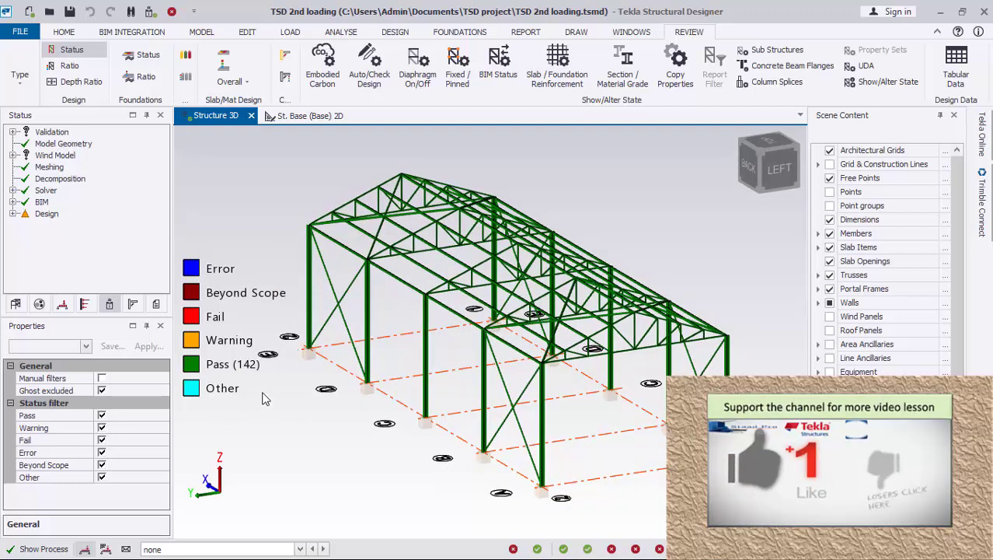
Save the current TSD 2nd loading model and create a new project.
middle_drag(552, 454, 393, 414)
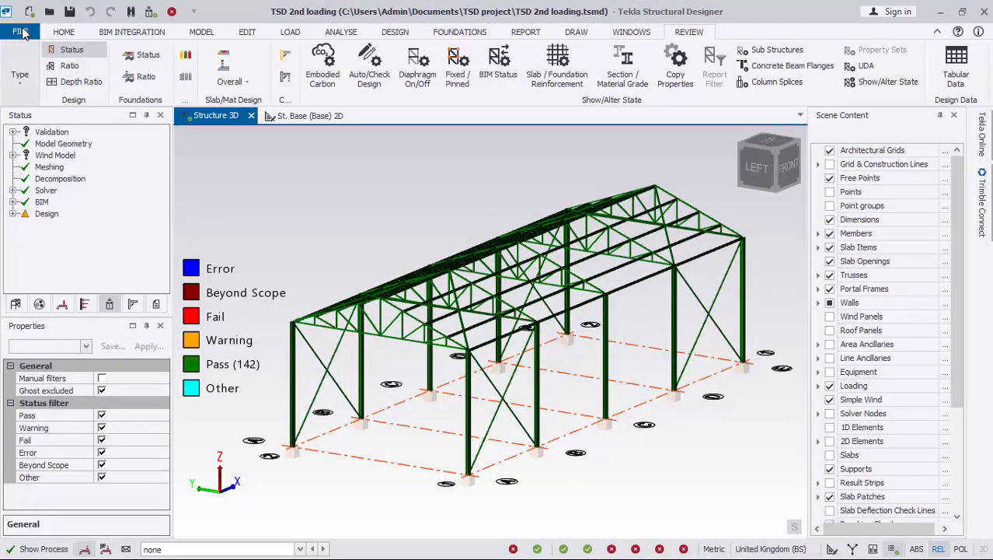
click(67, 32)
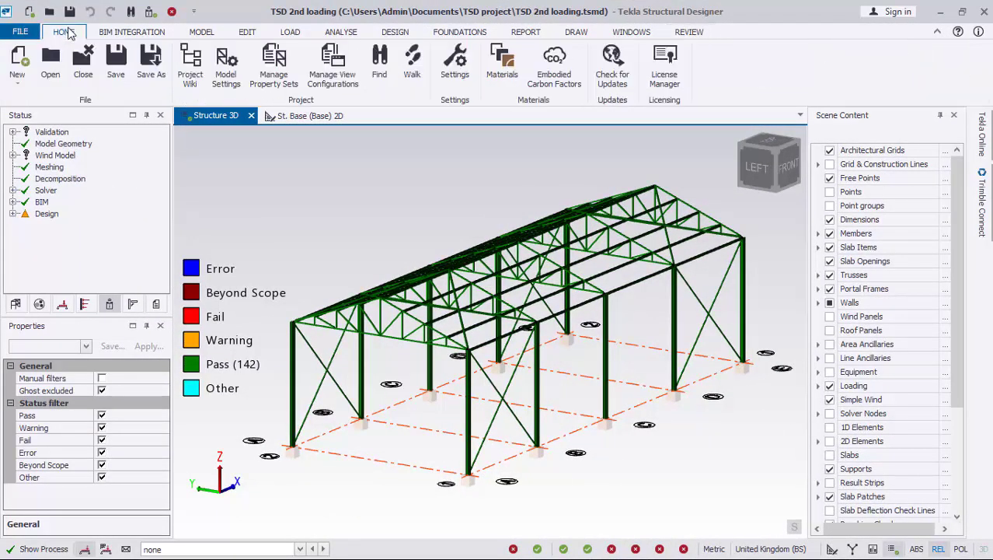
click(17, 61)
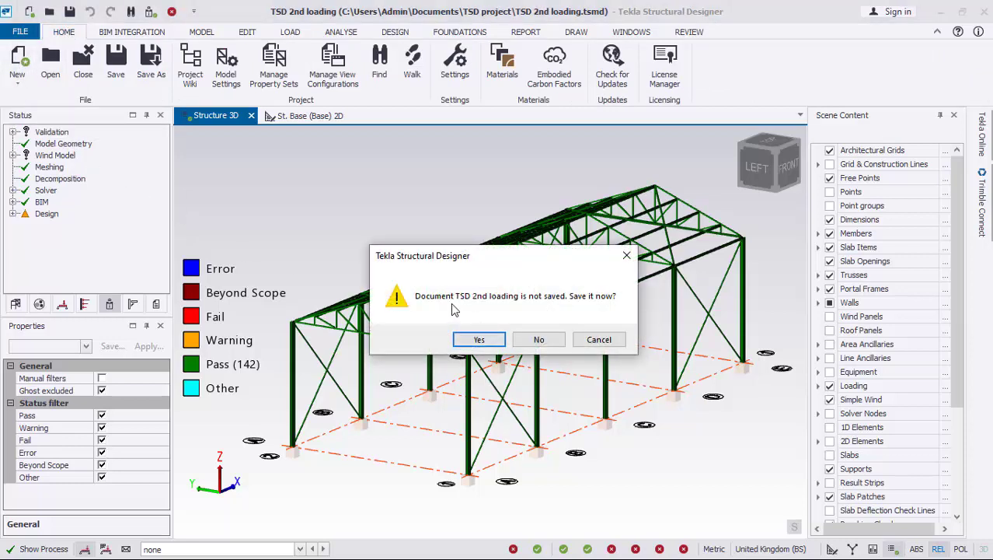
click(480, 340)
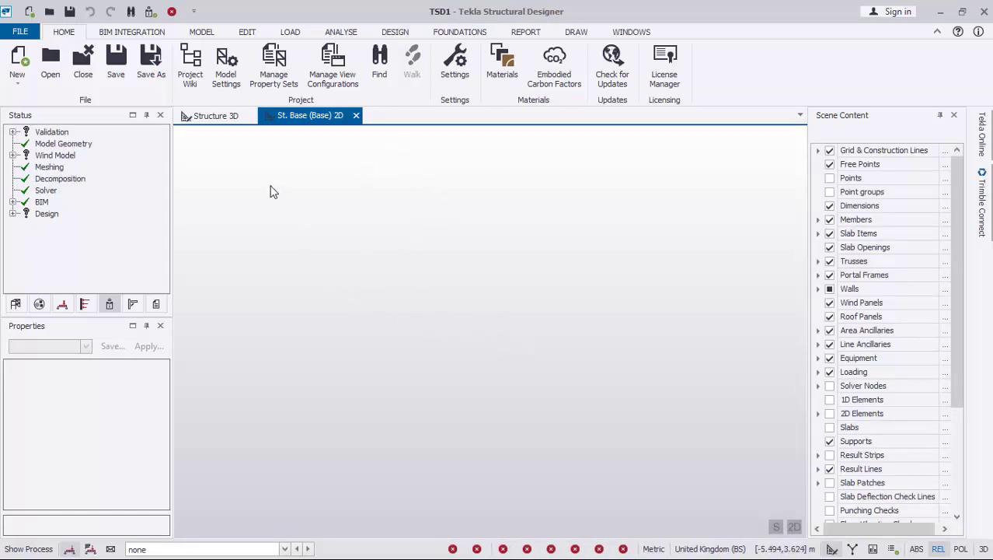
In the Base 2D view, start a rectangular grid named AG 1 with origin 0, 0, generating all lines in DashDot style.
click(205, 116)
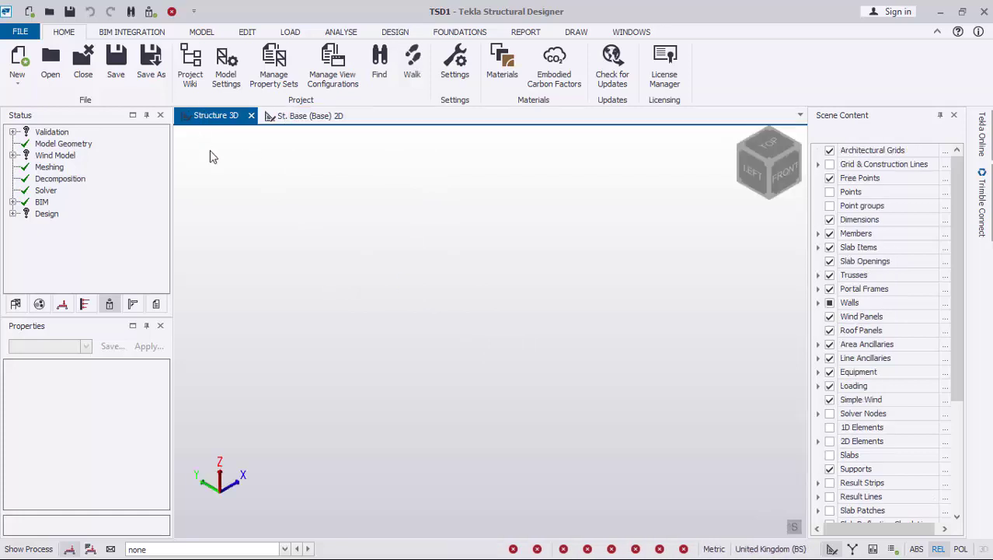
click(307, 118)
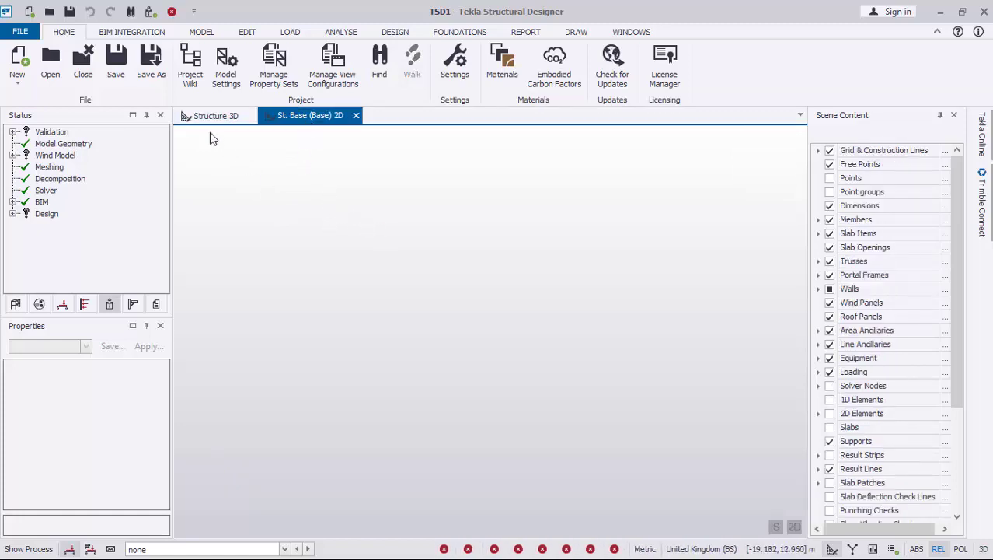
click(201, 34)
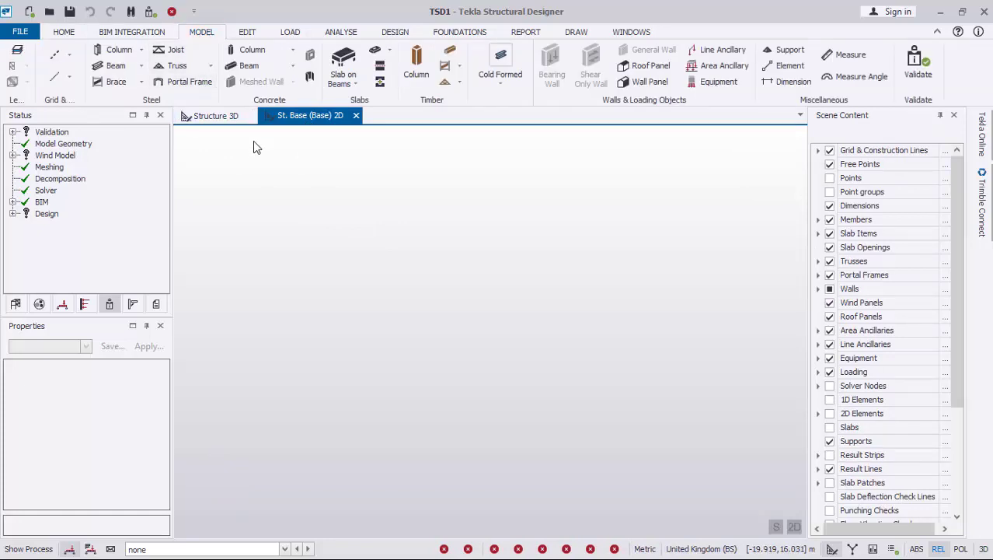
click(70, 59)
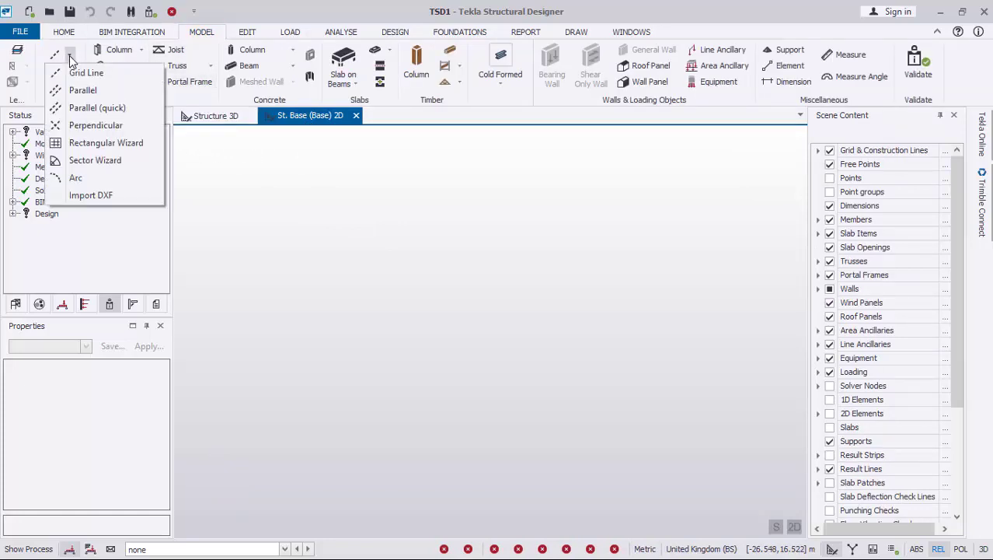
click(83, 154)
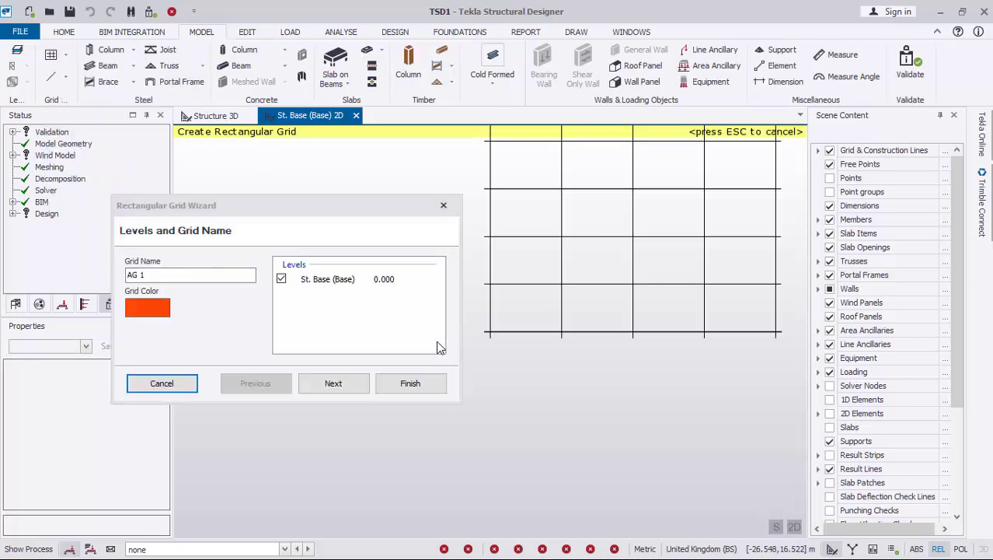
drag(324, 207, 451, 229)
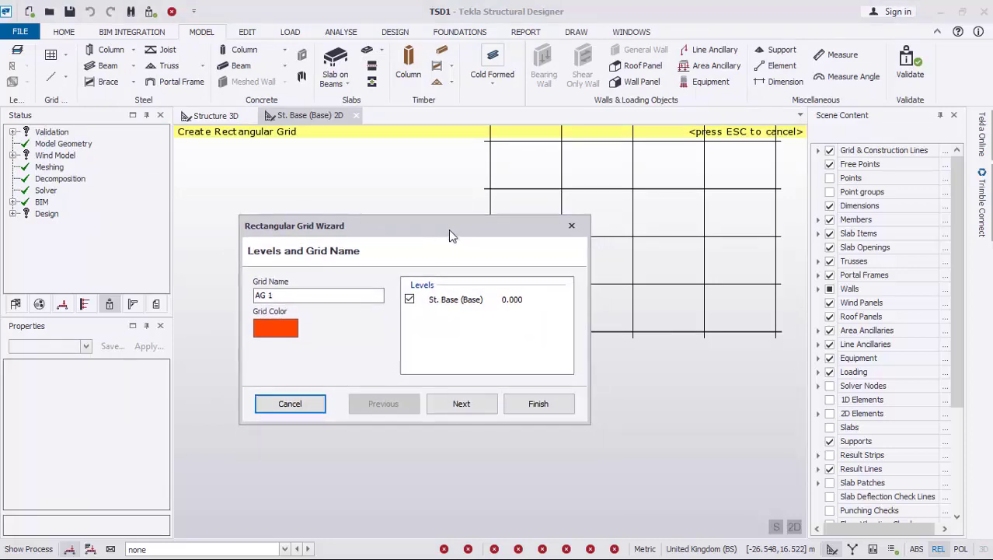
click(462, 406)
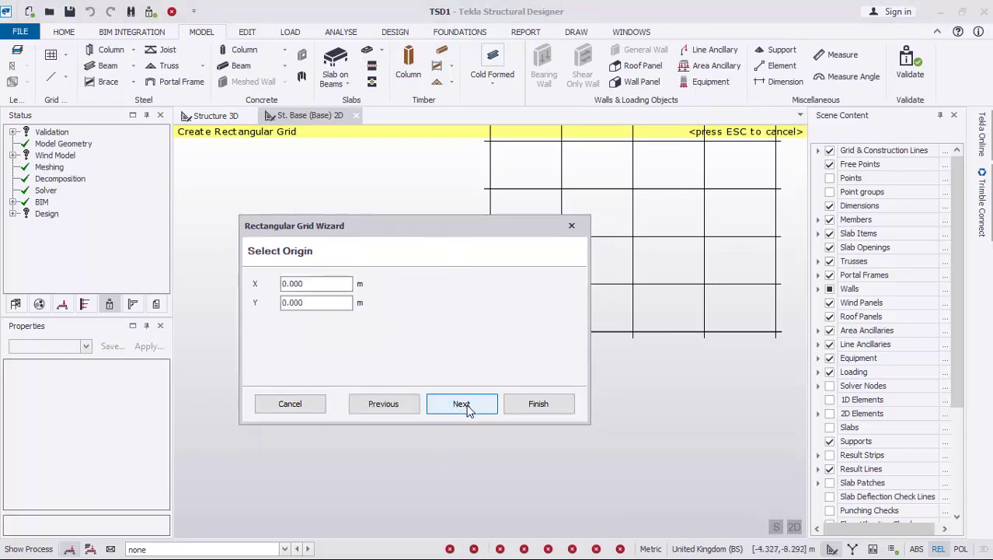
click(465, 409)
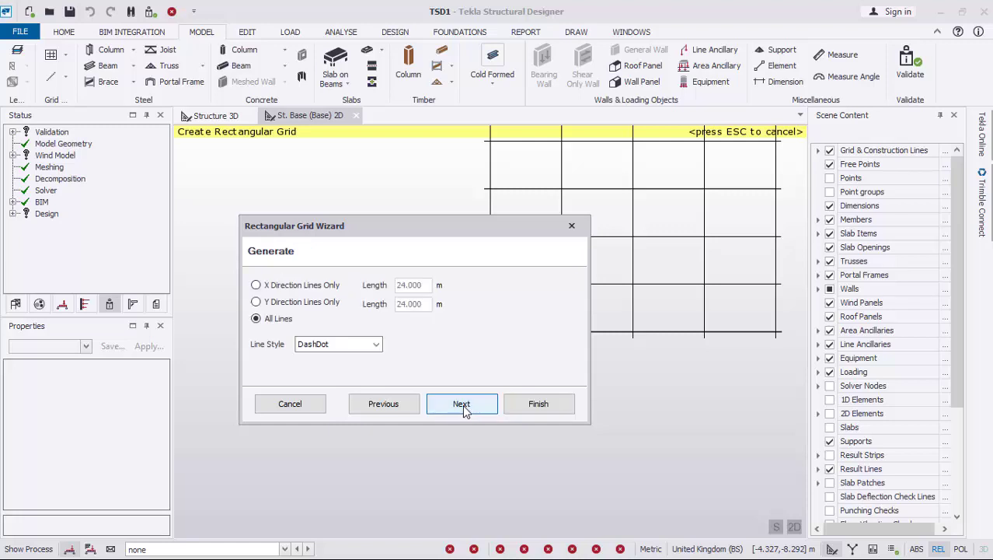
click(461, 405)
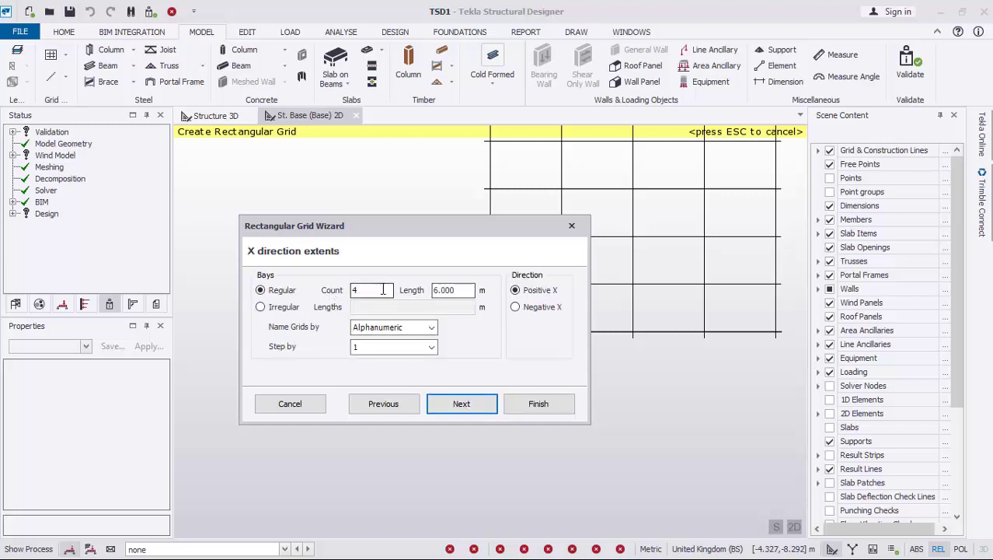
Define the grid's X direction extents as 4 regular bays of 5 m.
drag(401, 224, 299, 217)
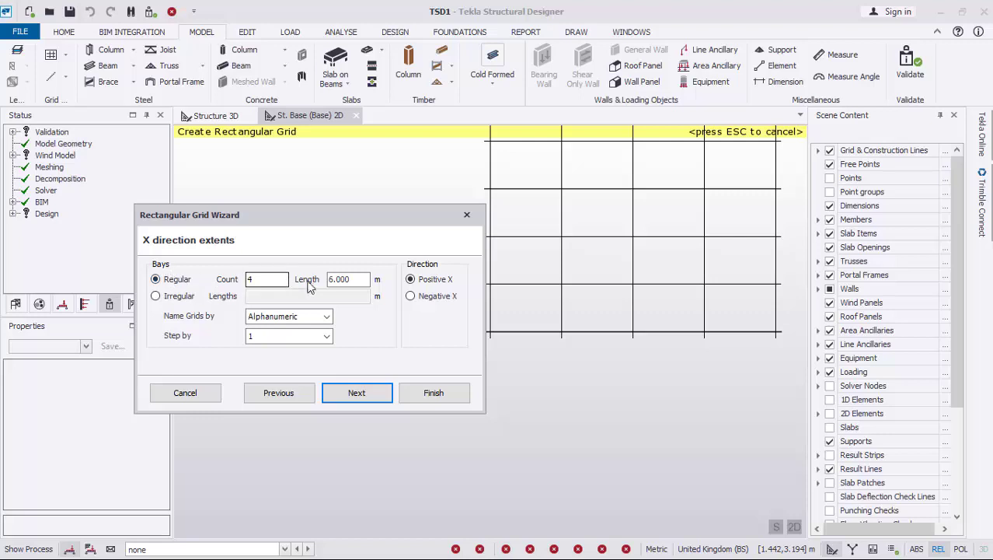
drag(359, 279, 324, 281)
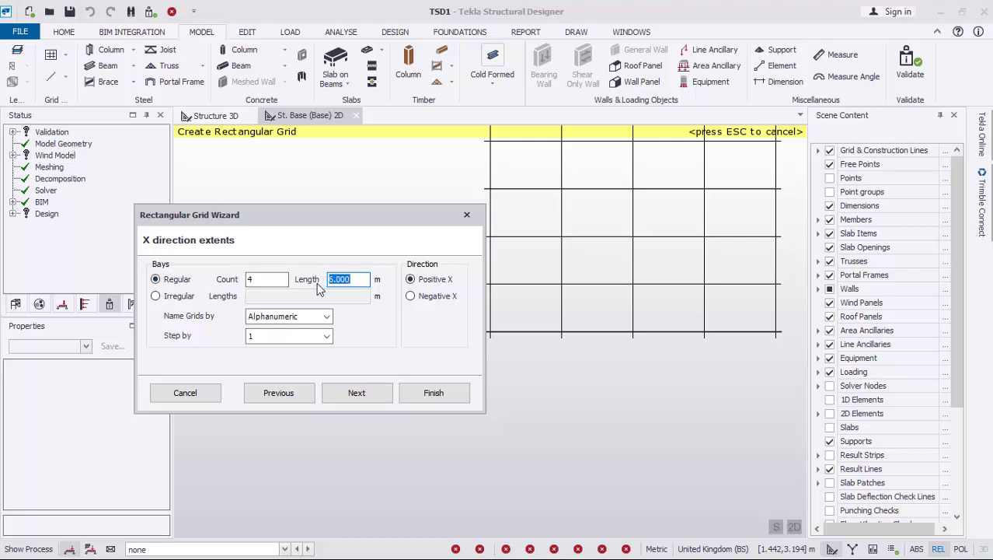
text(5)
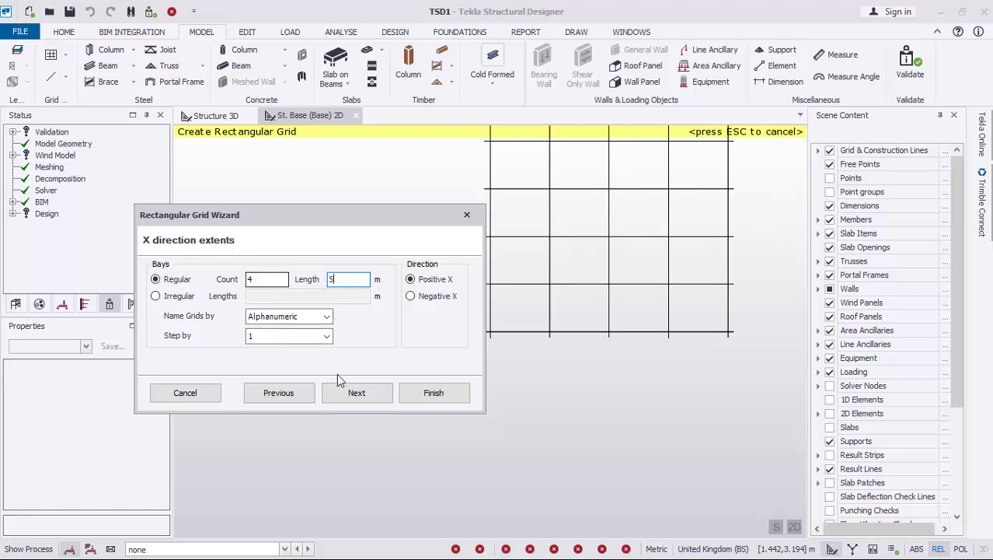
click(358, 393)
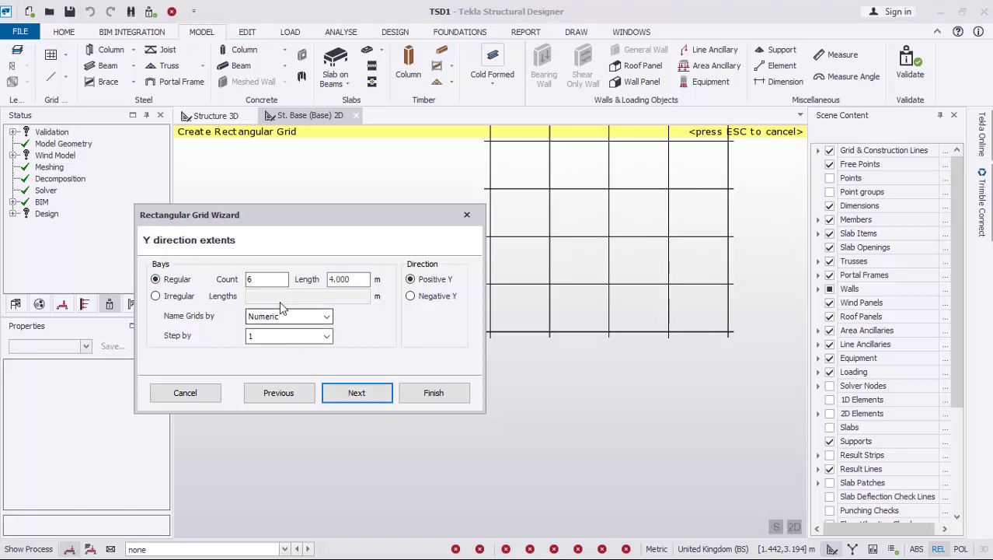
Define the Y direction extents as 1 bay of 8 m and finish the grid with 0° rotation and a 90° axis angle.
double_click(249, 282)
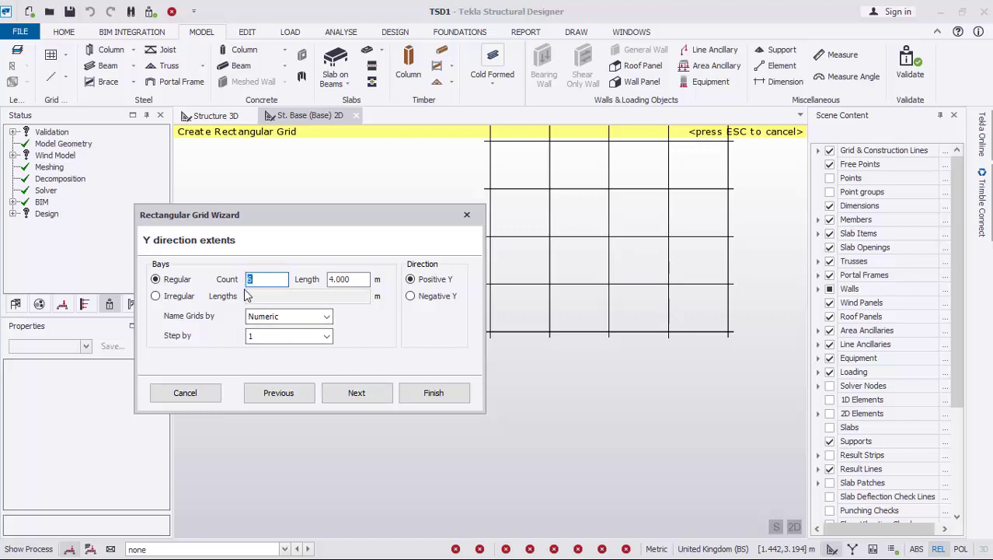
text(1)
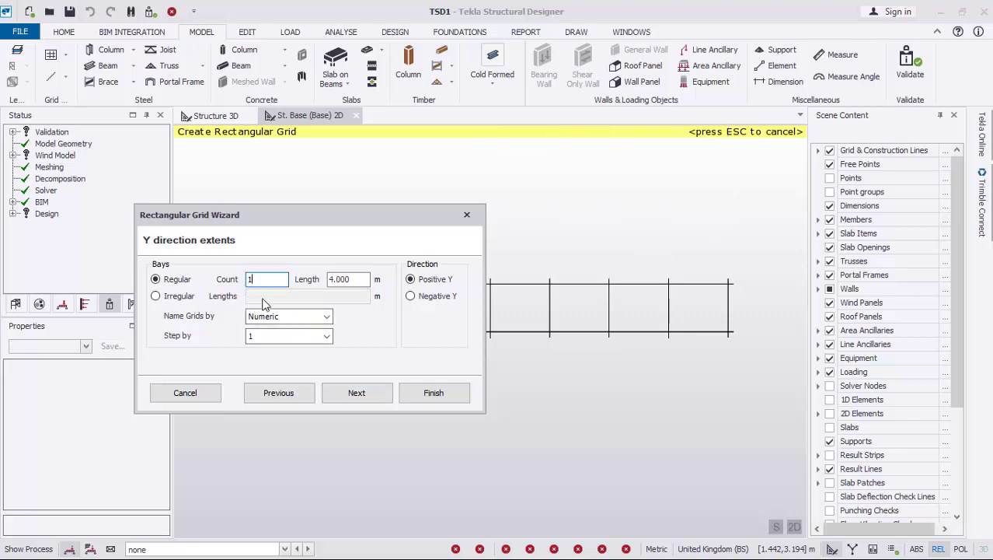
double_click(351, 279)
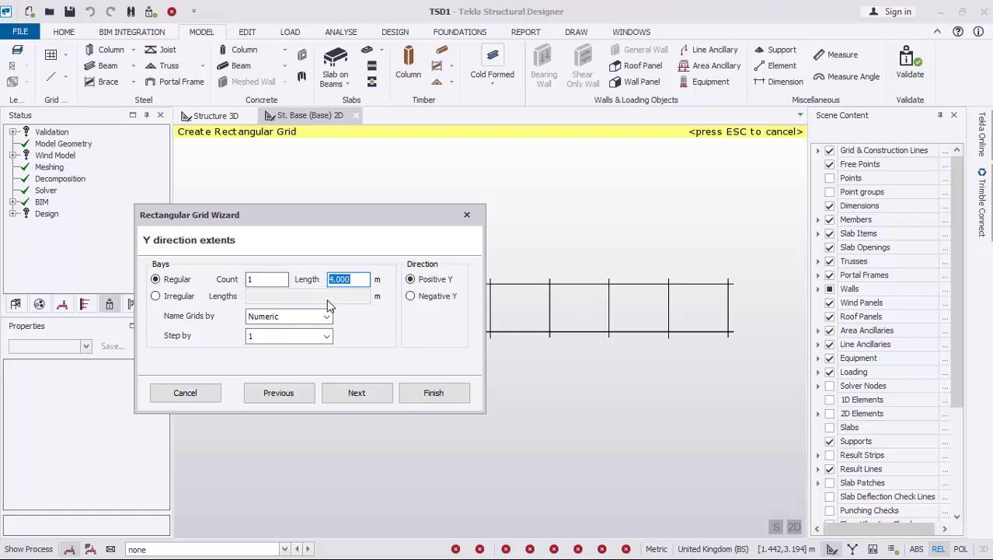
text(8)
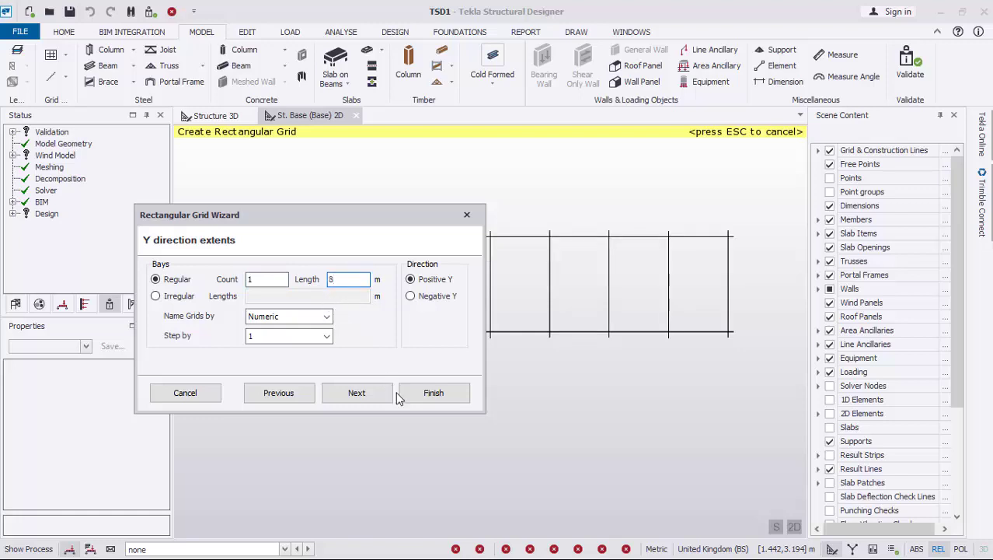
click(355, 392)
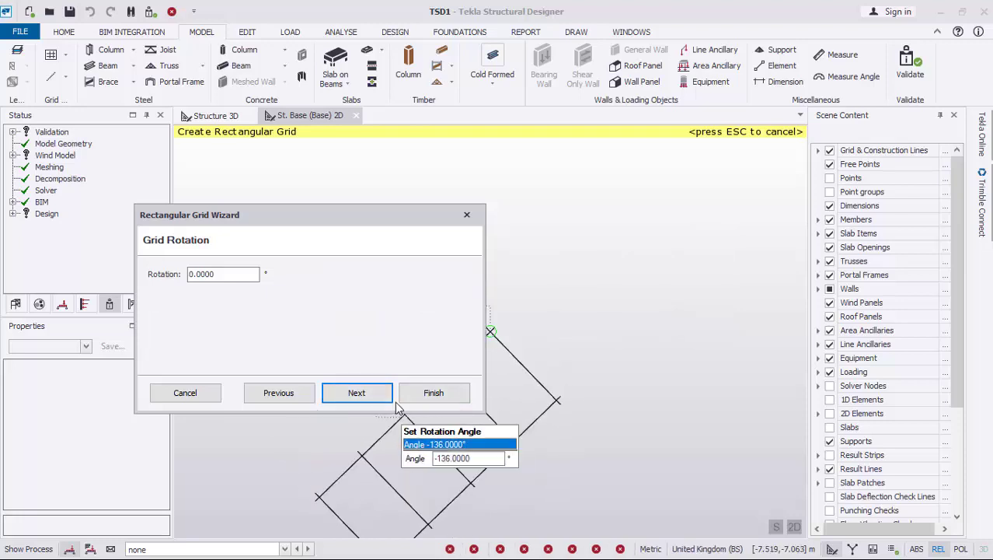
click(356, 393)
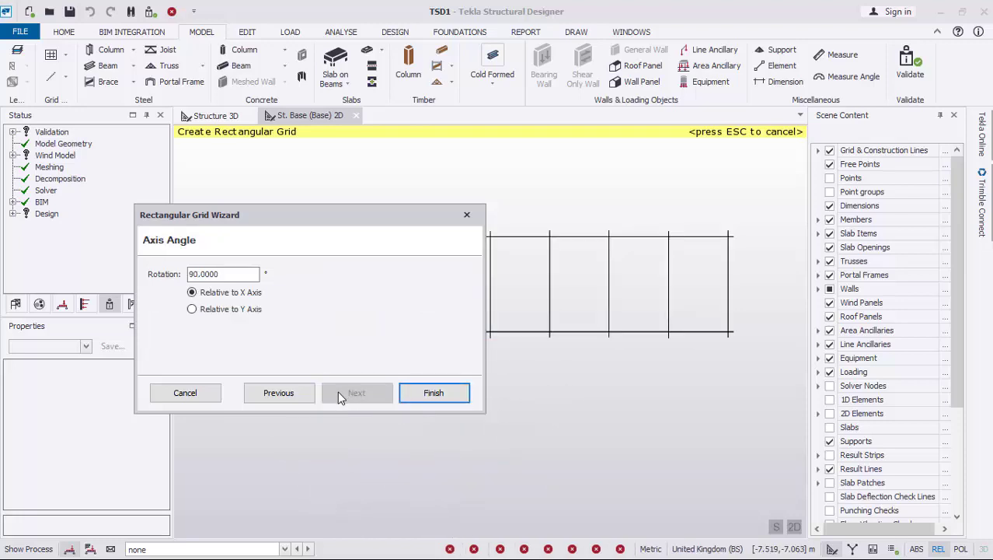
click(433, 393)
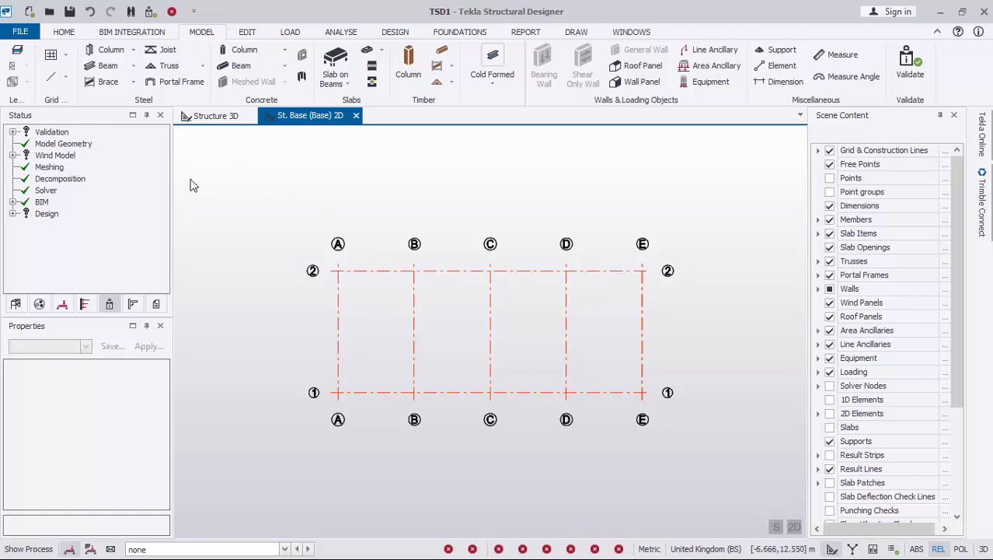
Insert a construction level above Base, set its type to T.O.S and name it Eave.
click(19, 54)
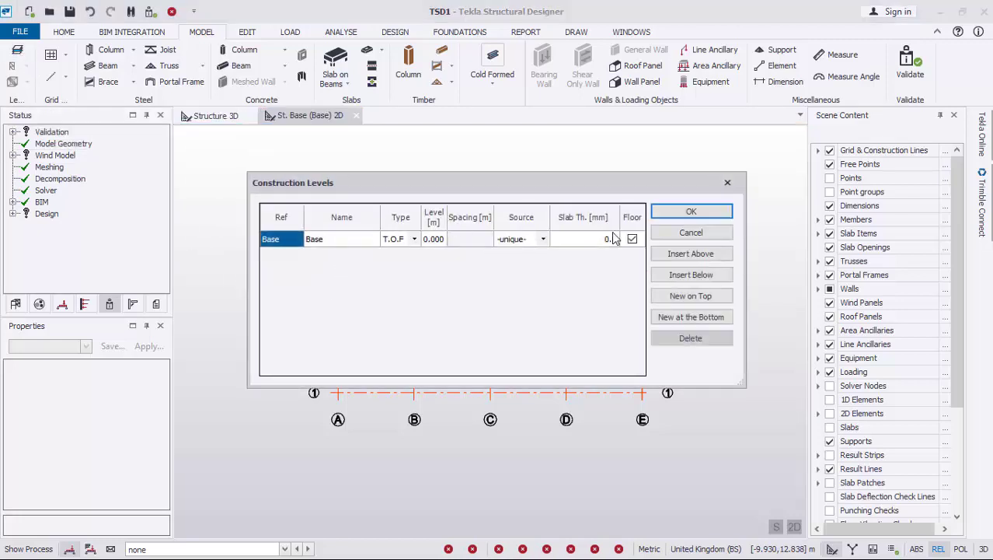
click(688, 256)
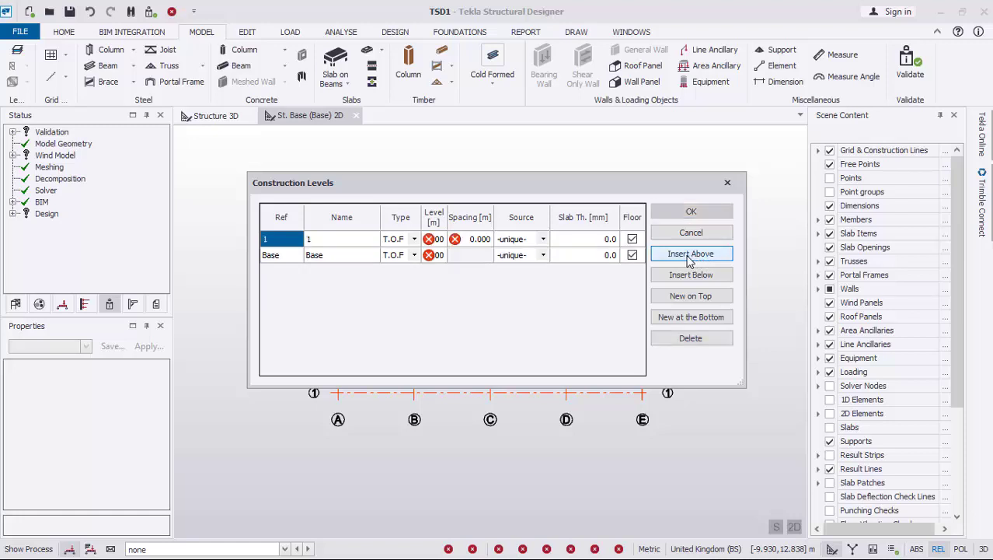
click(414, 240)
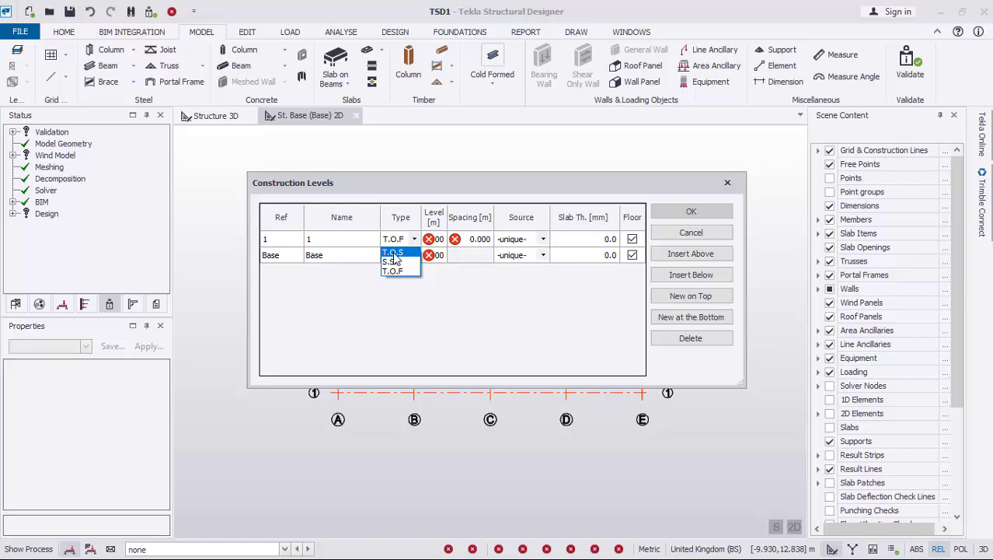
click(393, 252)
click(329, 240)
click(330, 240)
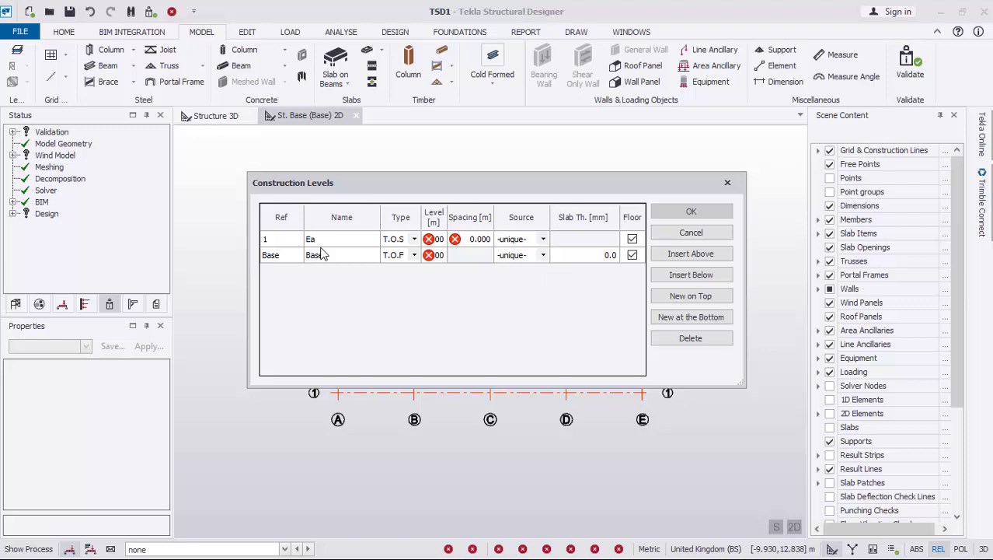
text(Eave)
Set the Eave level's spacing to 5 m and clear its floor option.
click(482, 240)
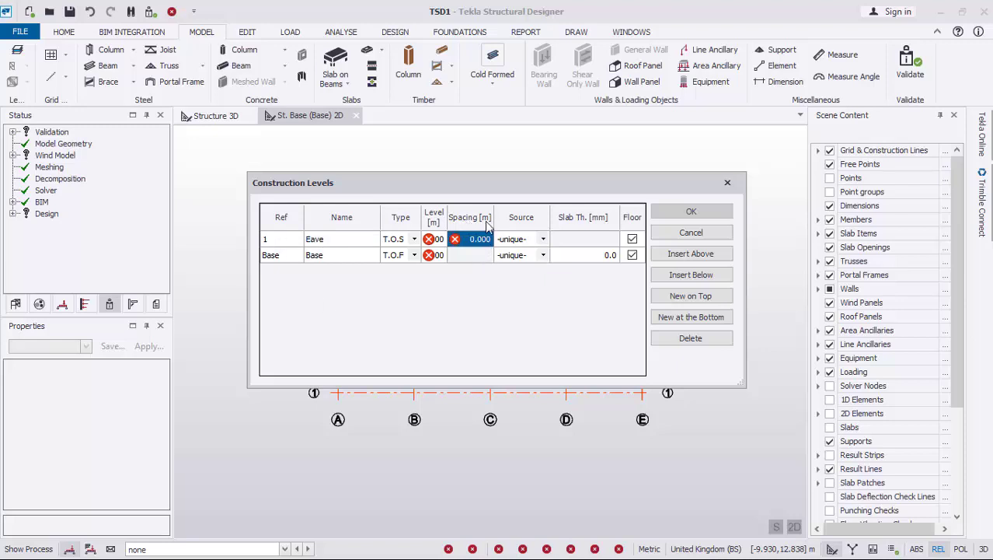
click(481, 239)
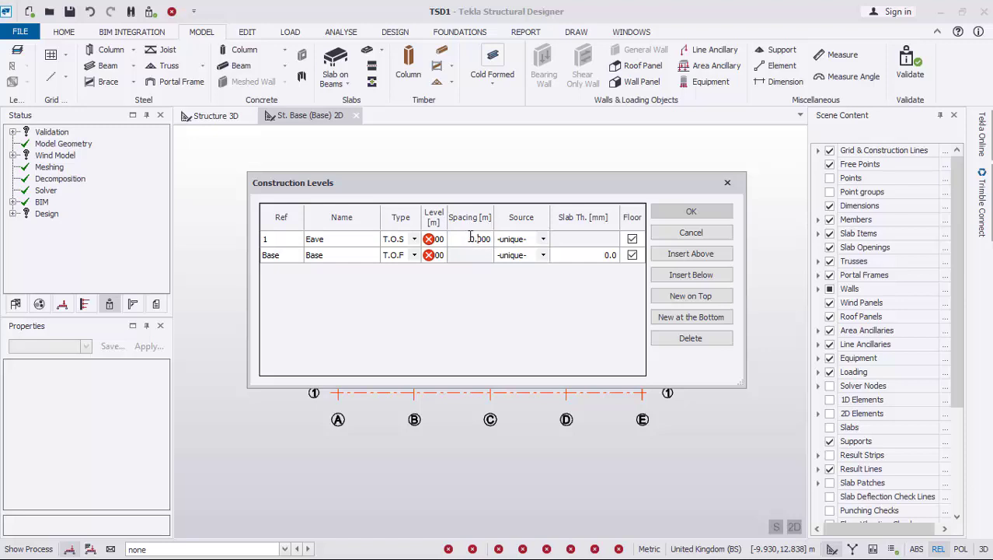
drag(470, 237, 500, 240)
text(5)
key(Return)
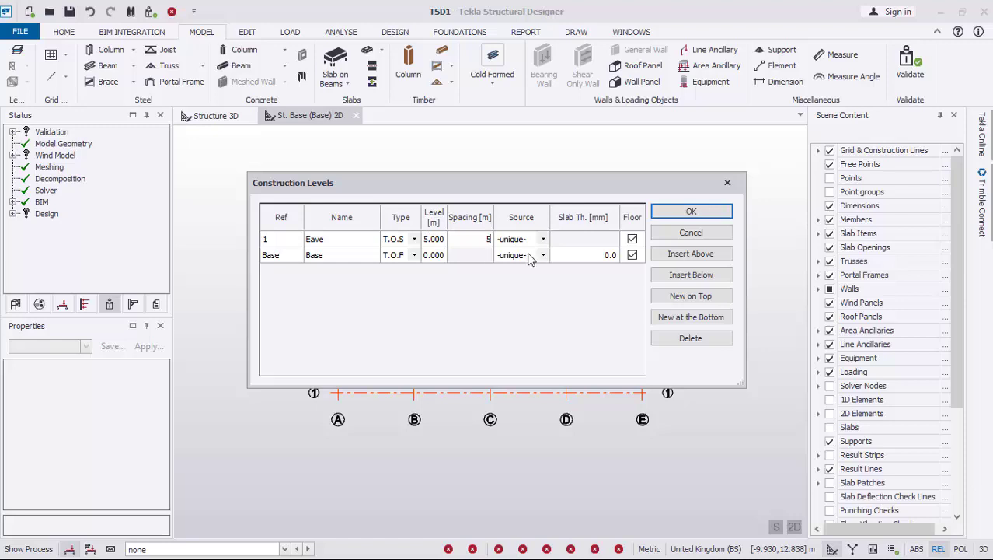
click(634, 241)
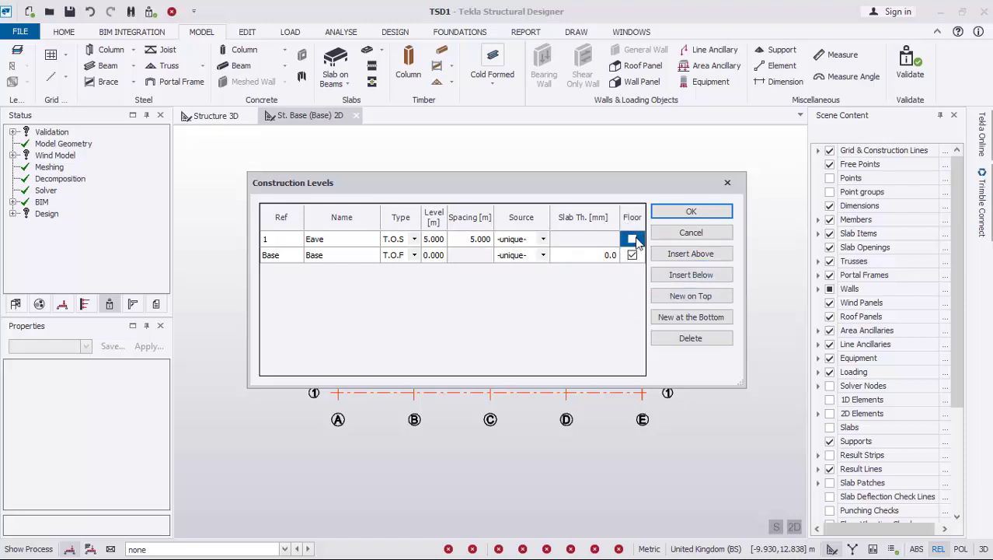
Insert a construction level above Eave, name it Ridge, set its spacing to 1.5 m and accept the levels.
click(691, 255)
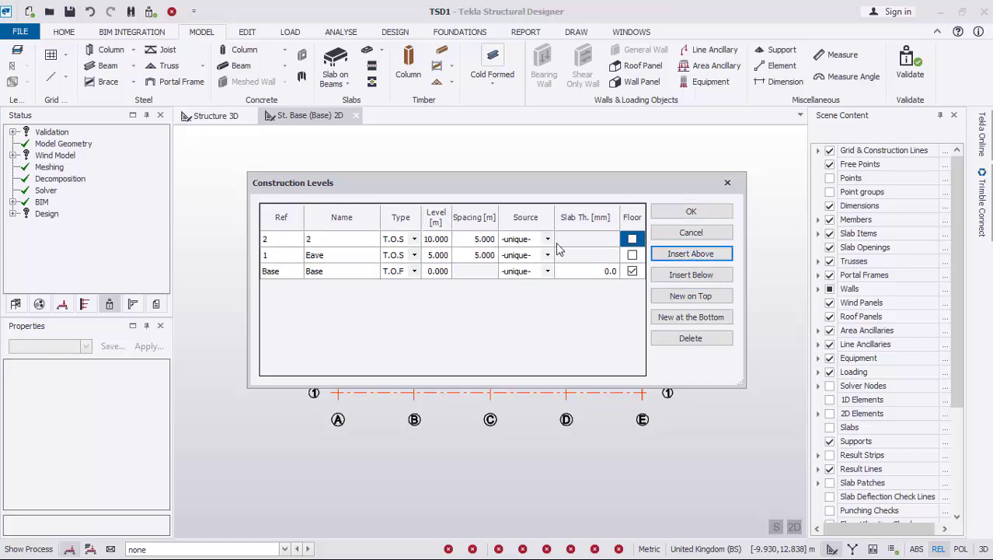
click(333, 243)
click(325, 239)
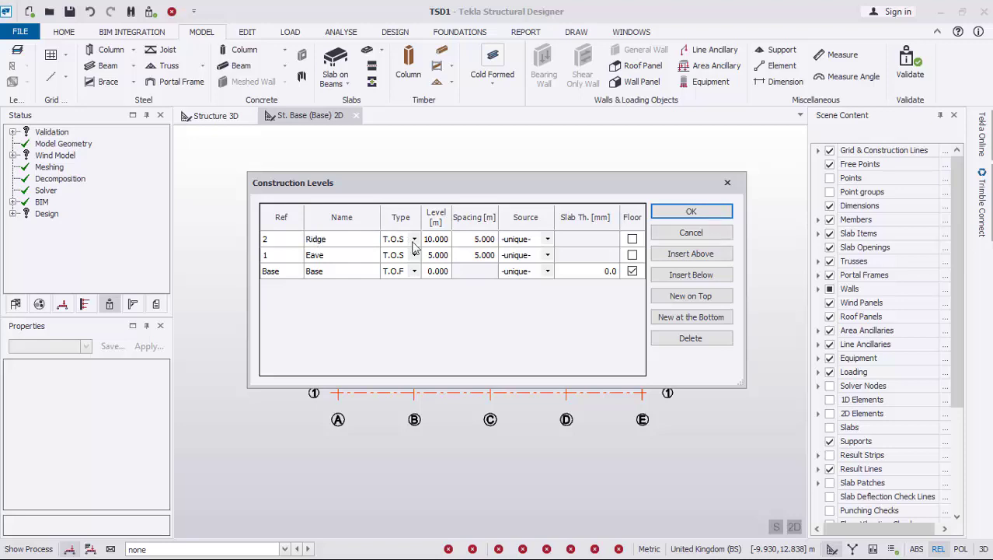
click(480, 241)
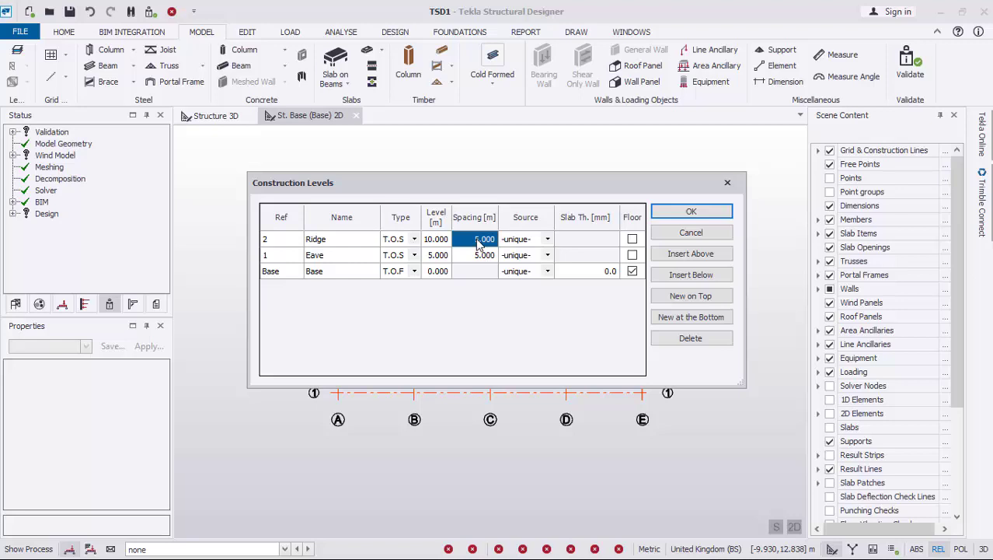
text(1.5)
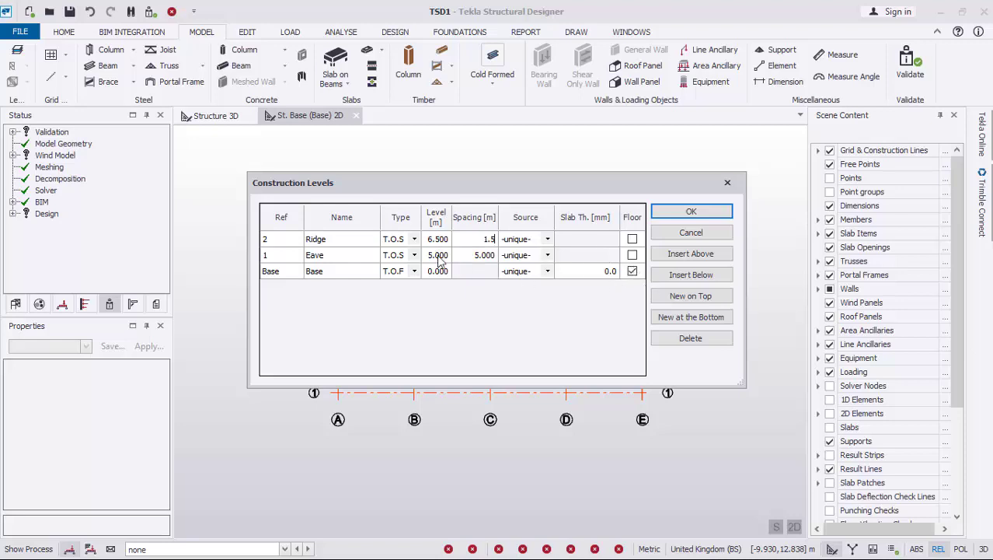
click(691, 213)
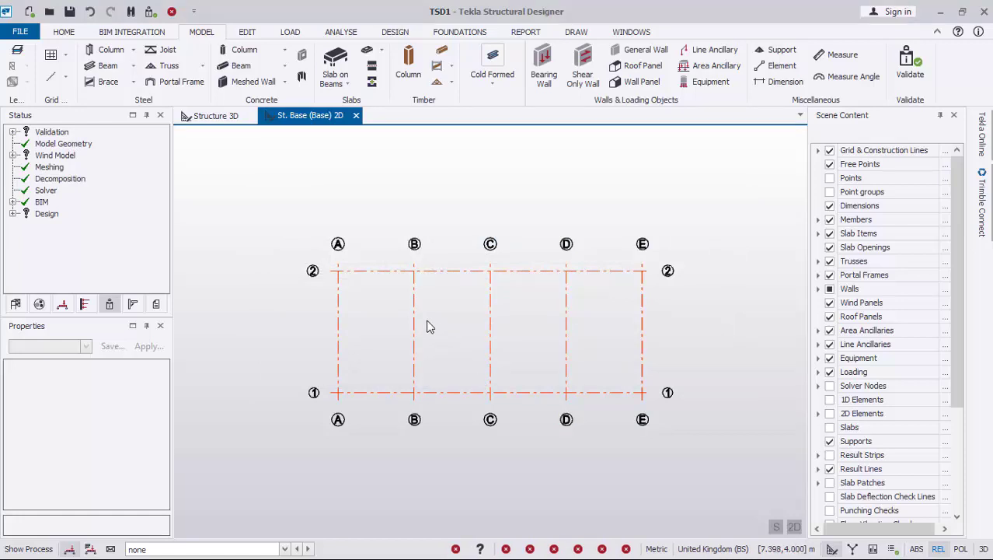
Examine the grid in the 3D structure view from several sides and return to the Base plan view.
click(208, 116)
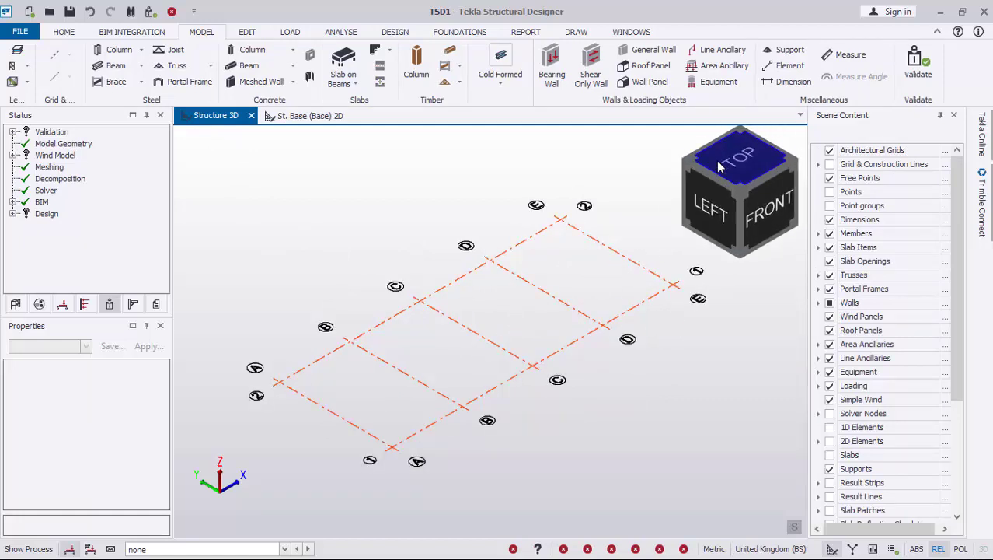
click(673, 169)
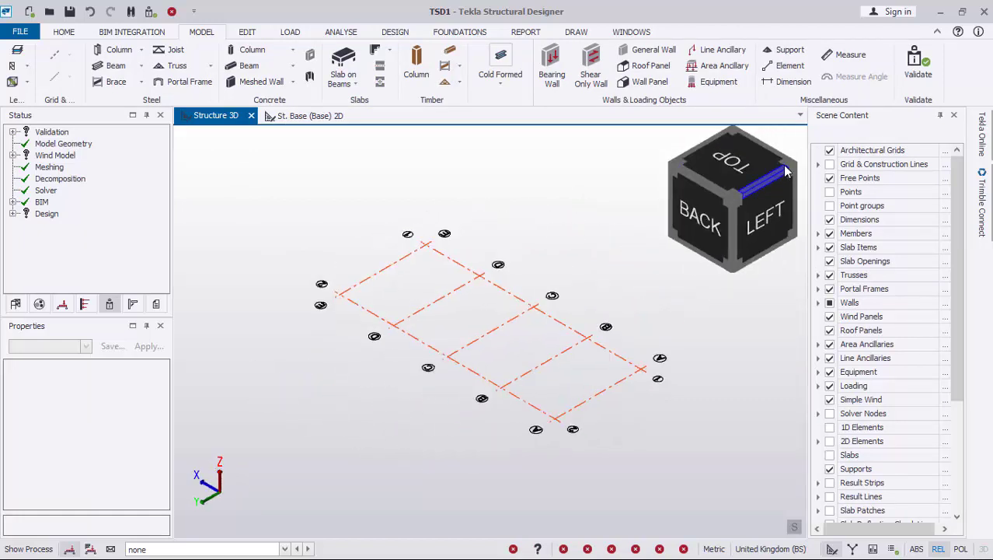
click(785, 171)
click(749, 245)
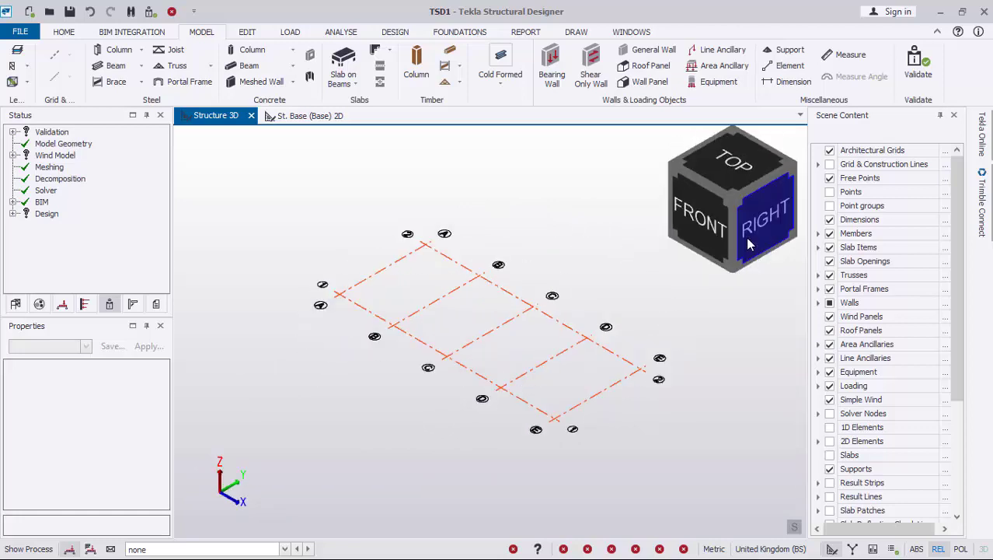
scroll(455, 342, up, 2)
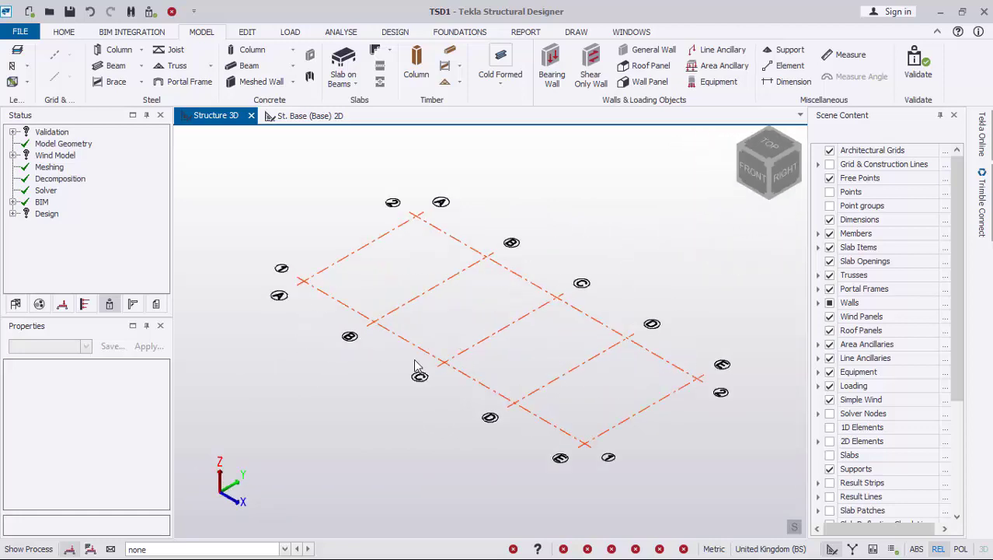
click(308, 115)
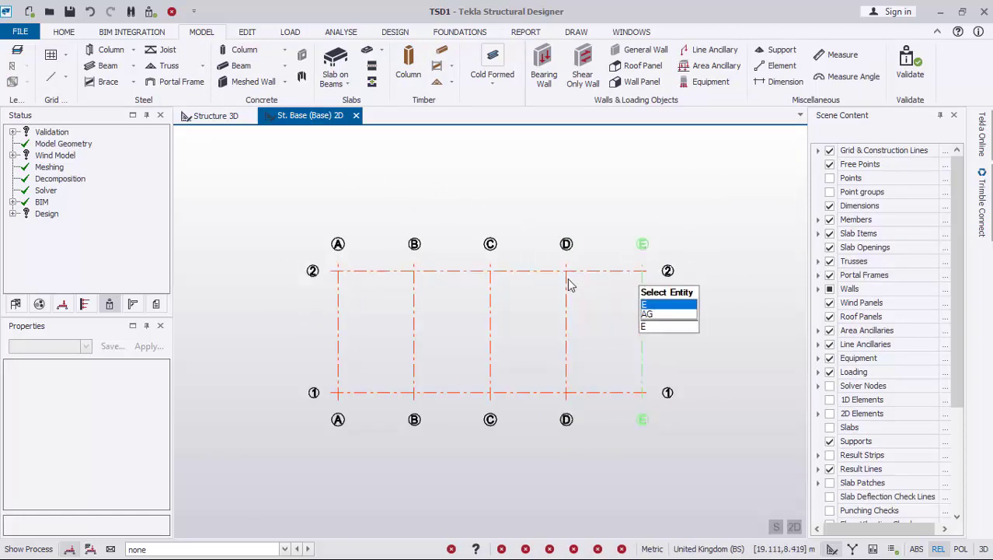
scroll(513, 270, up, 1)
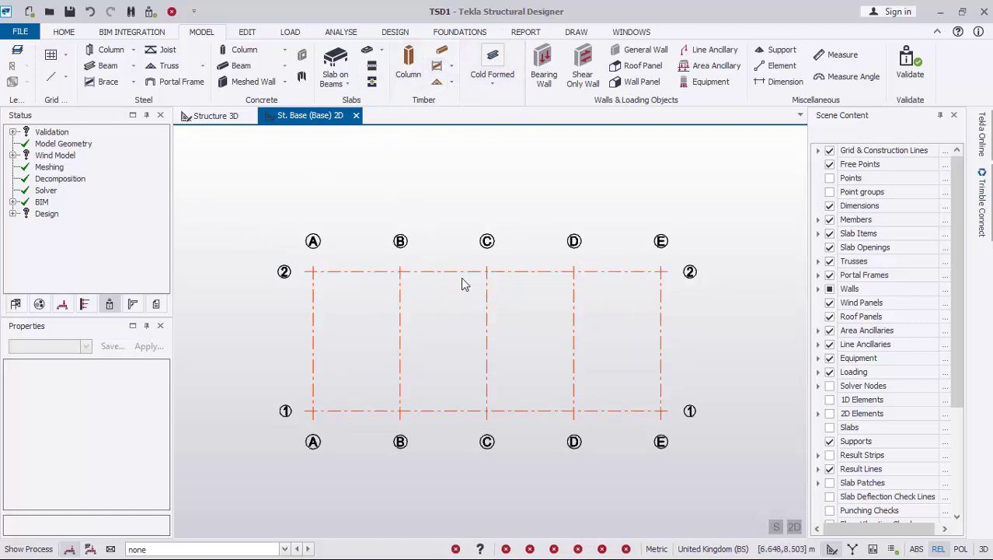
Review the action codes and resistance codes under the Design Codes settings, then close the settings.
click(55, 36)
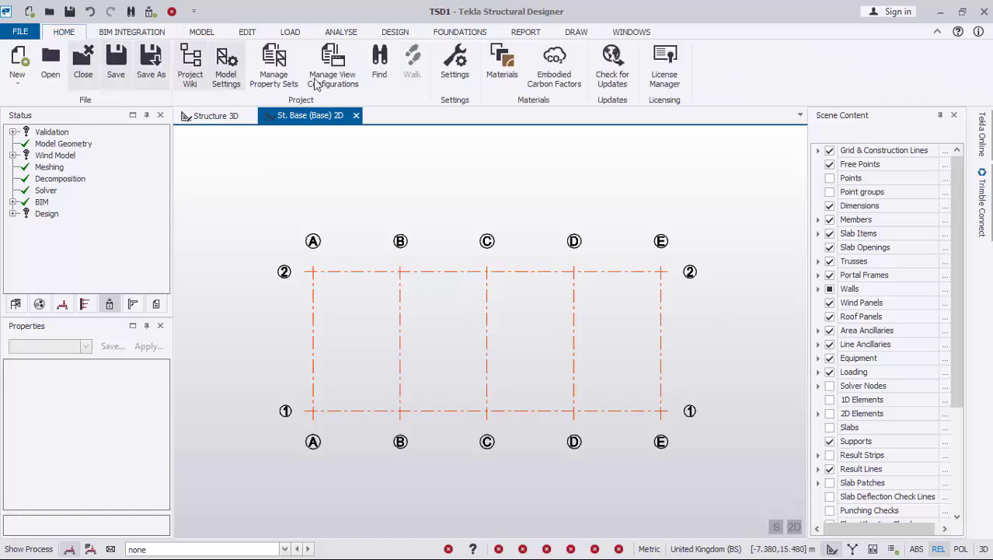
click(469, 69)
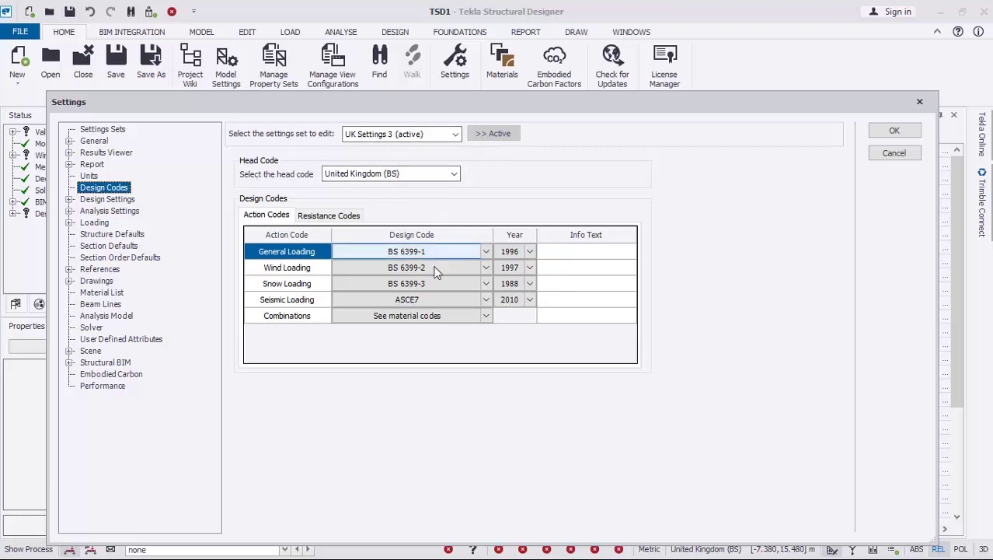
click(327, 217)
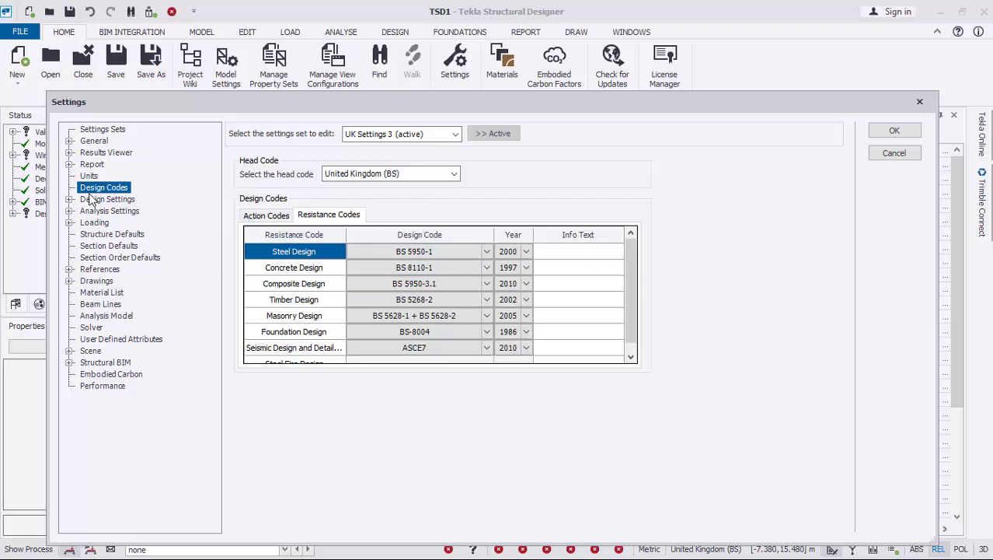
key(Return)
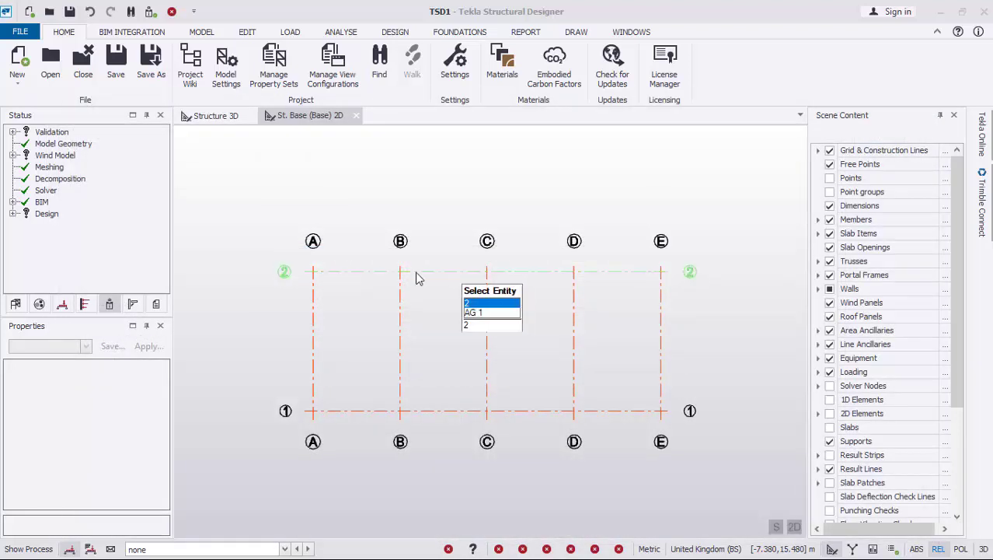
Start a rolled steel column with its top level at St. 1 (Eave) and enable Gravity only.
click(203, 35)
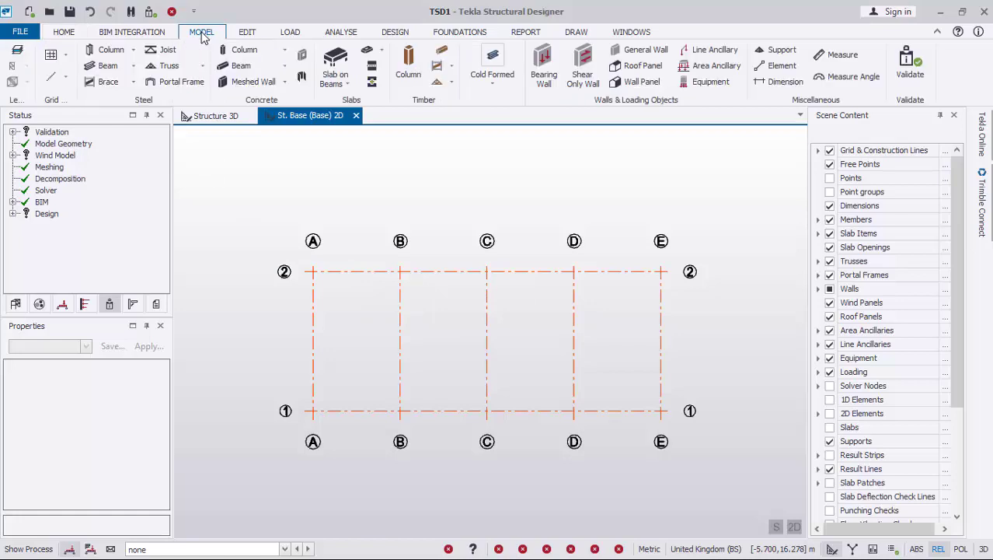
click(104, 52)
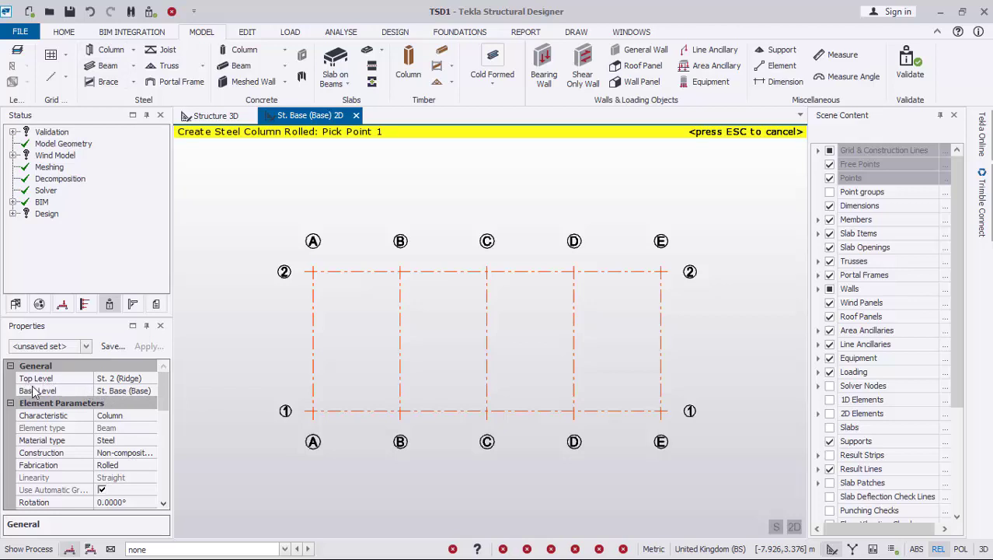
click(134, 379)
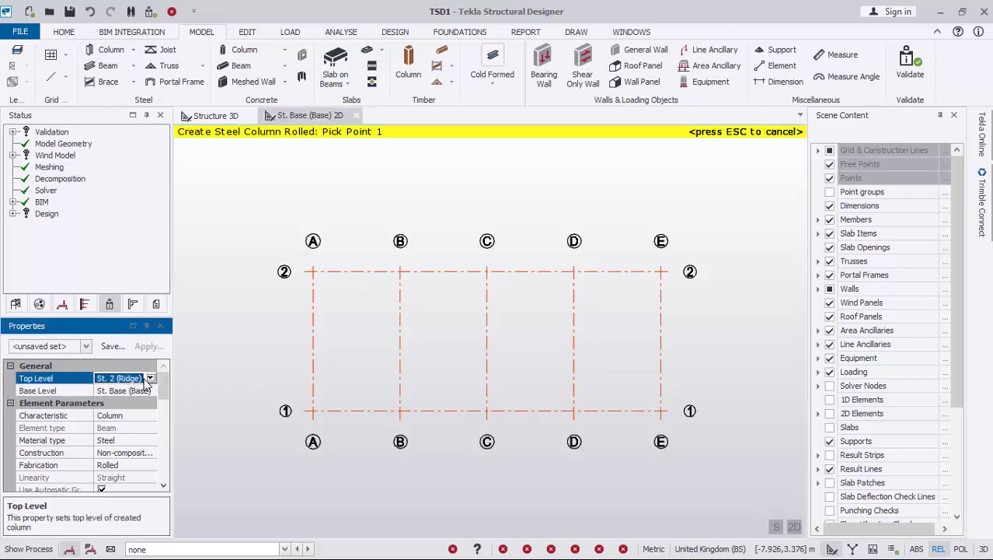
click(150, 378)
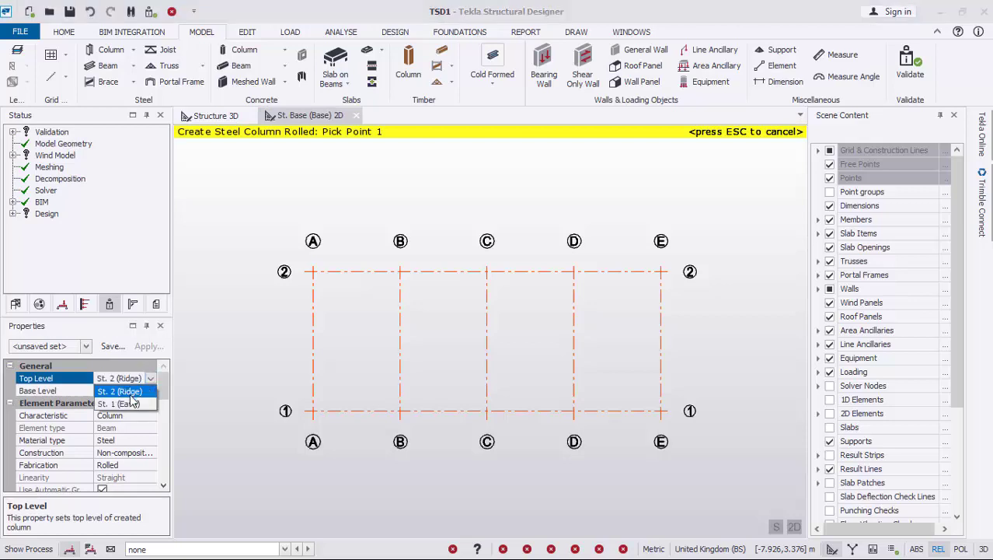
click(130, 411)
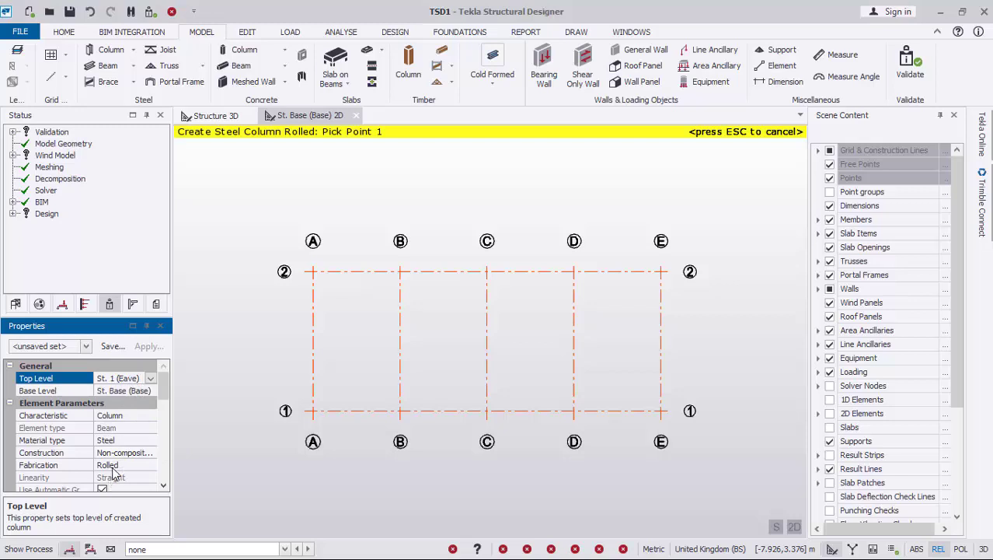
scroll(122, 472, down, 1)
scroll(122, 477, down, 2)
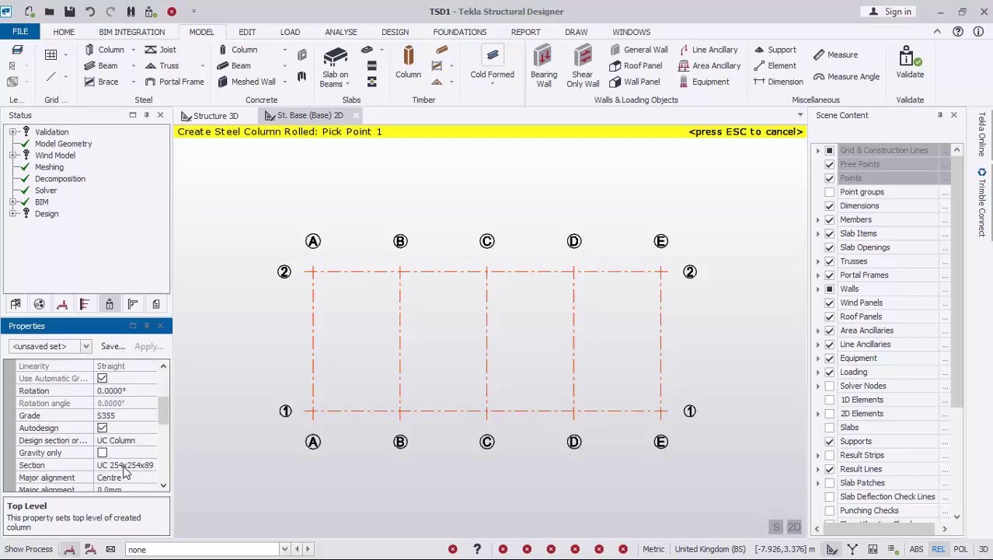
scroll(129, 461, down, 1)
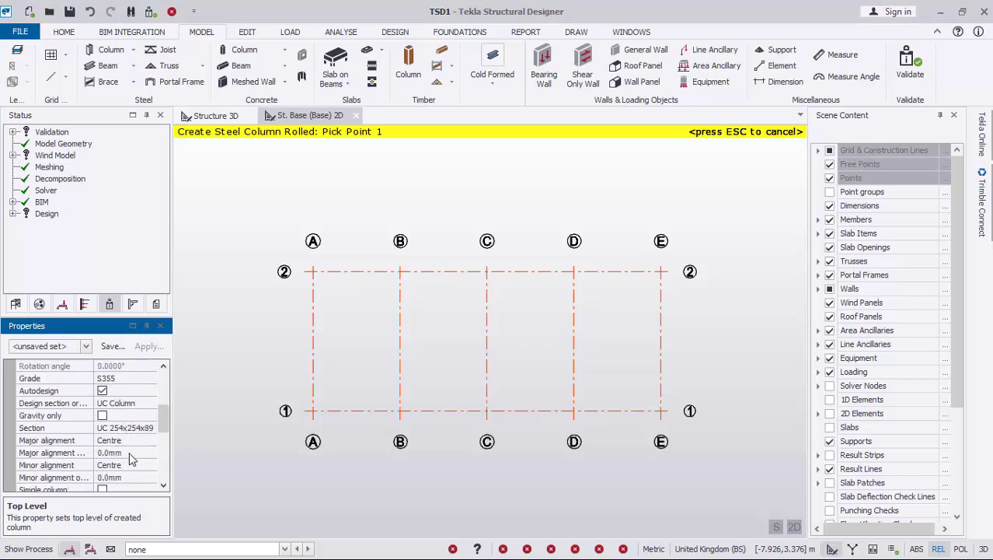
click(101, 415)
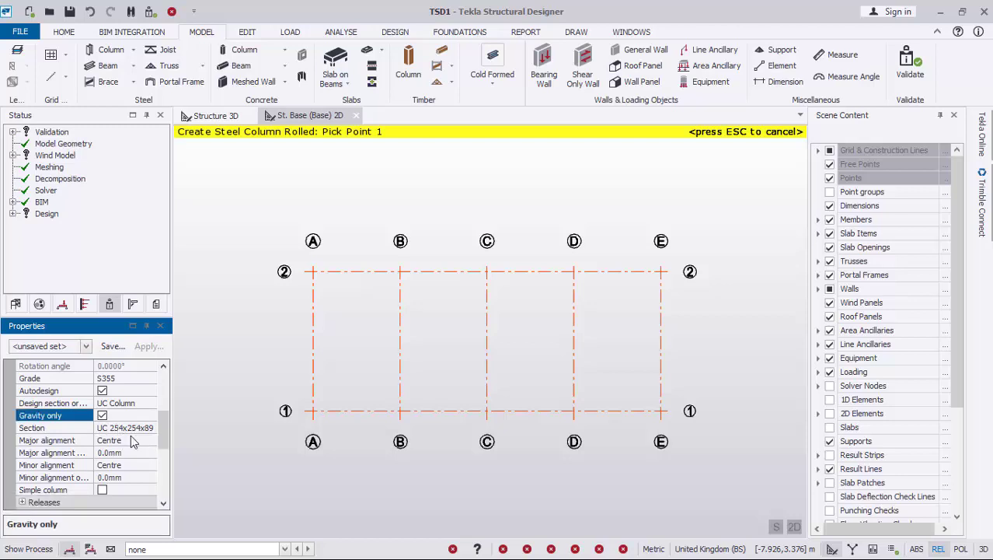
Set the column section to UC 254x254x73 and place columns at all grid intersections along lines 2 and 1.
drag(165, 434, 156, 411)
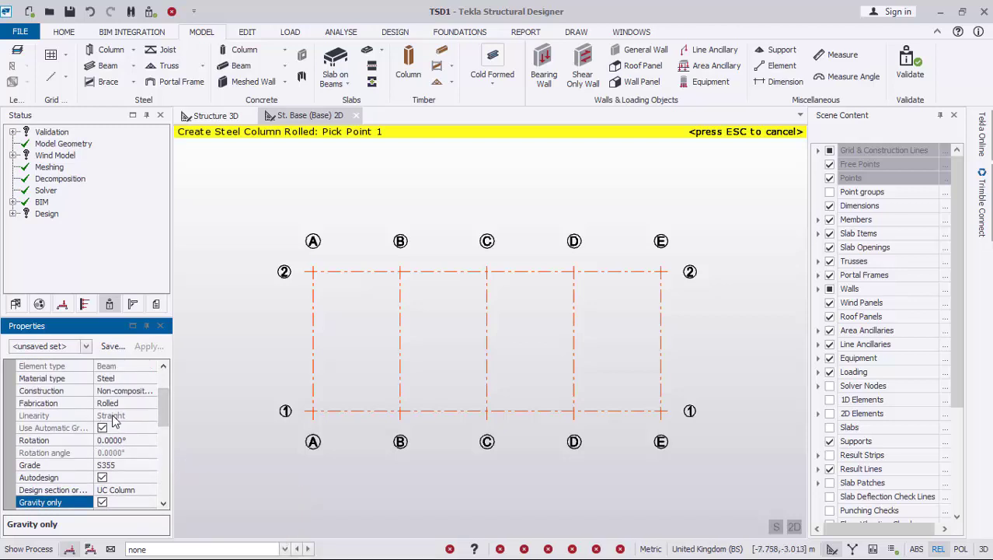
drag(162, 420, 164, 435)
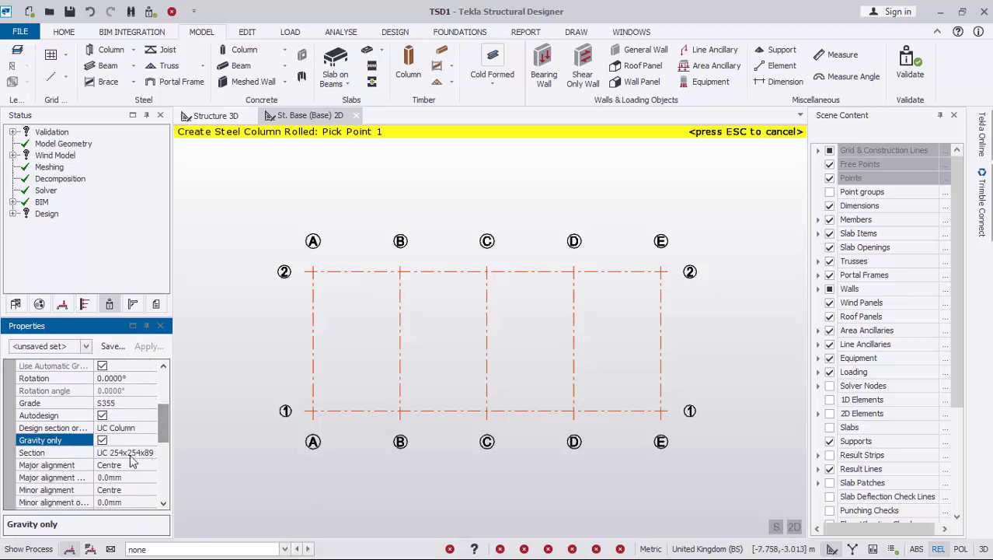
click(144, 452)
click(151, 452)
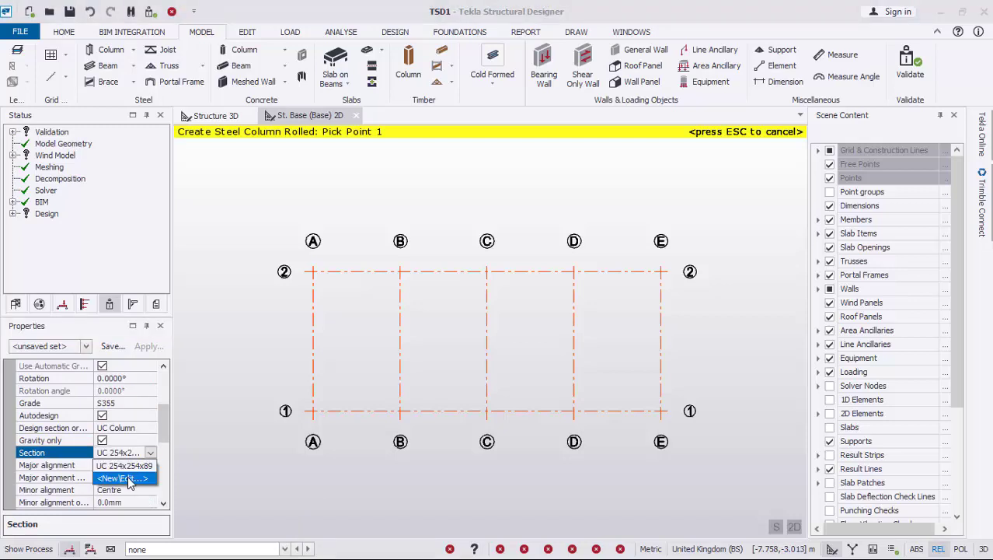
click(129, 478)
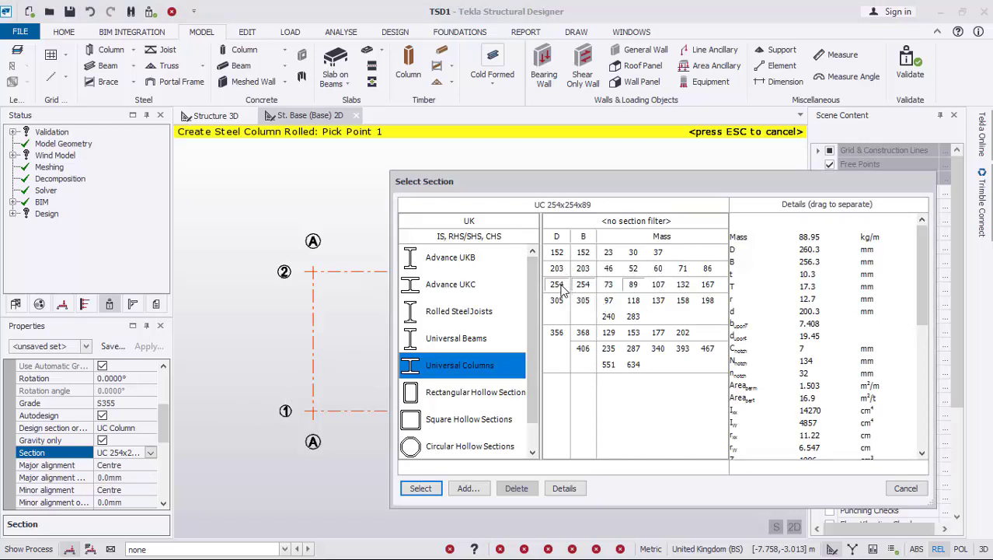
click(584, 288)
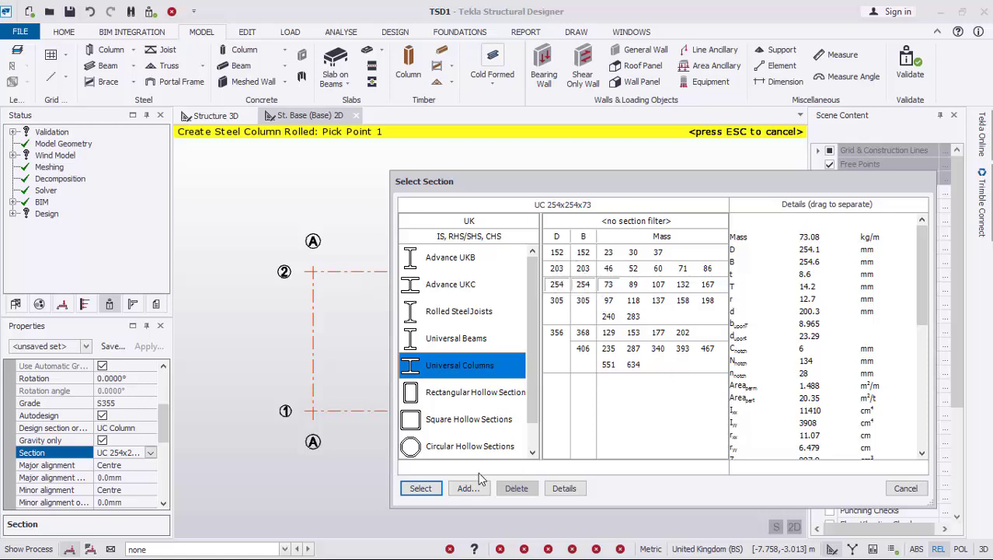
click(426, 490)
drag(313, 268, 673, 295)
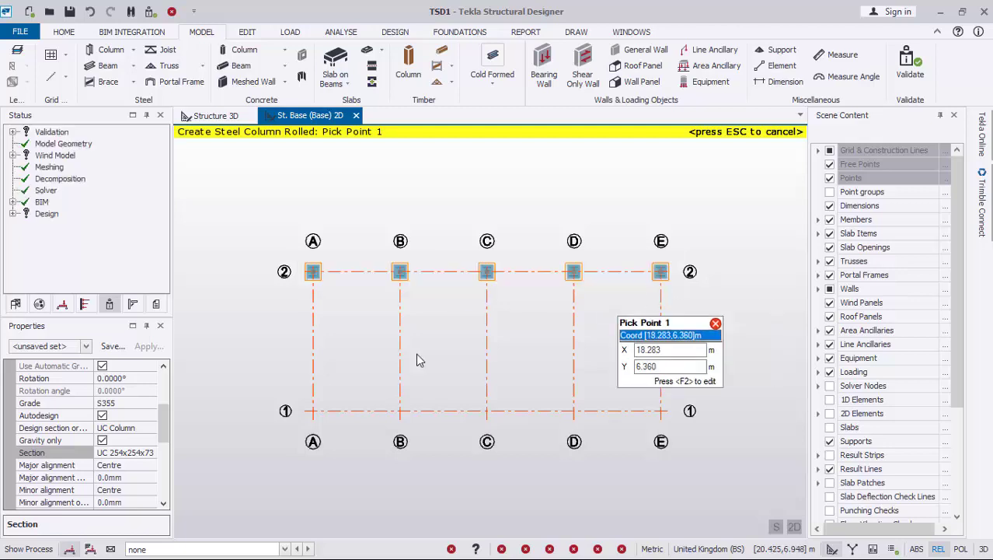
drag(307, 406, 671, 433)
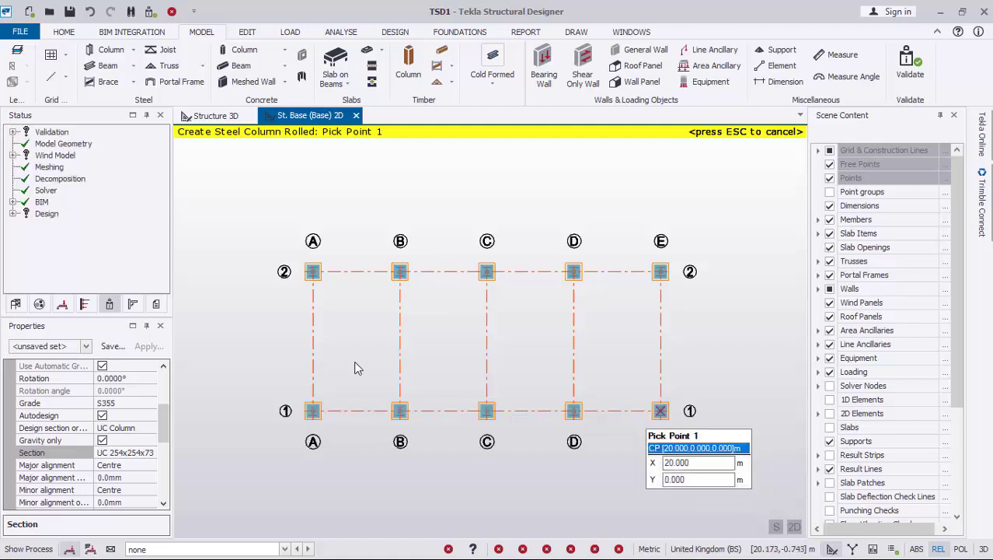
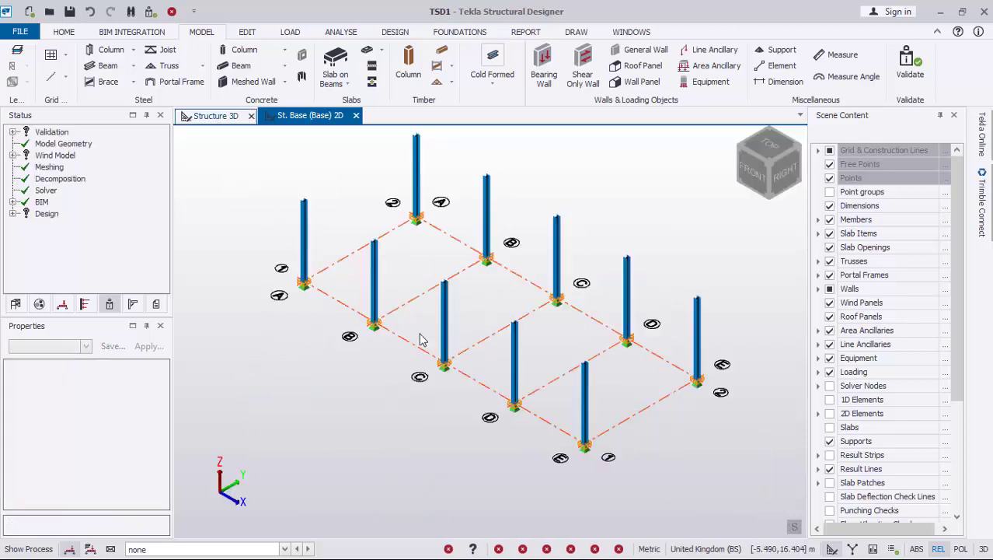
Start a simple steel truss with the Pitched Roof shape, spanning from the column top at A/2 to the column top at A/1.
right_drag(244, 317, 523, 309)
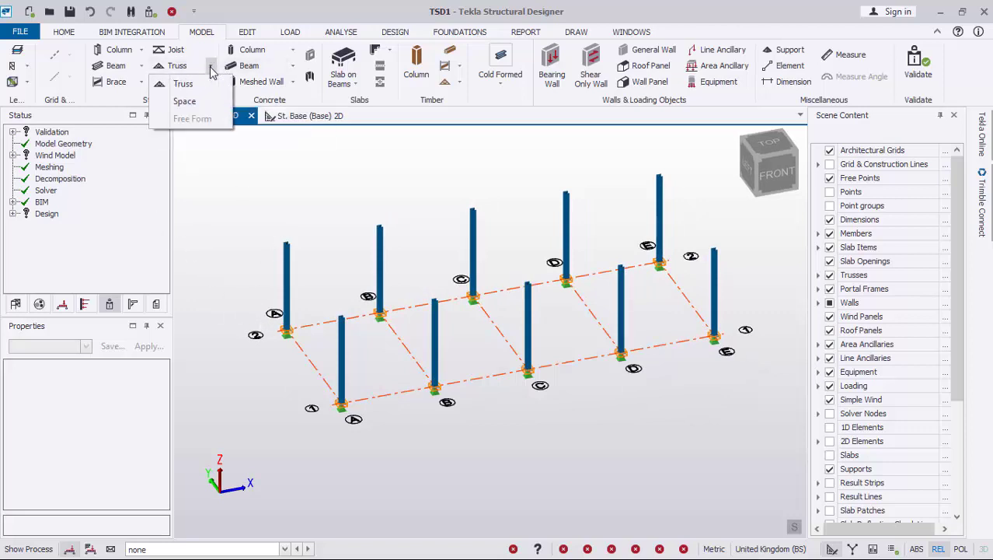
click(183, 85)
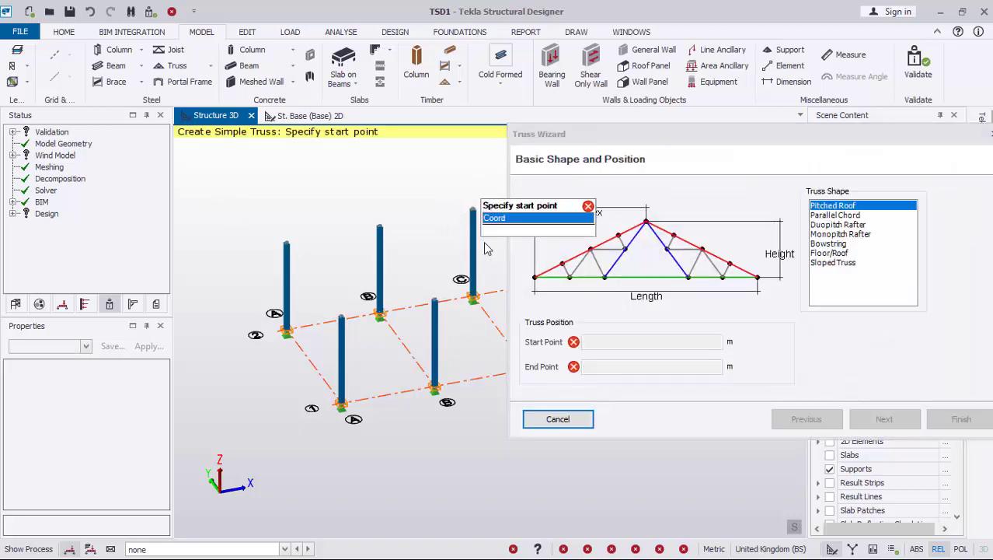
scroll(381, 291, up, 2)
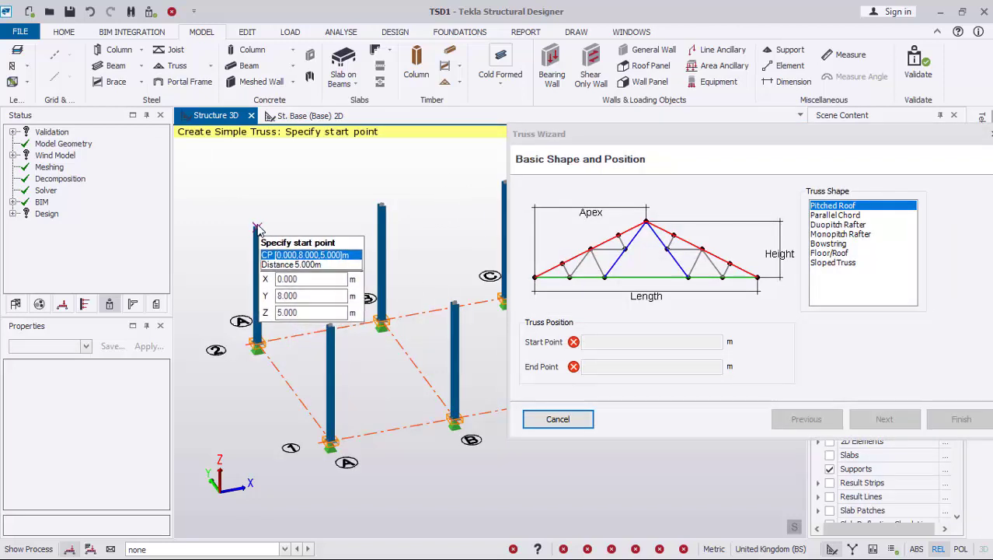
click(280, 292)
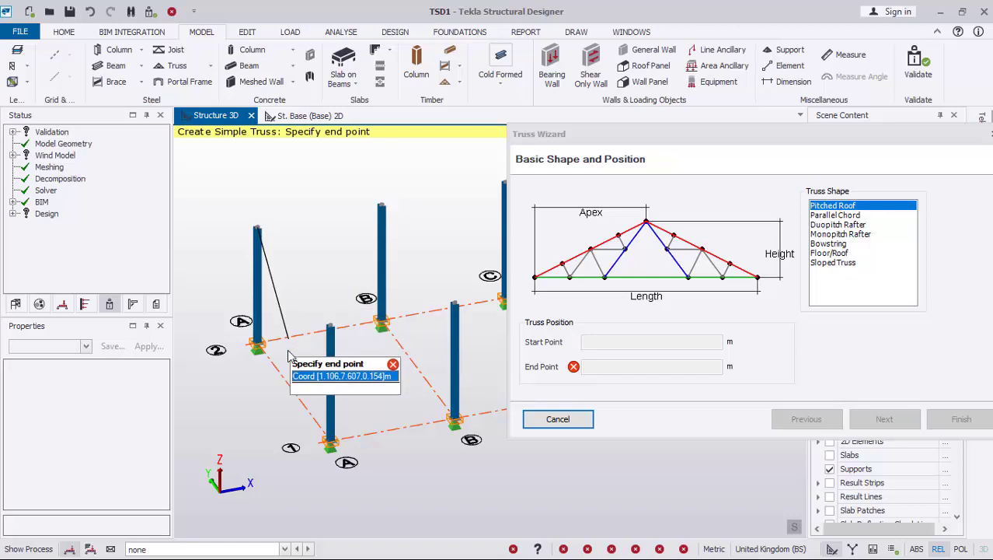
click(332, 325)
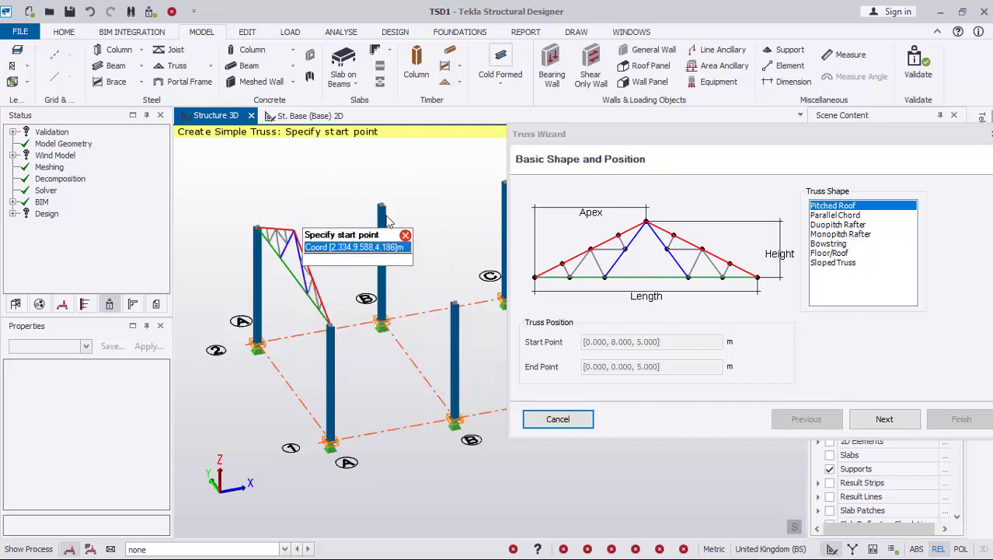
click(840, 207)
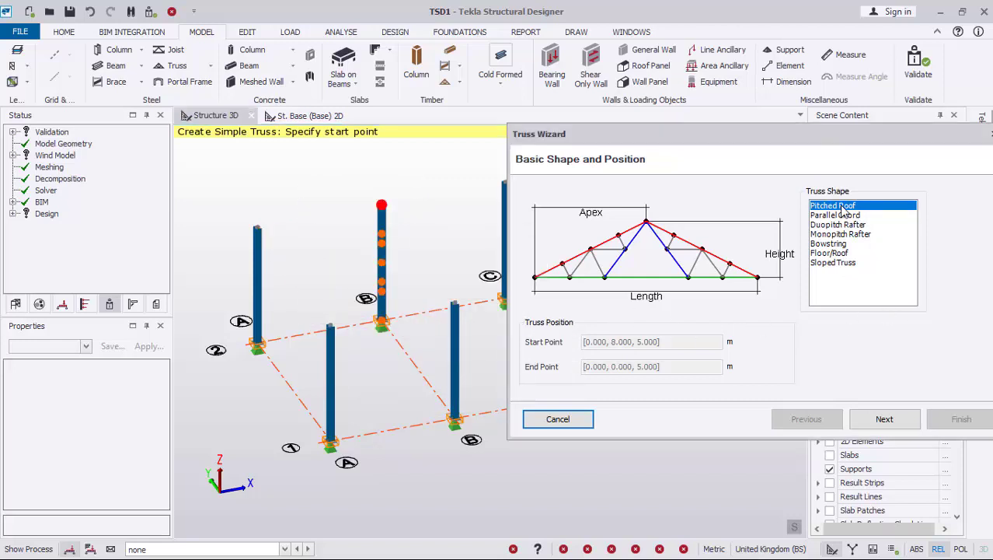
Define the truss as Howe type with a height of 1.5 m and finish creating it.
click(889, 424)
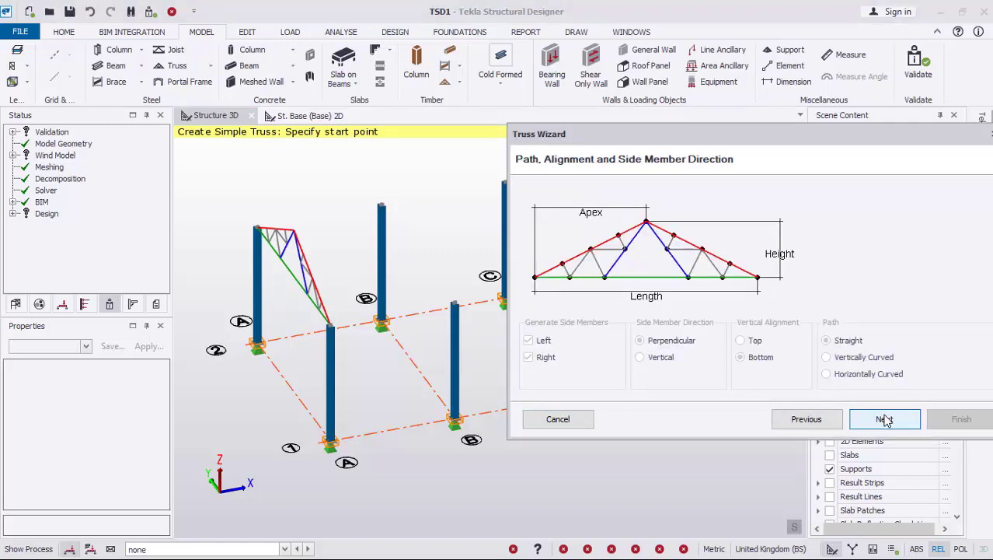
click(885, 420)
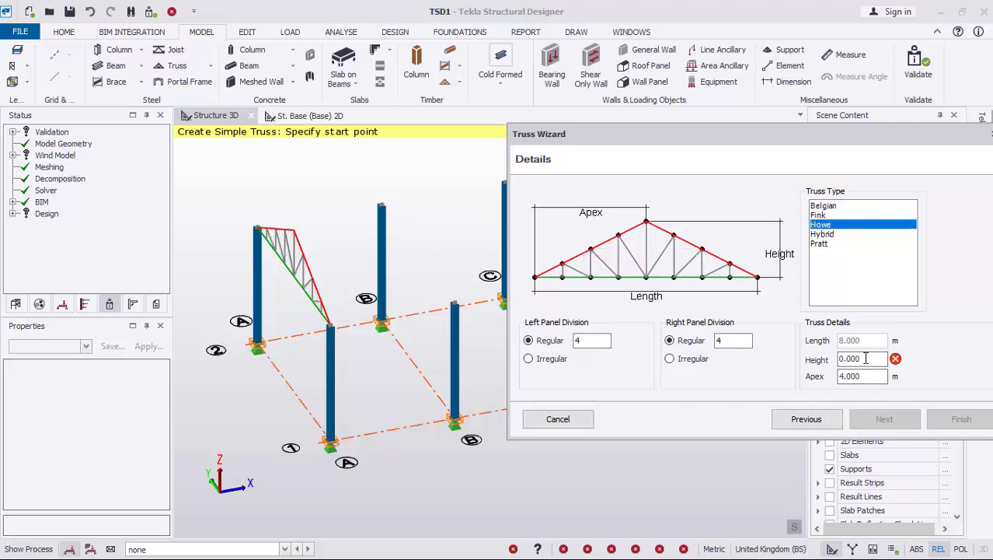
text(1)
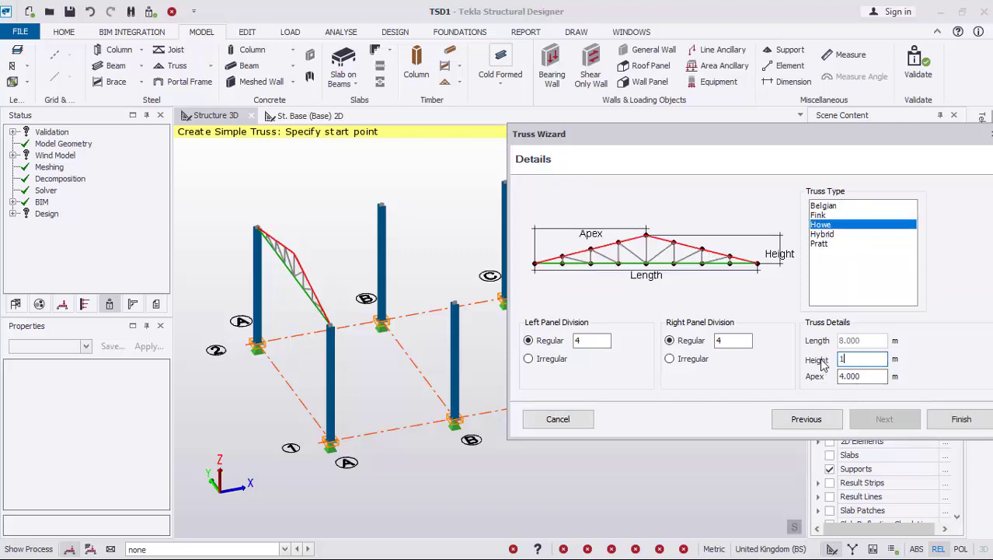
text(.5)
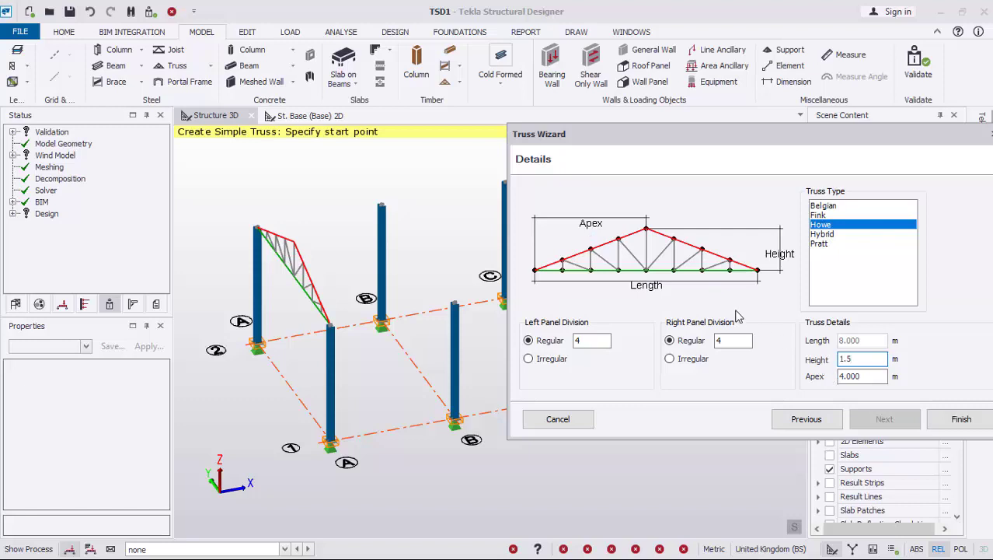
click(962, 420)
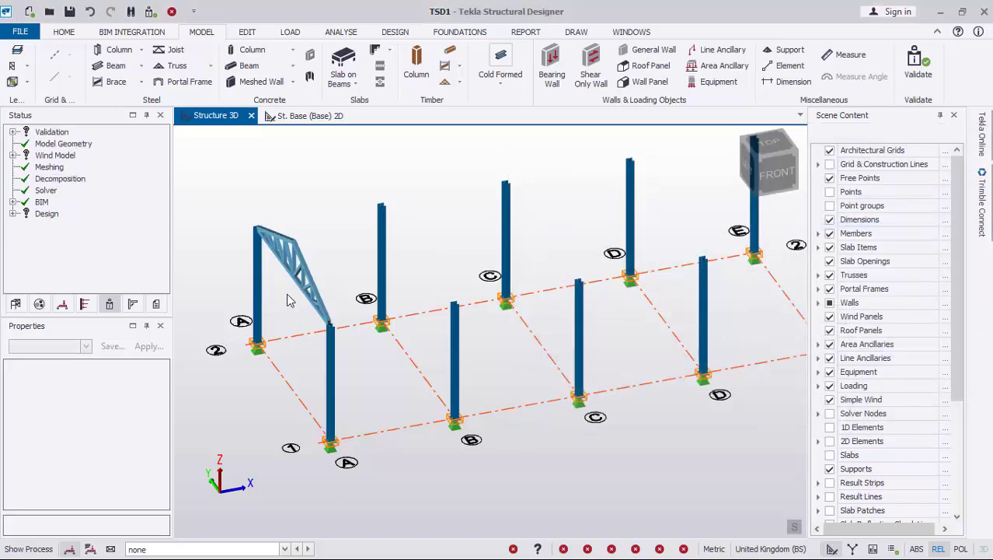
Copy the truss on grid line A to grid line B, using the column tops at A/1 and B/1 as reference and new position.
scroll(289, 294, up, 5)
mouse_move(359, 417)
right_down()
mouse_move(321, 378)
mouse_move(390, 383)
mouse_move(346, 414)
right_up()
scroll(261, 374, down, 2)
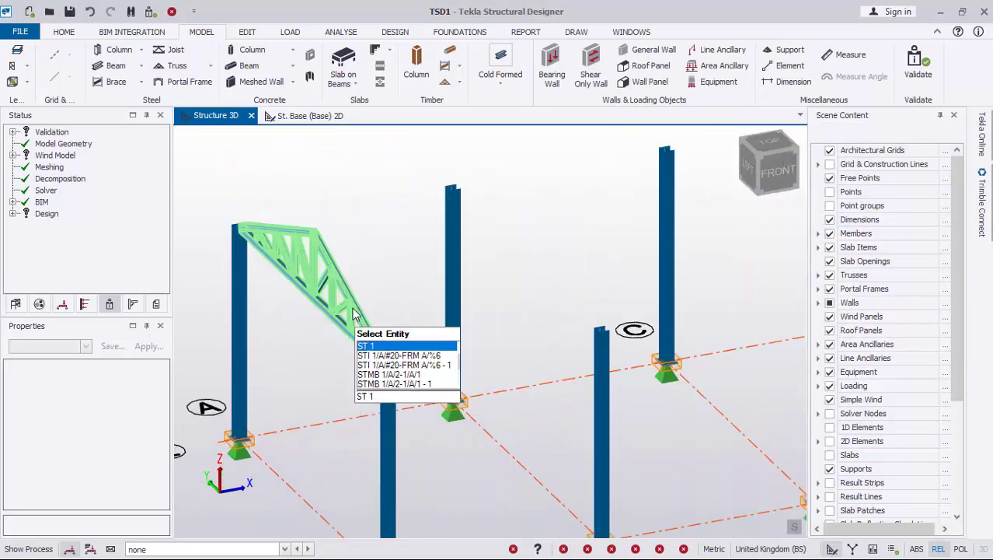
click(363, 324)
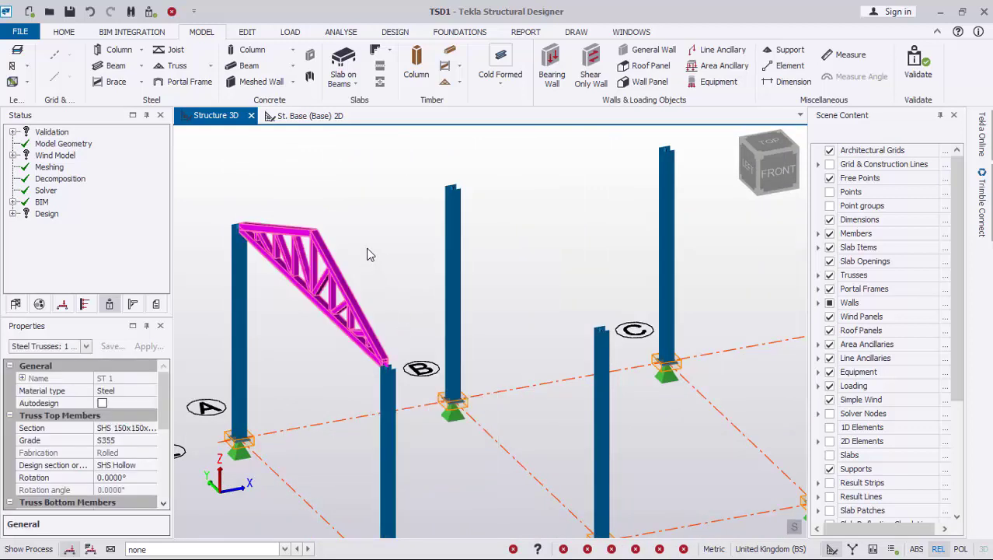
right_click(353, 189)
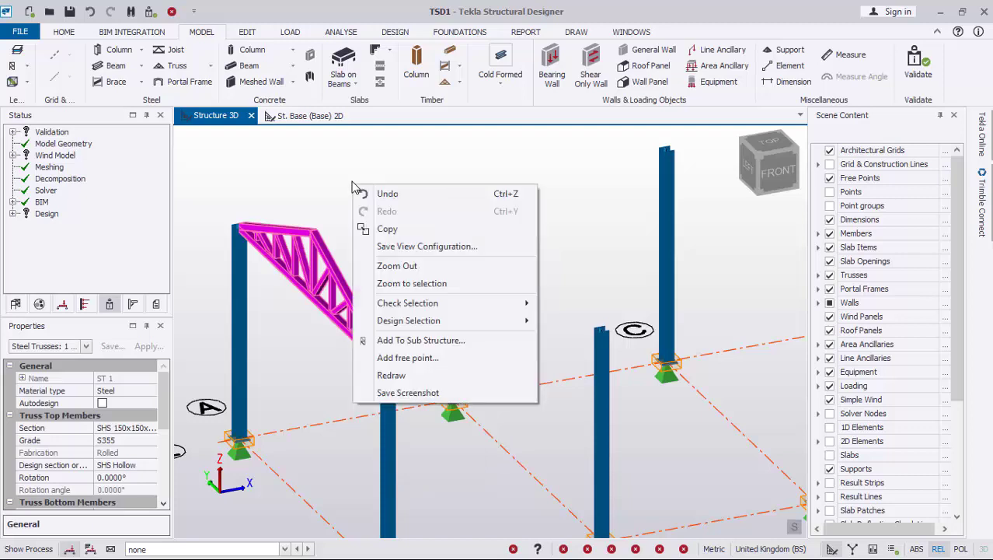
click(382, 230)
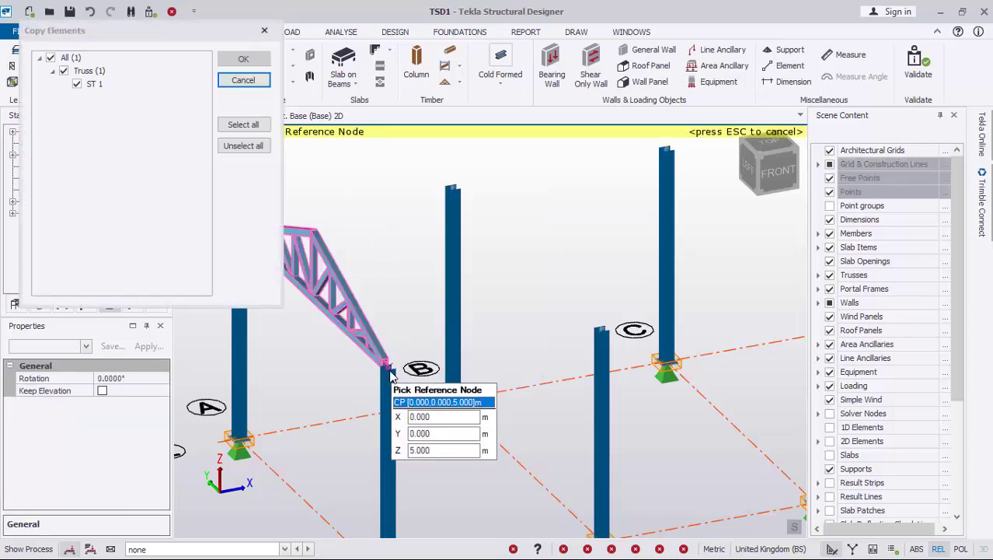
click(428, 419)
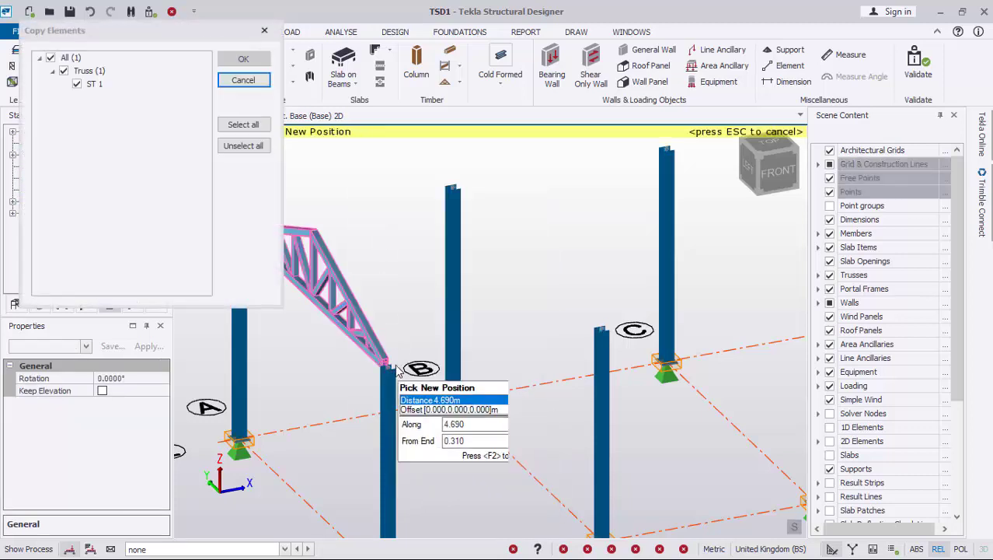
click(603, 326)
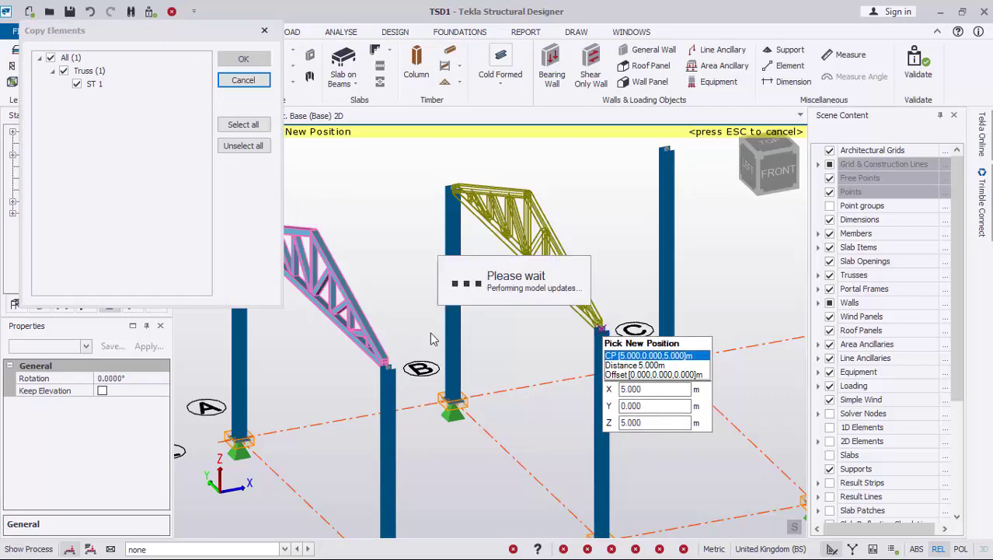
Place further truss copies at the column tops C/1, D/1 and E/1, and end the copying.
scroll(603, 327, down, 2)
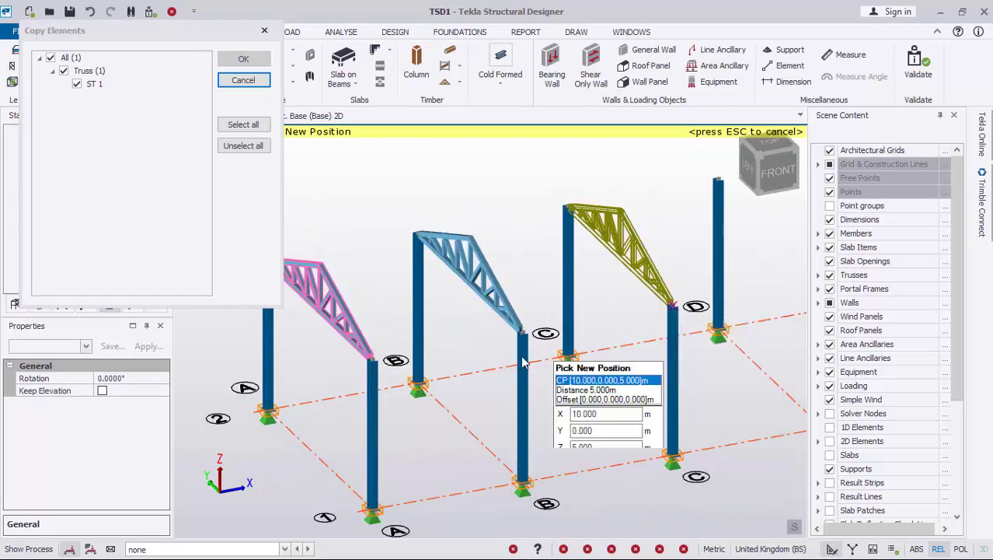
scroll(311, 372, down, 2)
click(676, 307)
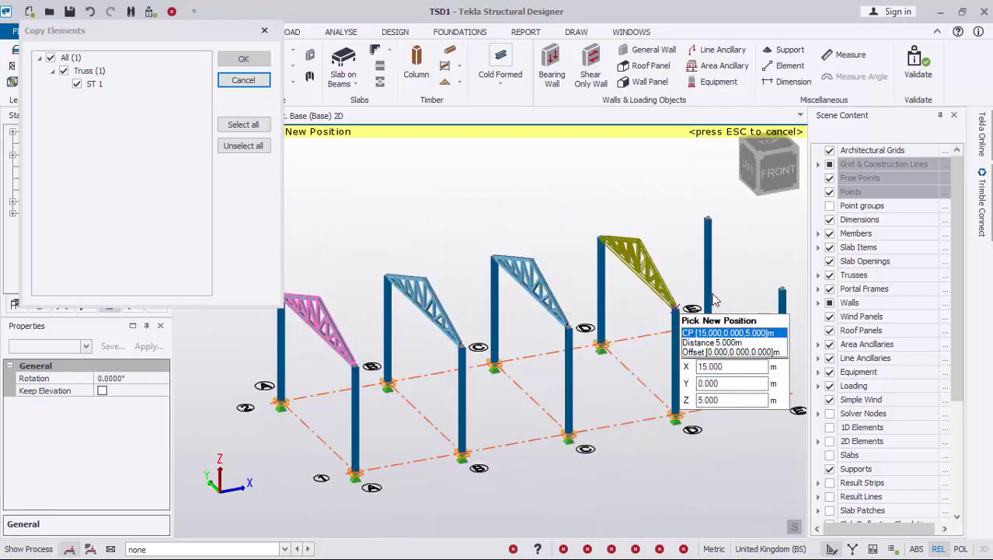
click(781, 289)
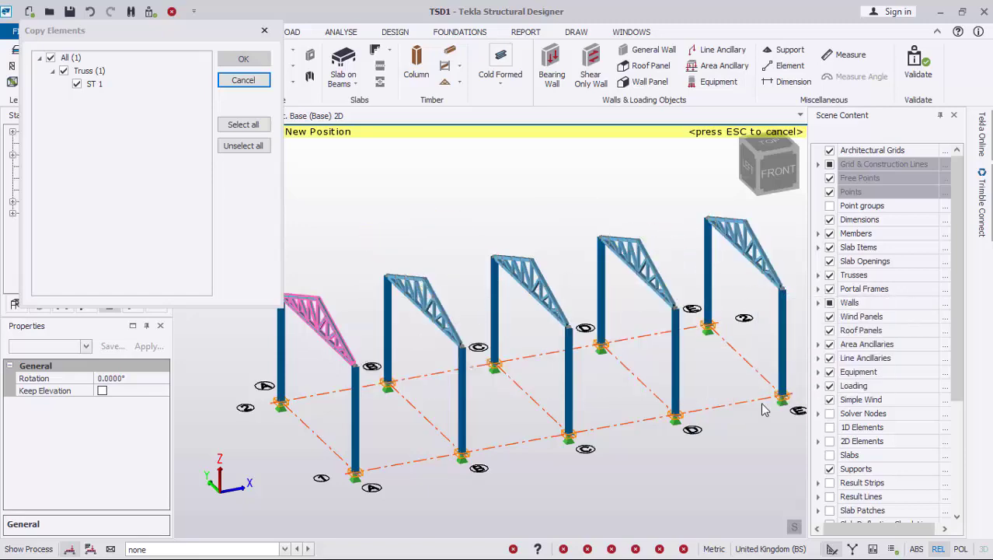
right_drag(720, 379, 592, 377)
scroll(435, 283, down, 2)
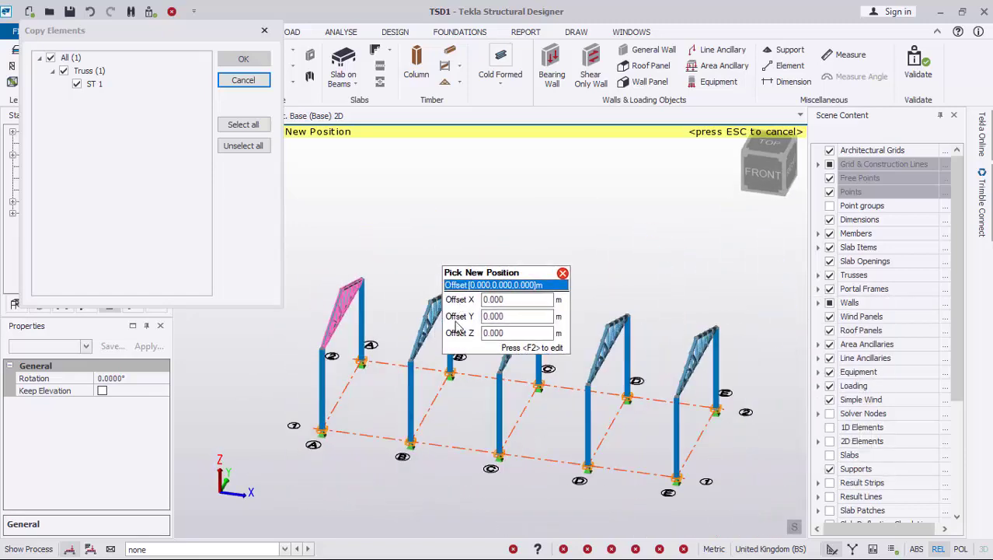
click(244, 80)
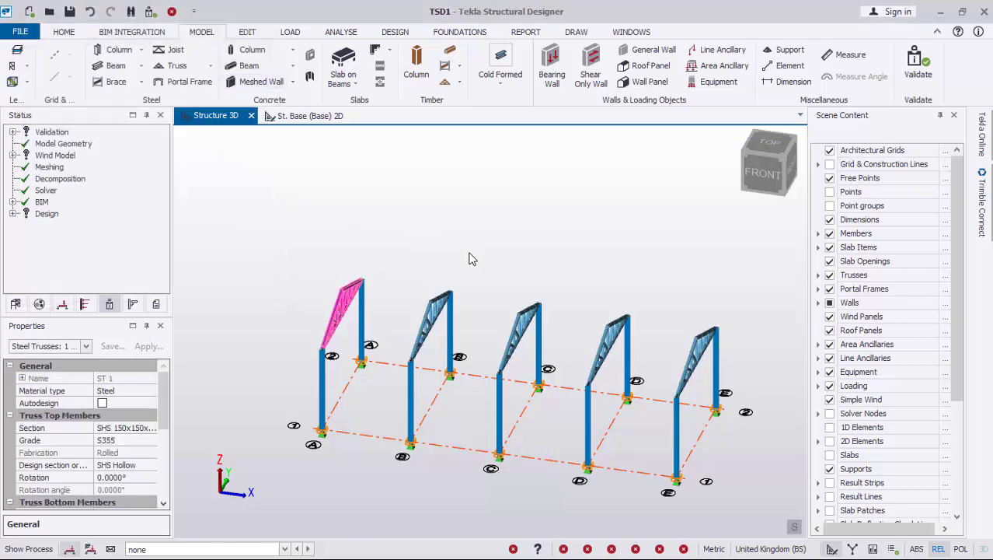
Review the section properties of the top, bottom and internal members of the truss on grid line A.
scroll(460, 362, up, 2)
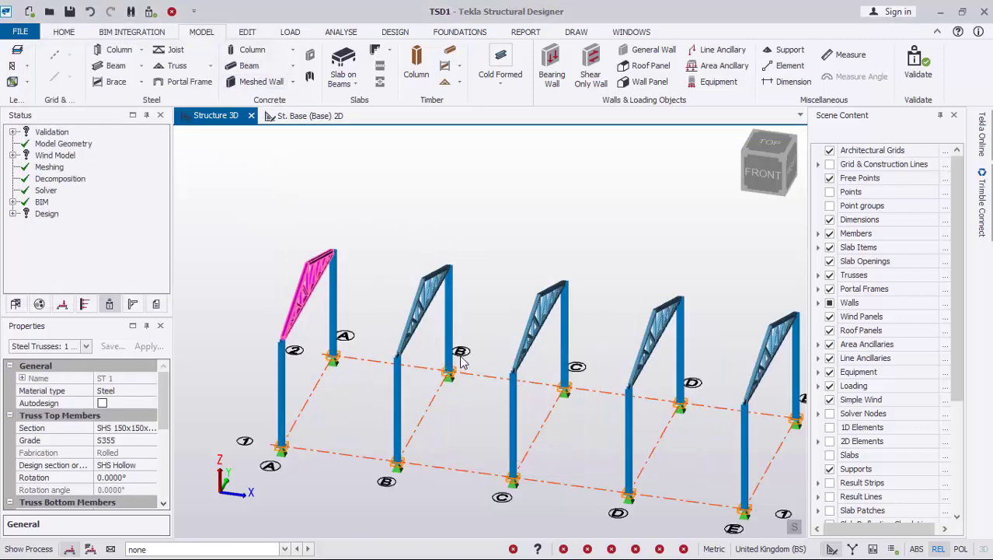
key(Escape)
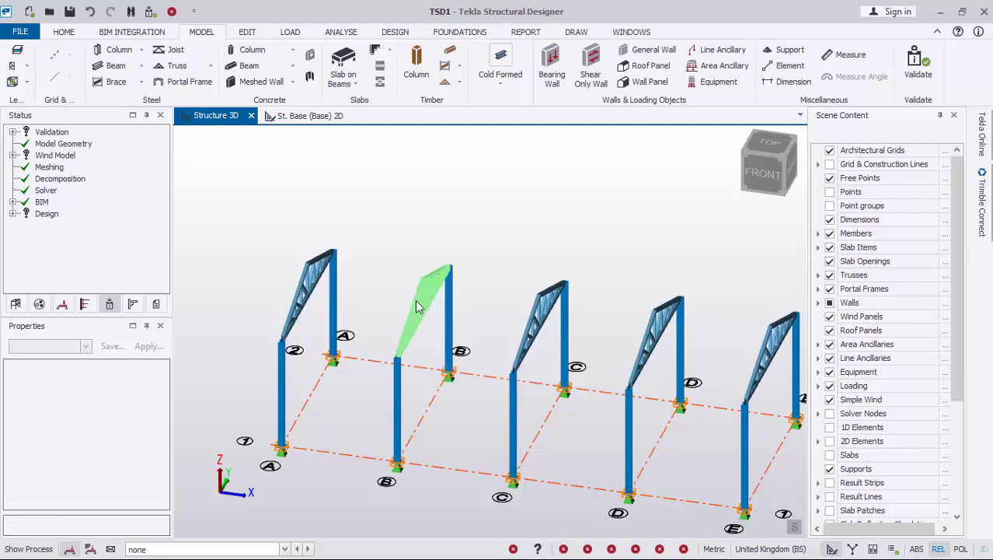
mouse_move(425, 306)
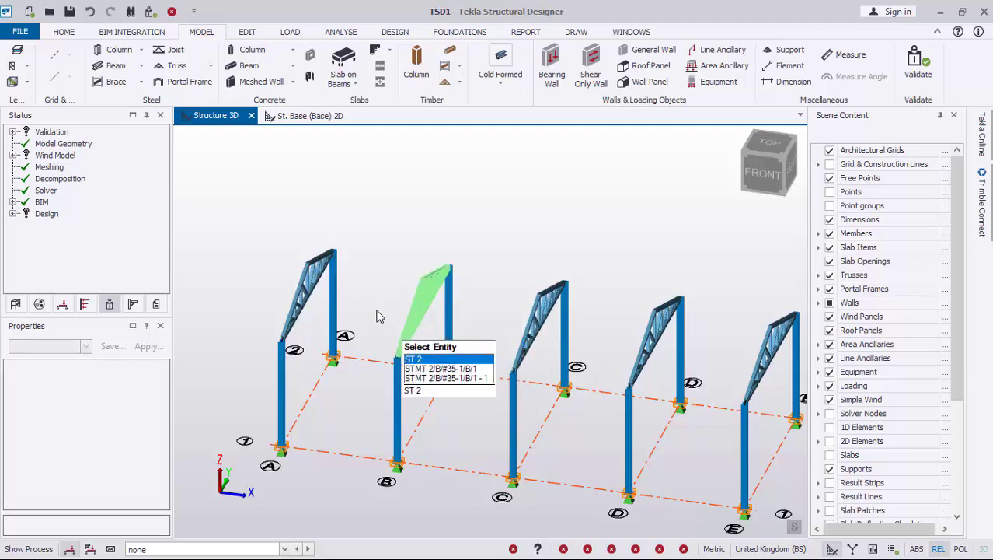
scroll(319, 191, down, 2)
scroll(311, 263, up, 2)
scroll(311, 256, up, 3)
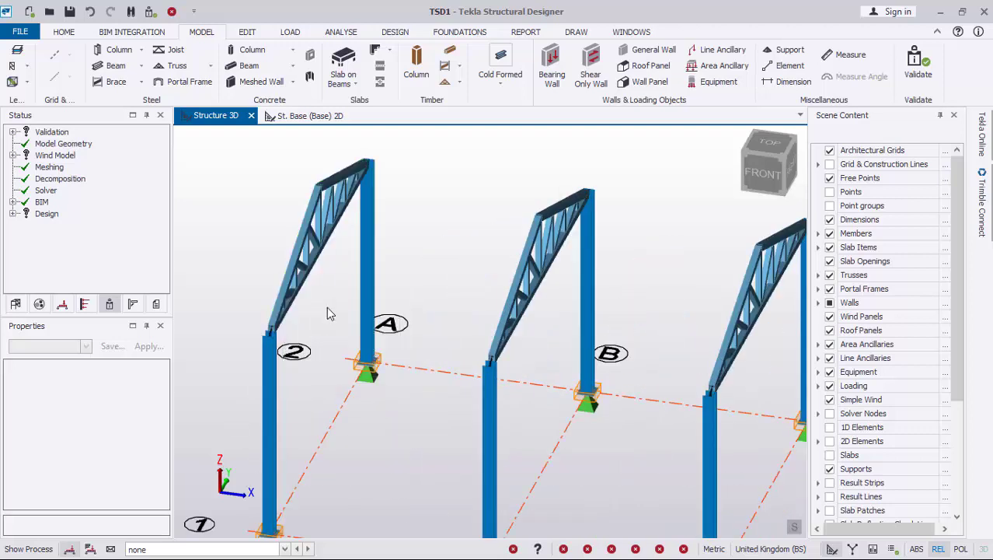
click(304, 230)
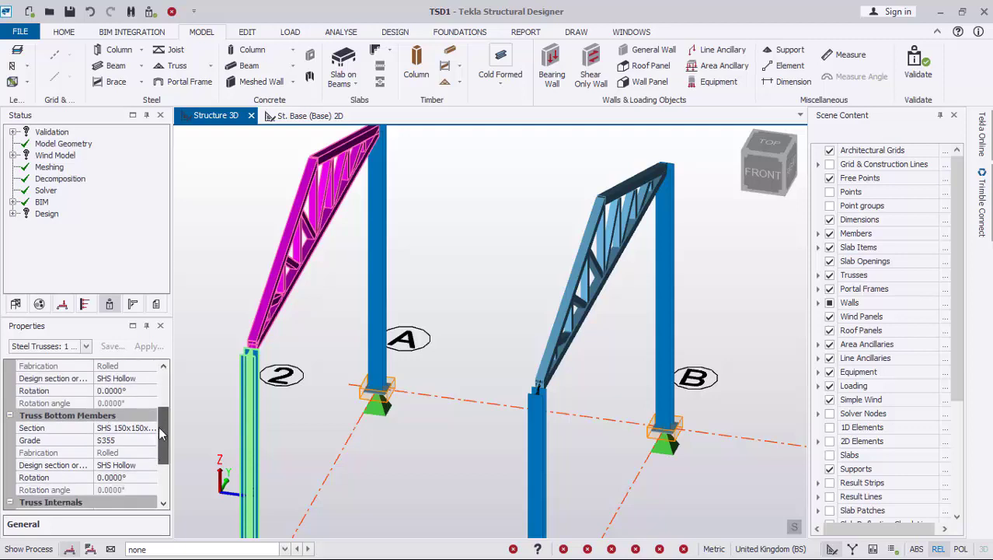
drag(158, 426, 157, 418)
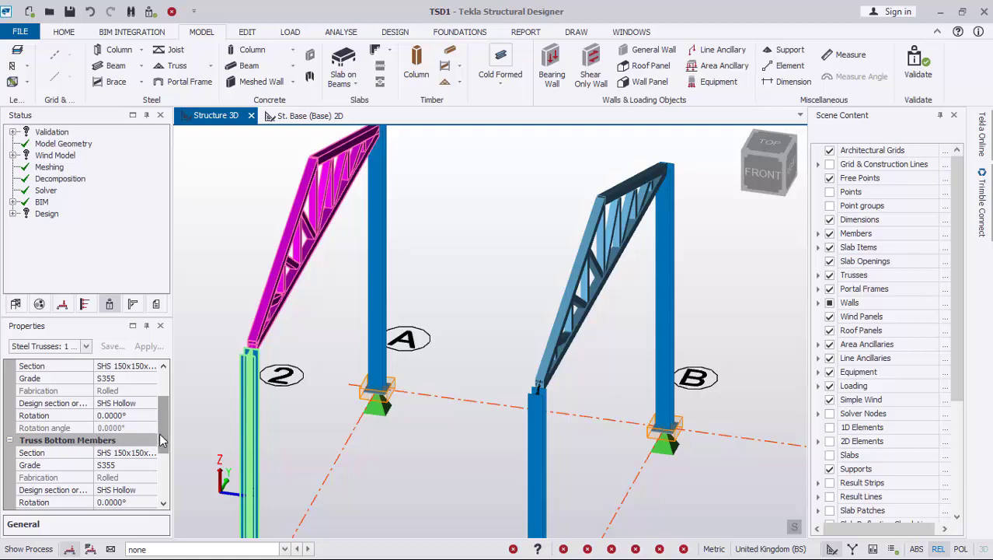
drag(160, 433, 154, 462)
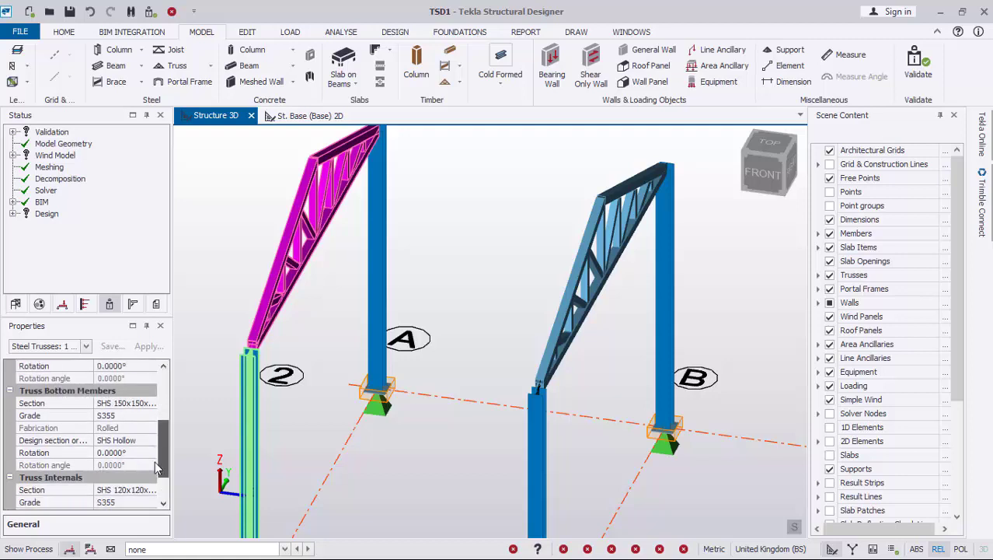
scroll(155, 466, down, 3)
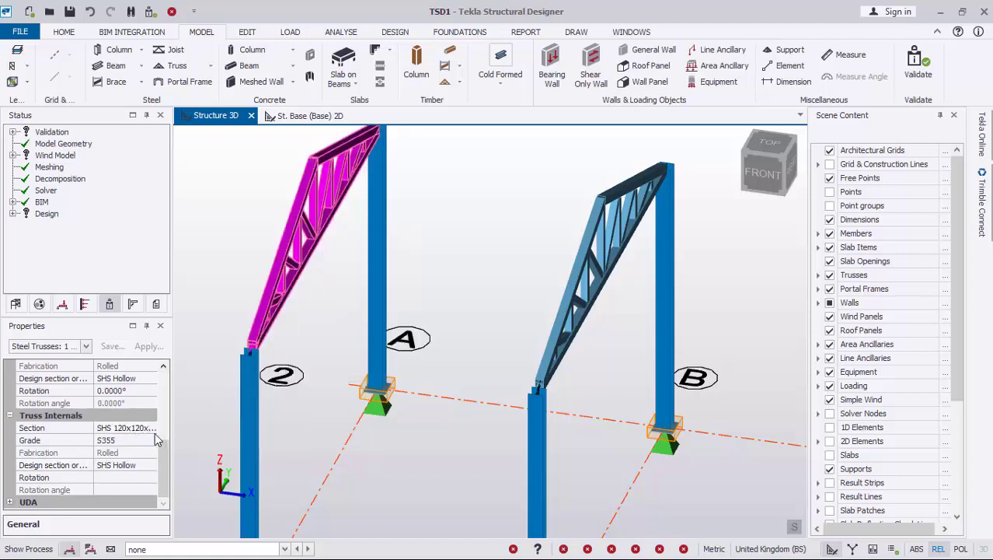
drag(163, 483, 167, 417)
scroll(311, 259, down, 3)
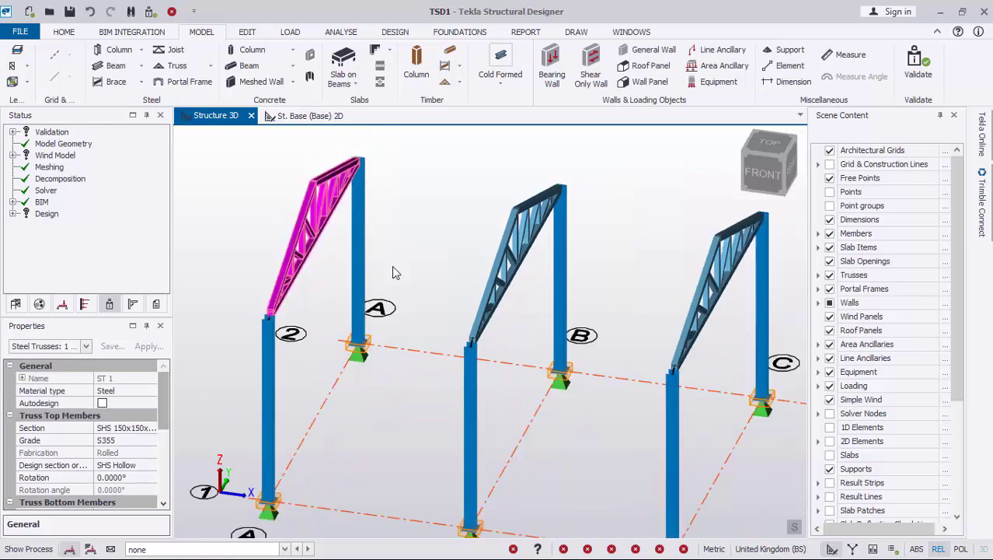
Examine the row of roof trusses and their supporting columns in the 3D structure view.
right_drag(486, 389, 397, 358)
scroll(319, 326, down, 1)
scroll(291, 244, up, 2)
scroll(289, 276, down, 2)
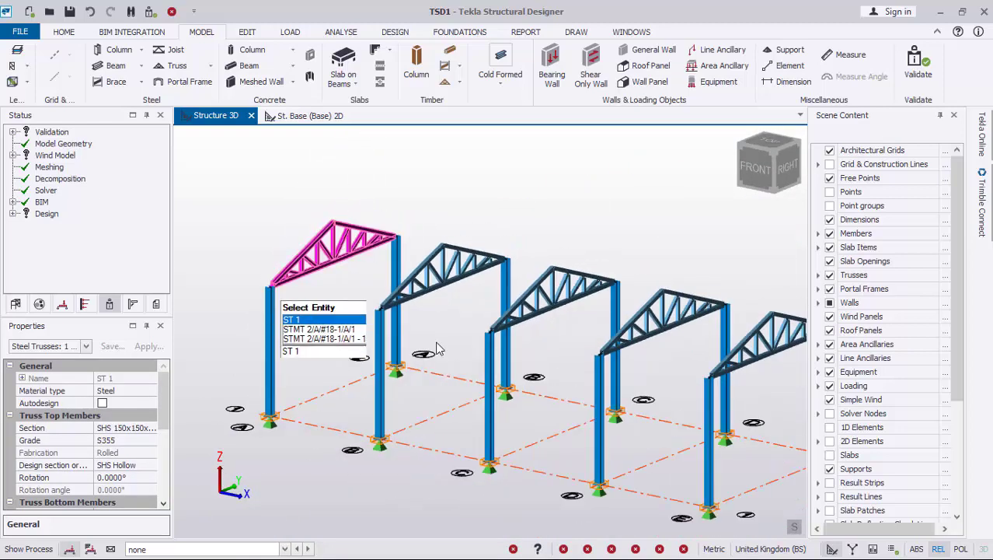
scroll(293, 285, up, 2)
scroll(287, 278, down, 3)
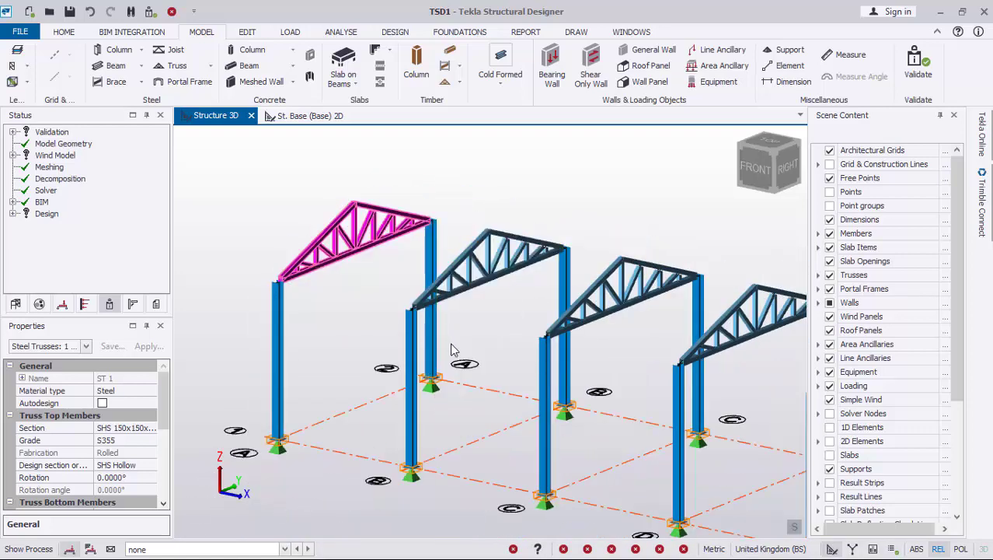
scroll(325, 270, up, 4)
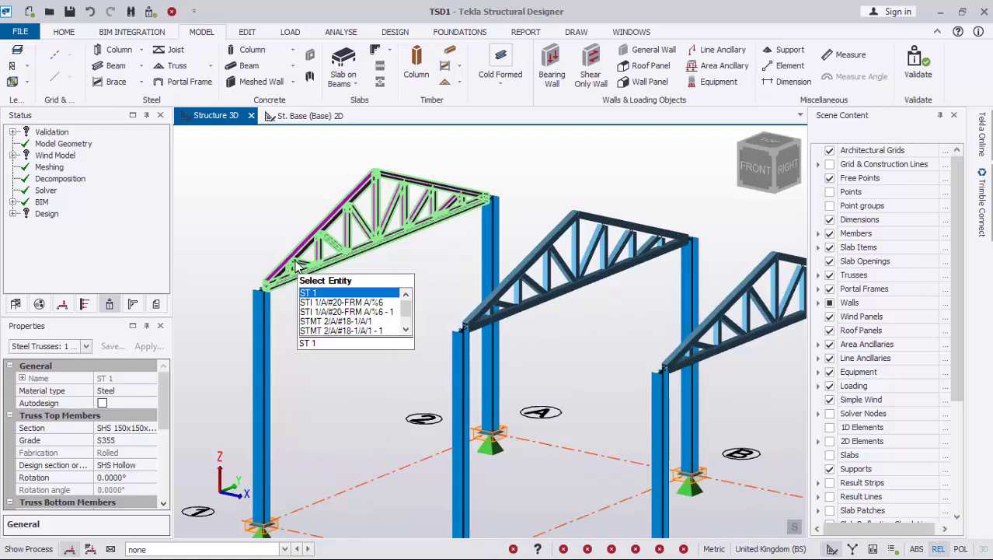
scroll(297, 268, up, 2)
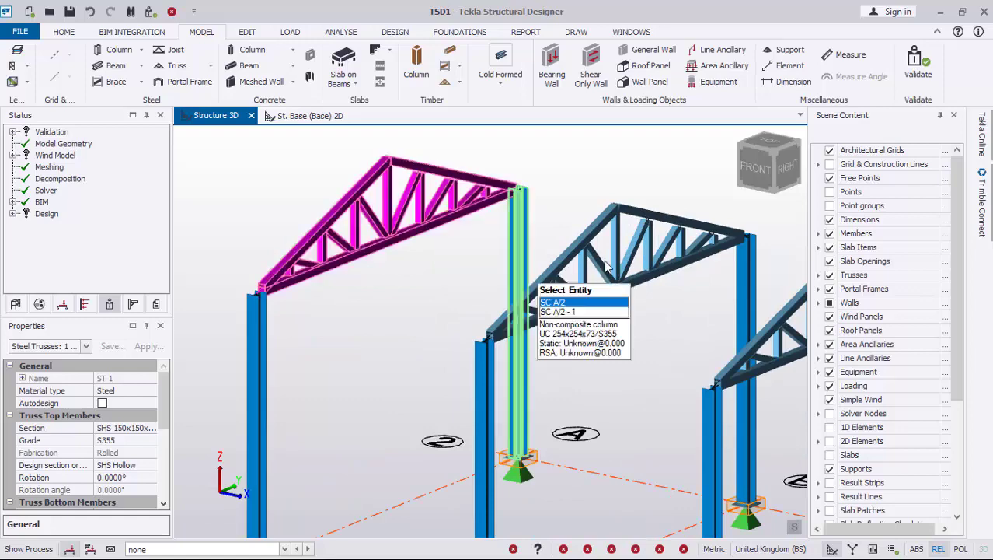
Start a rolled non-composite steel beam and set its section to RHS 80x40x3.0.
scroll(336, 248, down, 1)
scroll(336, 247, down, 1)
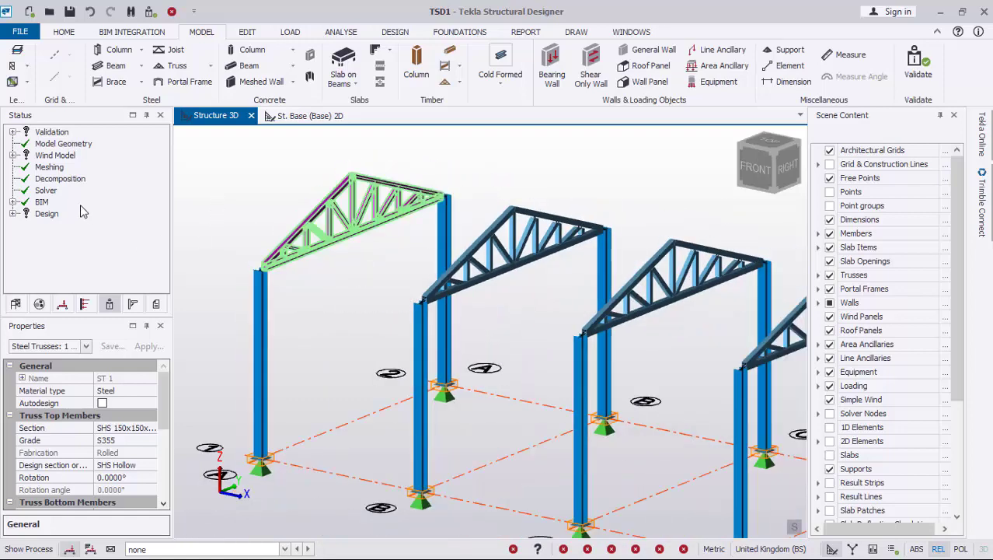
click(132, 68)
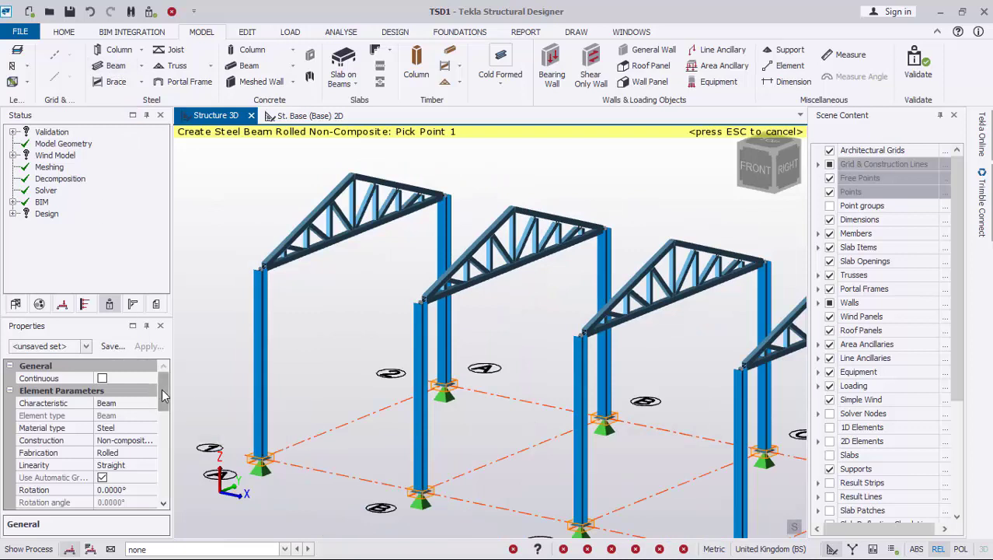
drag(162, 388, 156, 433)
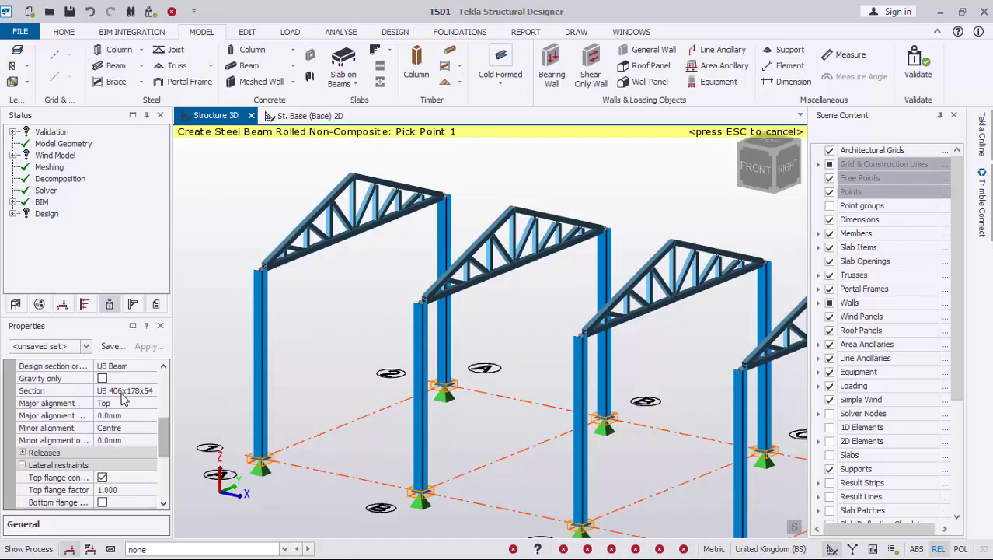
click(158, 394)
click(151, 391)
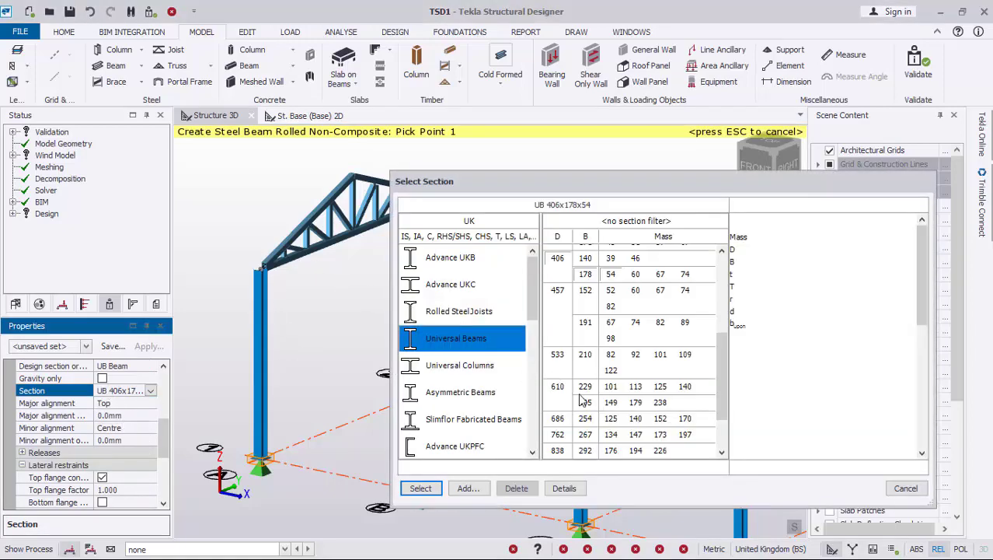
scroll(455, 445, down, 5)
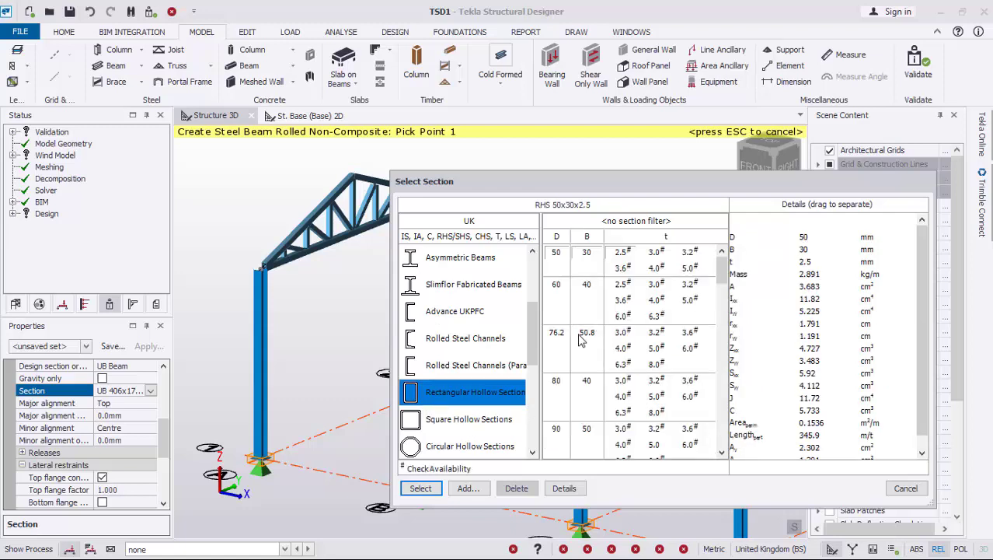
scroll(579, 430, down, 3)
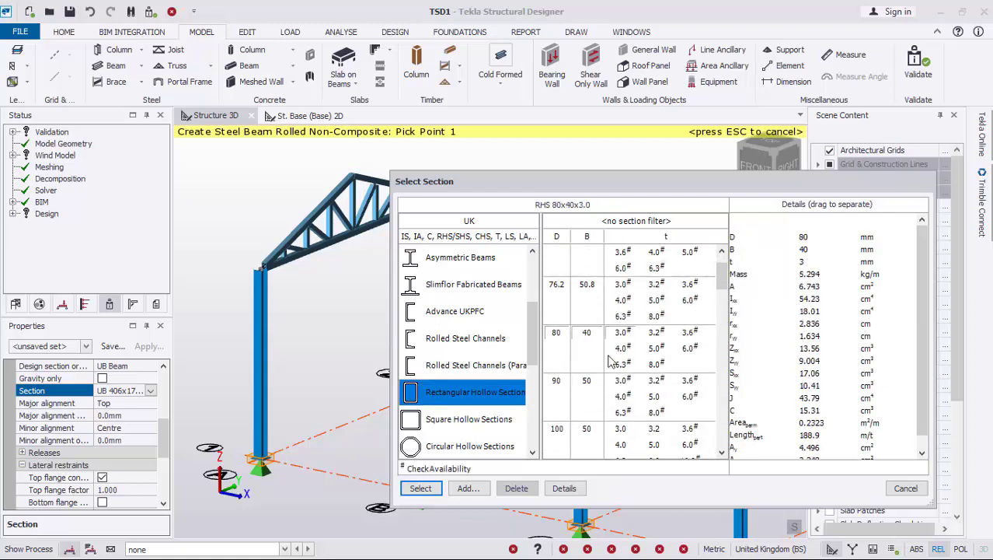
click(421, 488)
Place beams between grid lines A and B, at the grid 1 column tops and at the top-chord nodes at Y 1.000, Z 5.375 m.
click(258, 267)
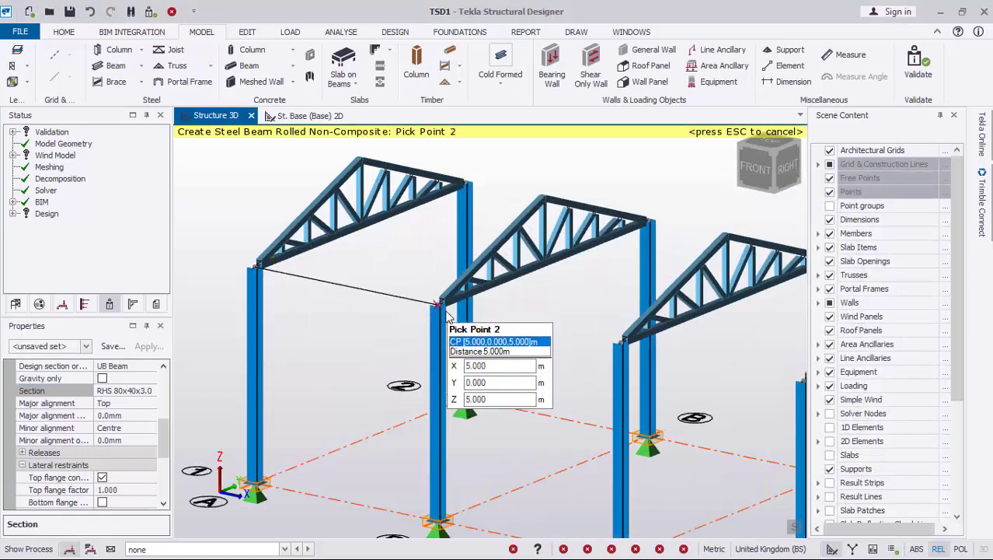
click(372, 307)
scroll(291, 268, up, 4)
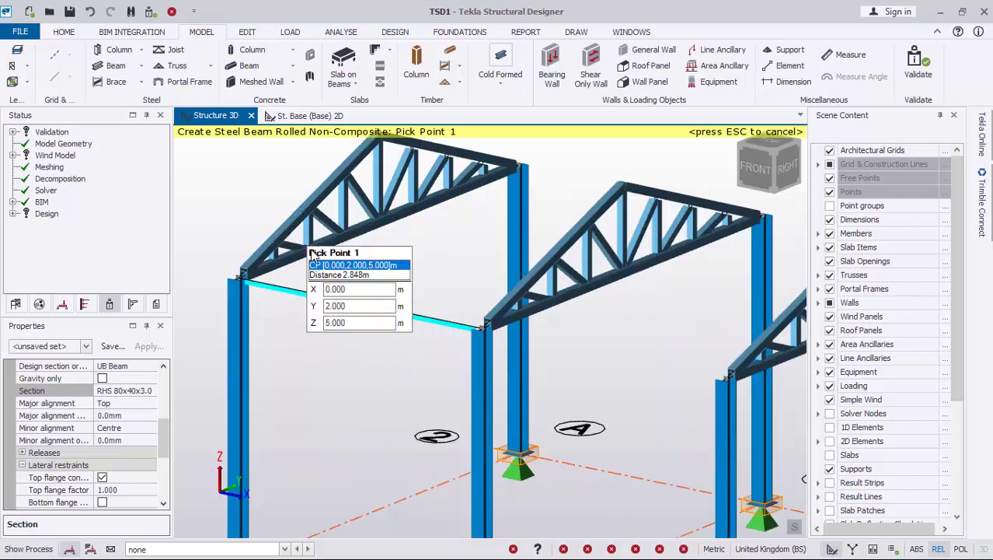
click(264, 239)
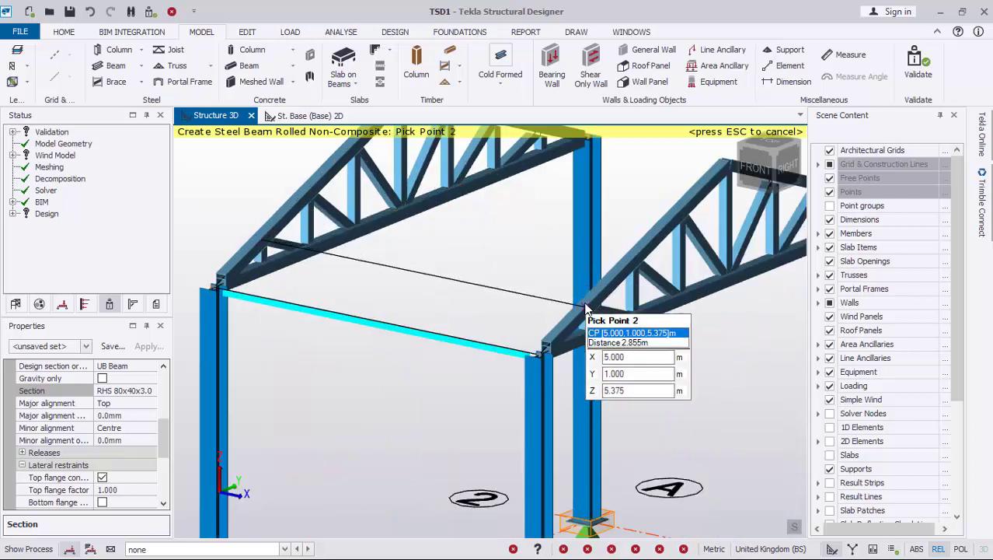
click(585, 306)
right_drag(351, 294, 446, 311)
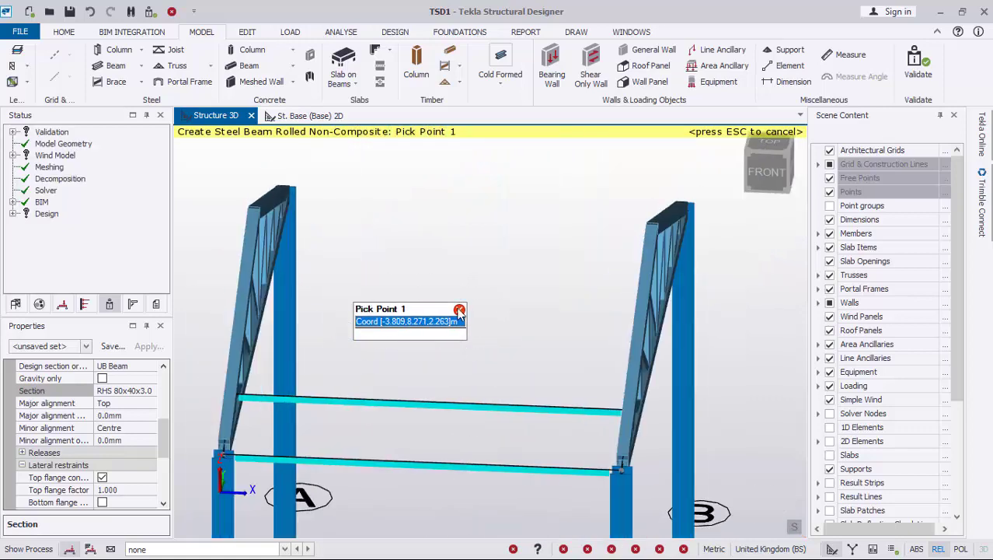
Add beams between trusses A and B at the top-chord nodes at Y 2.000 m, Y 3.000 m and near the ridge, ending beam creation.
click(633, 352)
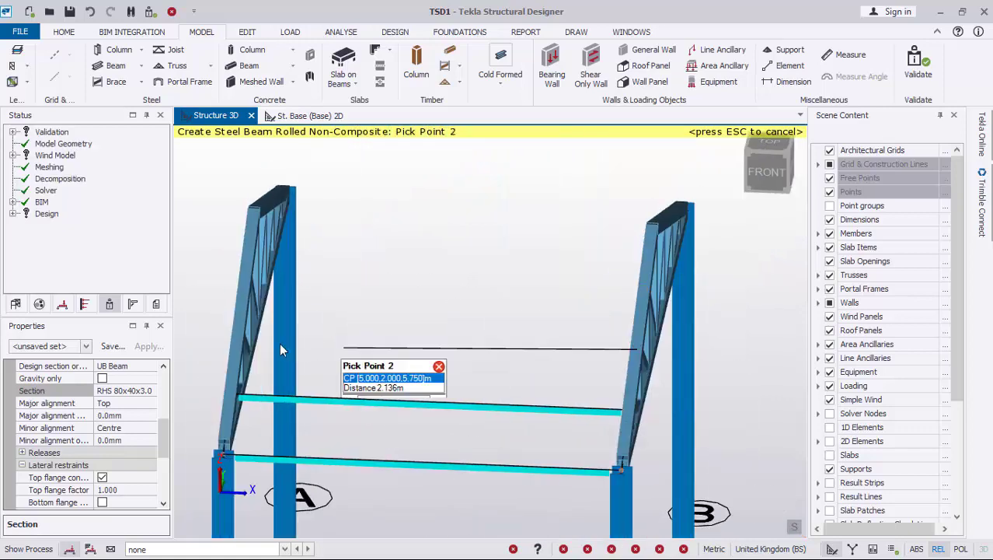
click(240, 325)
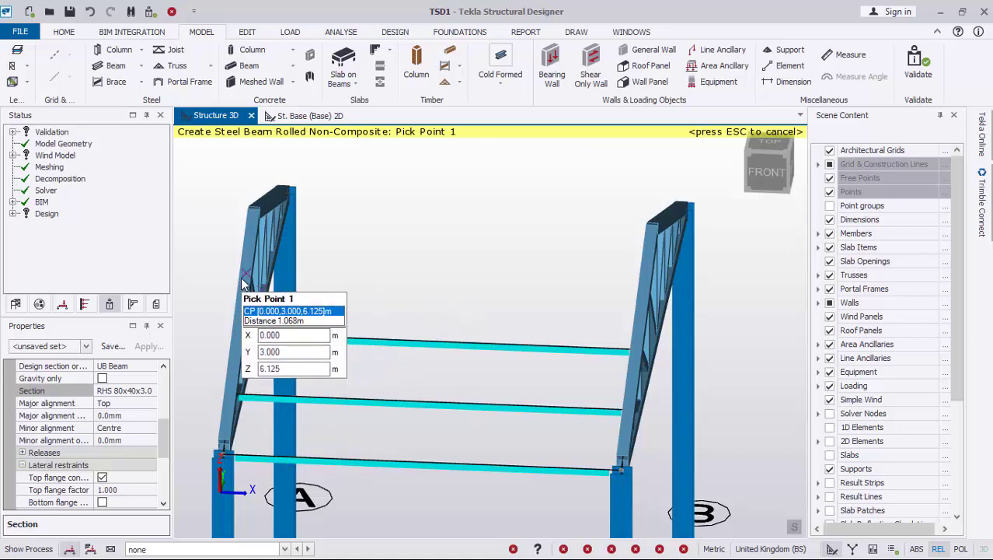
click(247, 272)
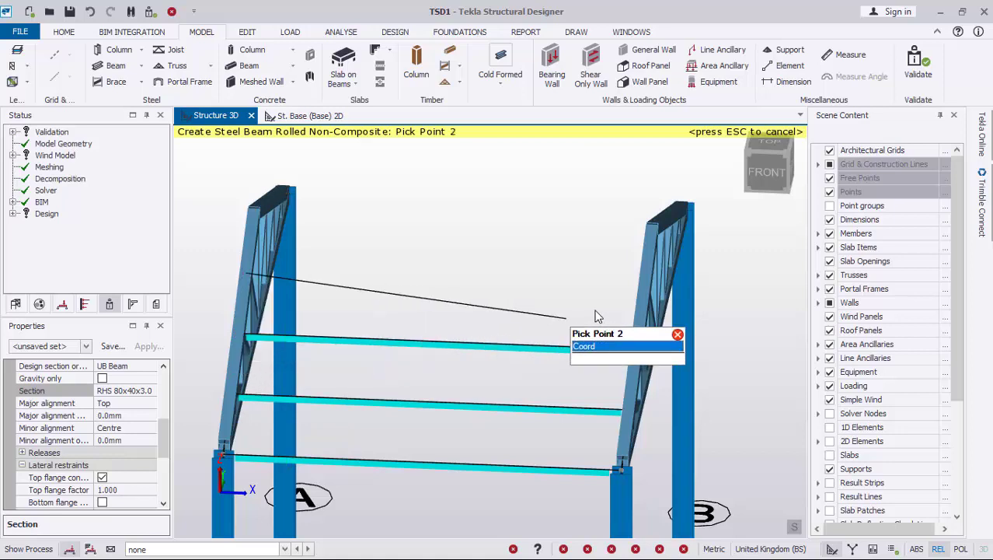
click(643, 292)
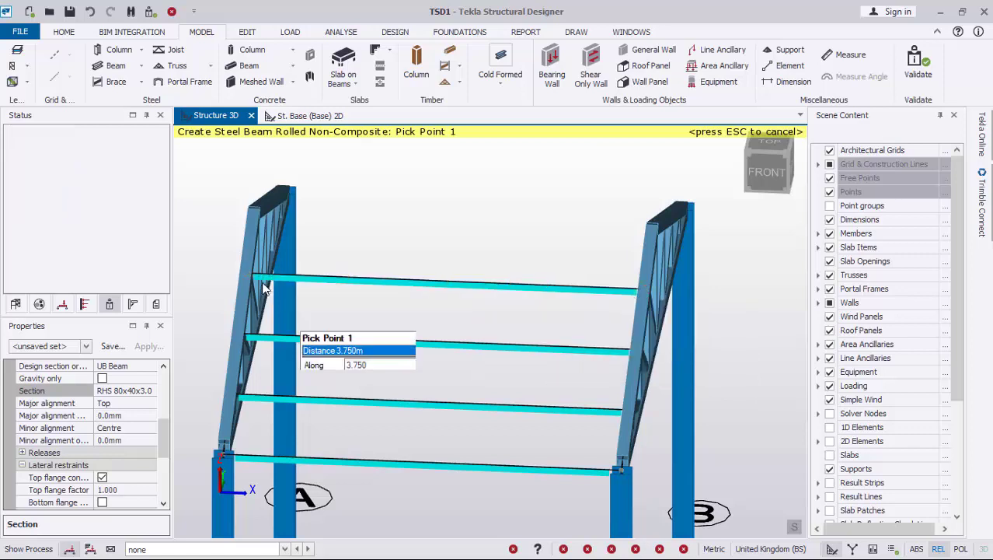
click(254, 208)
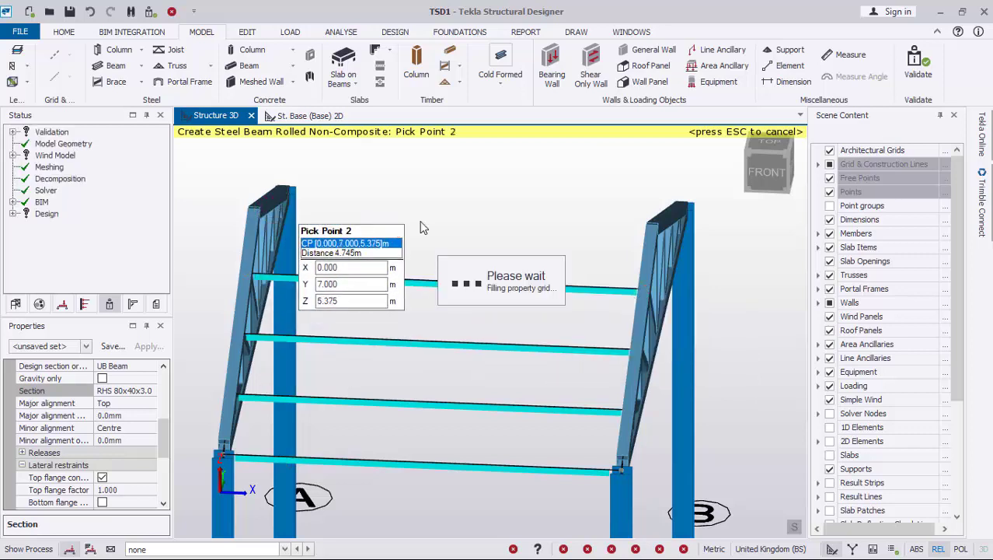
click(639, 227)
scroll(505, 282, down, 5)
key(Escape)
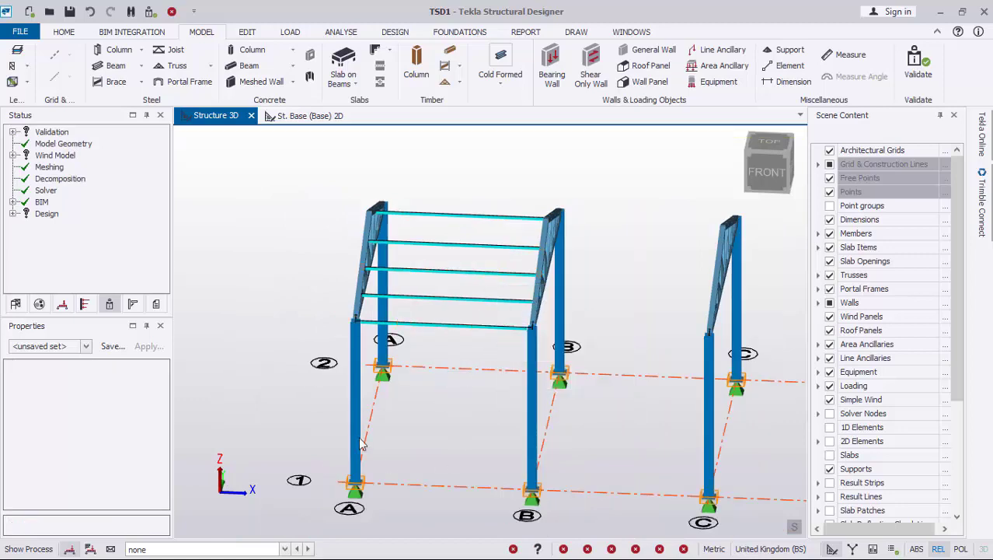
Mirror the four lower roof beams onto the opposite slope, using column top A/1 as reference and column top A/2 as new position.
right_drag(351, 374, 399, 355)
scroll(391, 250, down, 2)
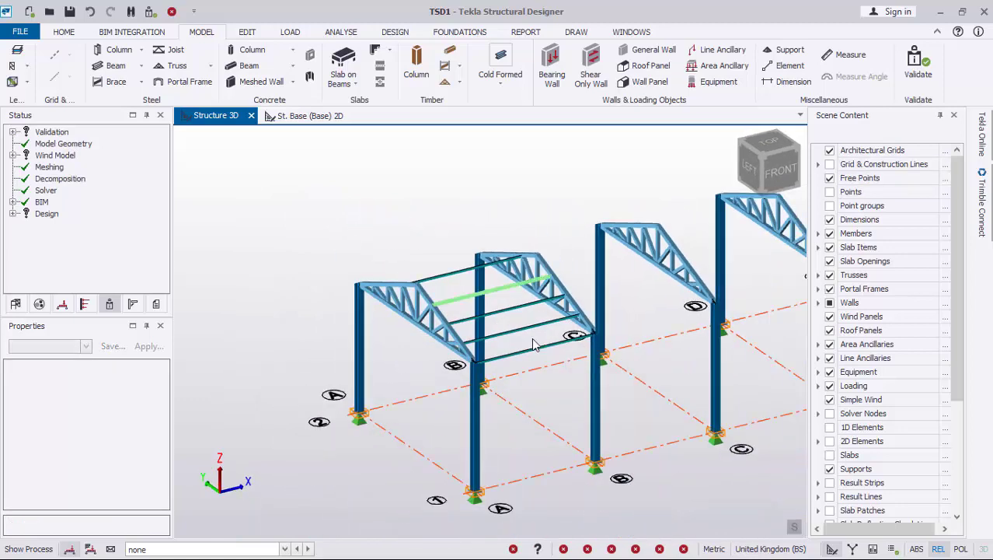
scroll(533, 344, up, 2)
middle_drag(543, 396, 401, 233)
scroll(417, 308, down, 1)
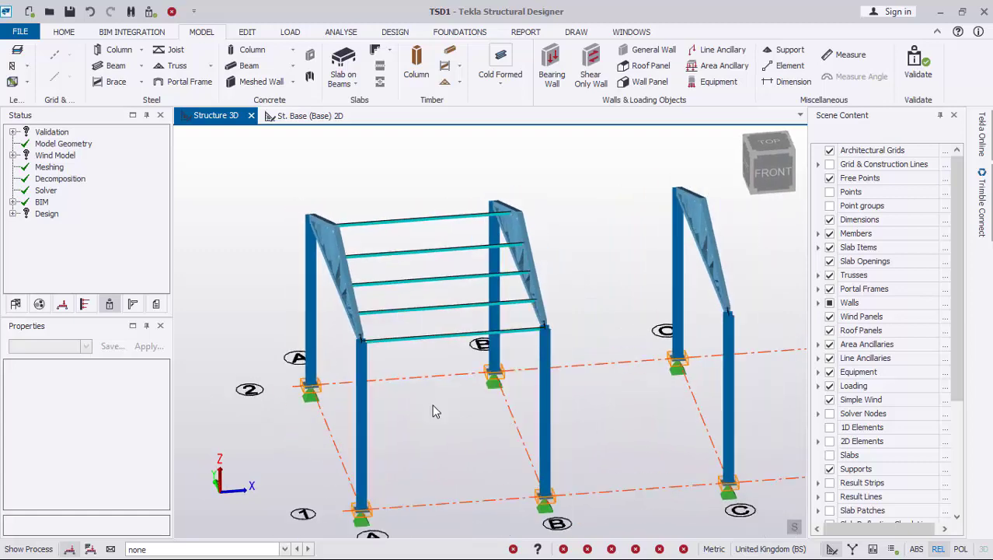
scroll(431, 406, up, 1)
drag(426, 209, 405, 356)
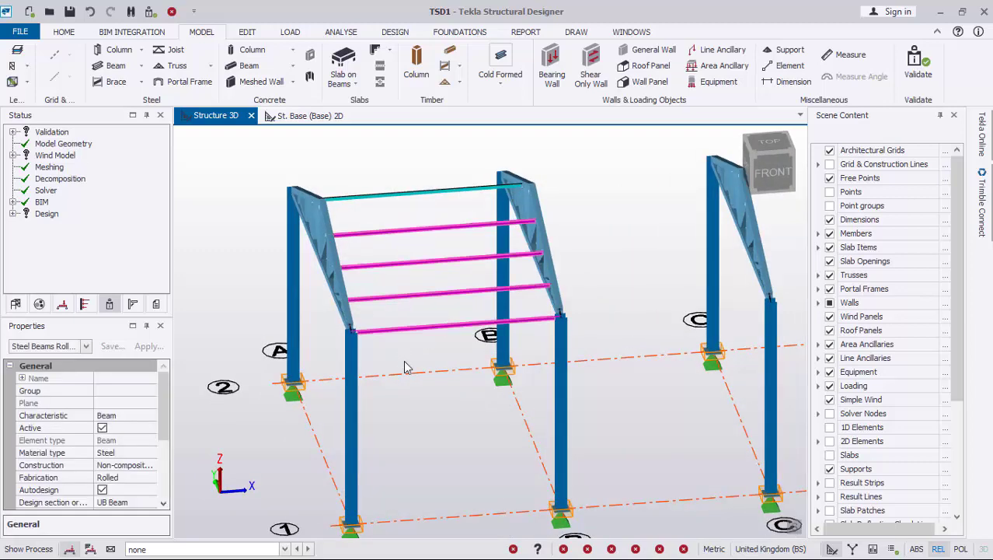
click(246, 34)
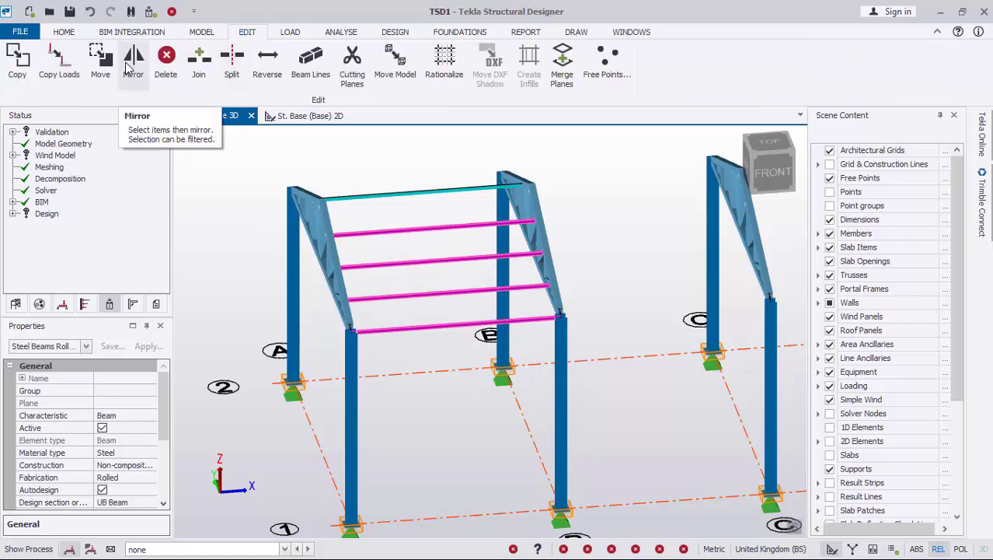
click(128, 66)
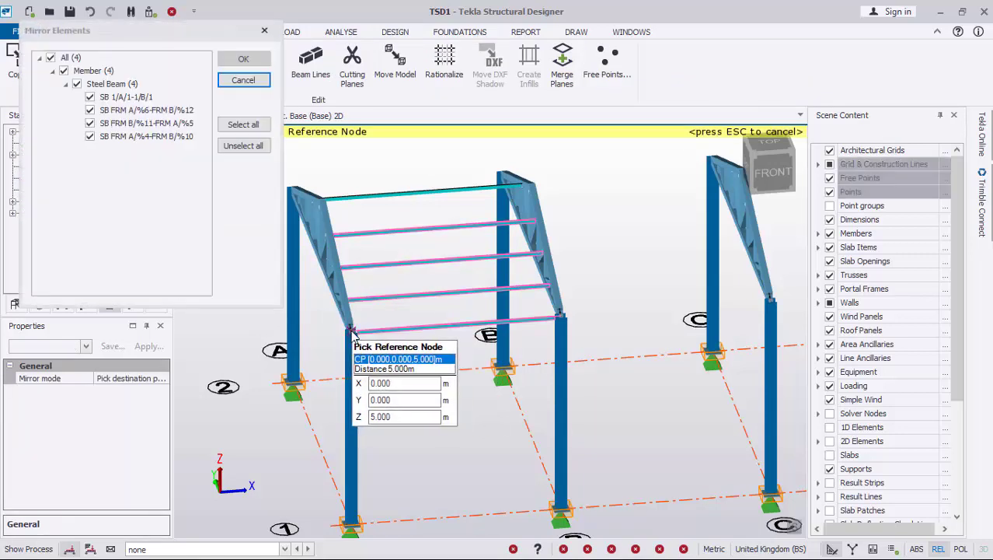
click(351, 331)
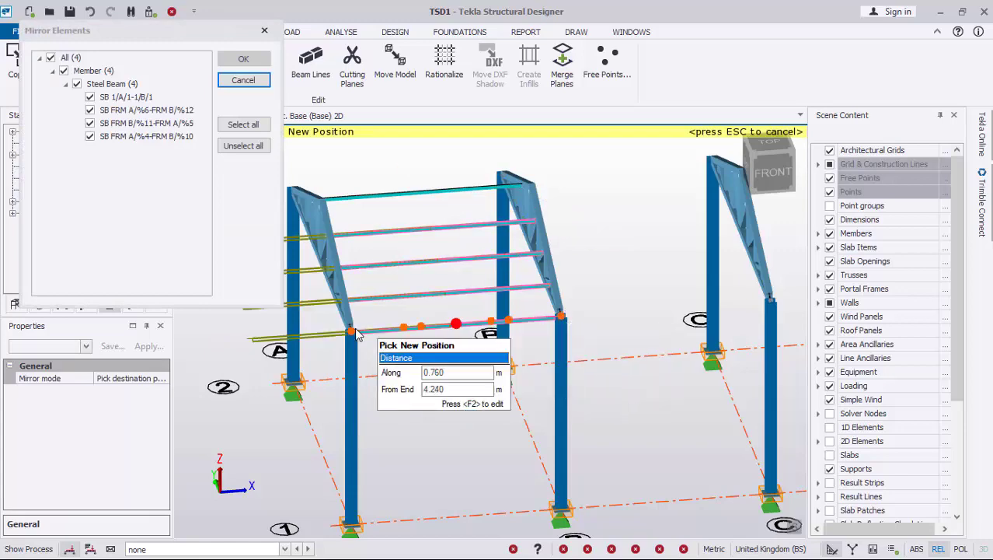
scroll(551, 295, down, 3)
right_drag(374, 338, 564, 311)
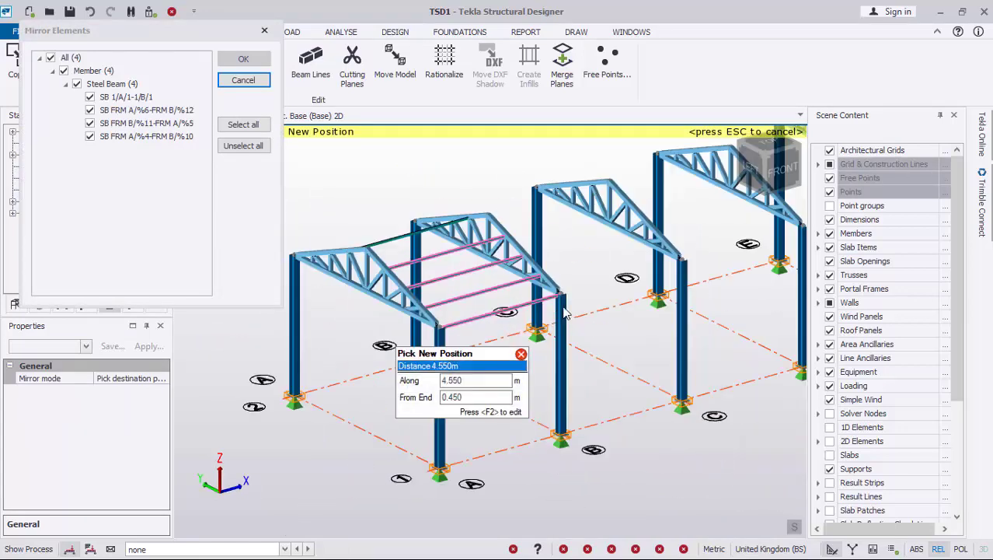
middle_drag(566, 314, 385, 295)
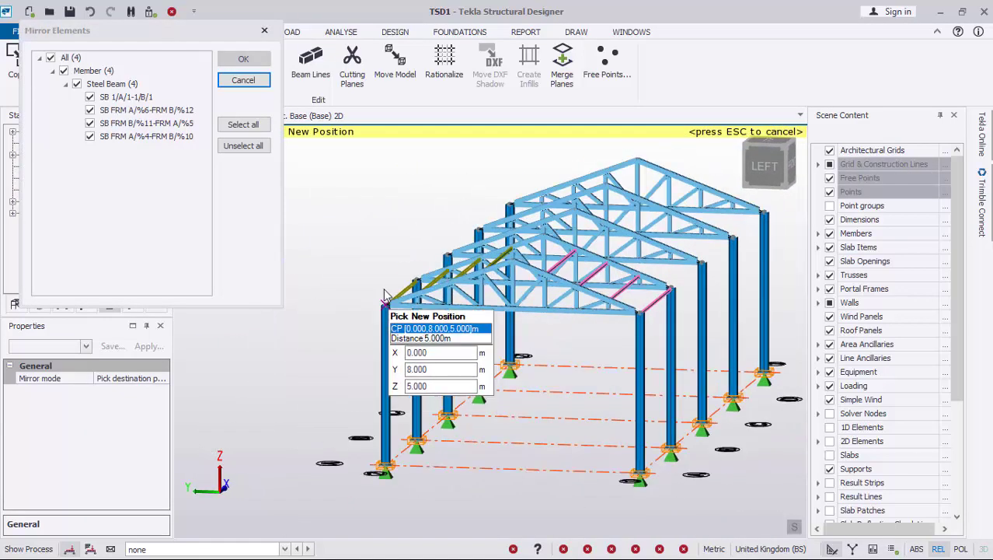
scroll(385, 299, up, 5)
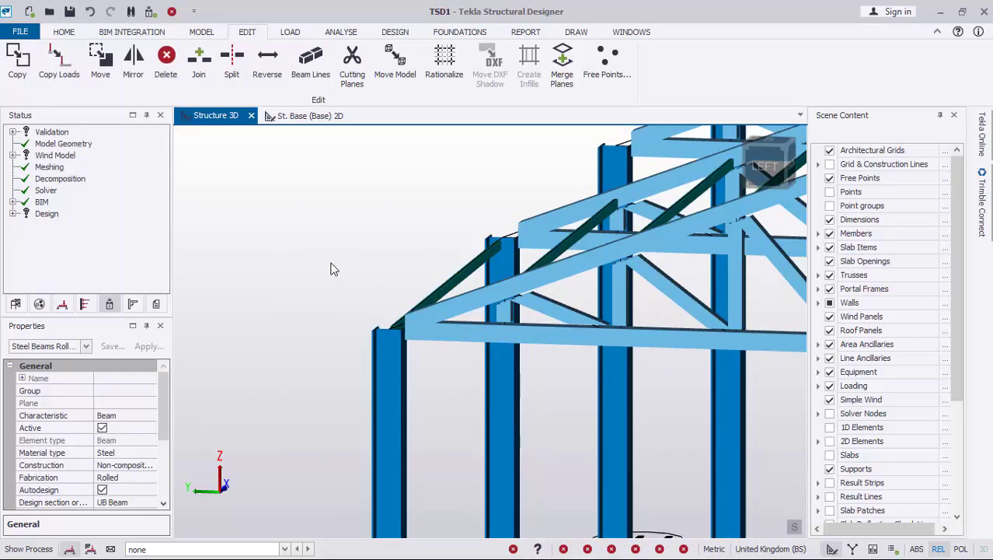
Add an RHS 80x40x3.0 steel ridge beam between the apexes of the trusses on grid lines B and A.
middle_drag(332, 270, 555, 326)
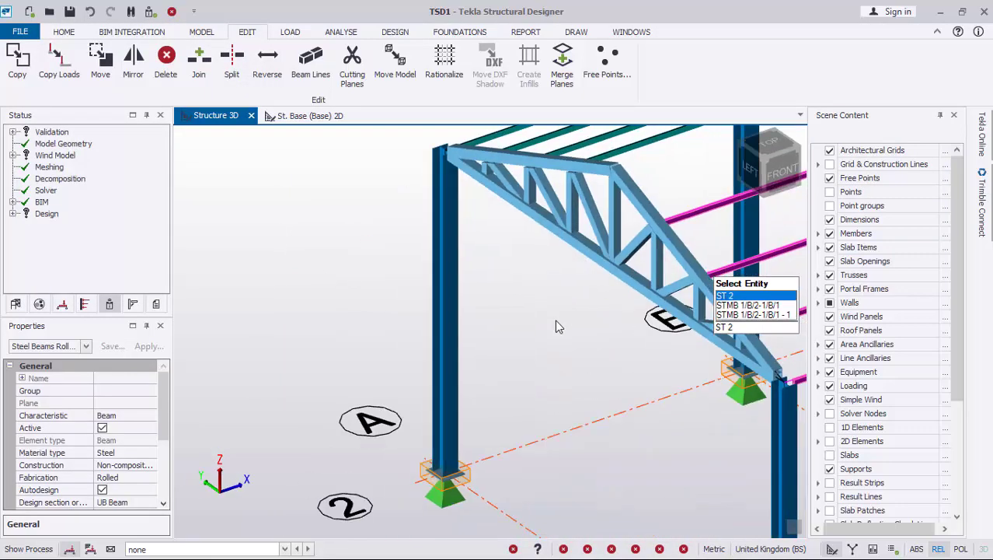
scroll(555, 326, down, 5)
scroll(506, 342, down, 3)
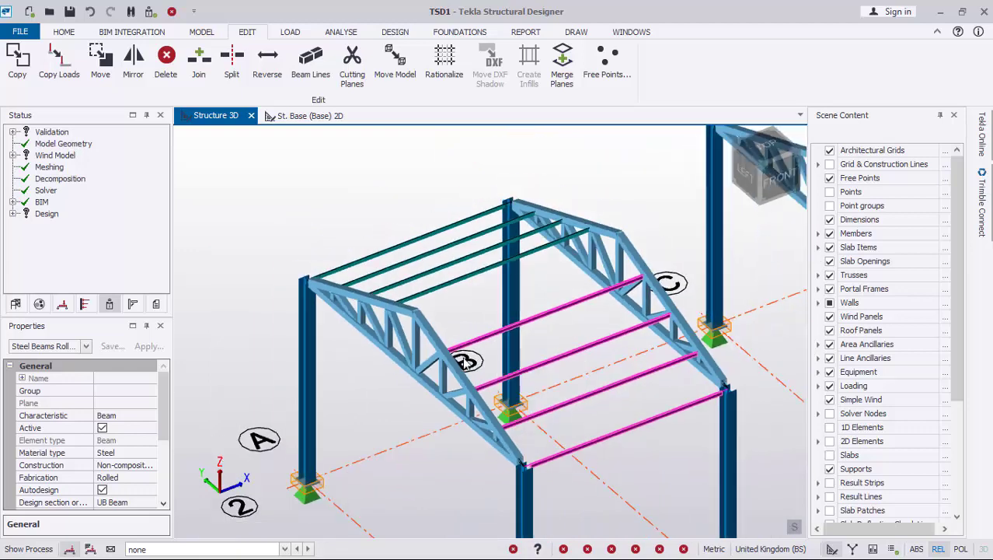
mouse_move(525, 408)
right_down()
mouse_move(536, 385)
mouse_move(521, 395)
right_up()
scroll(653, 340, up, 2)
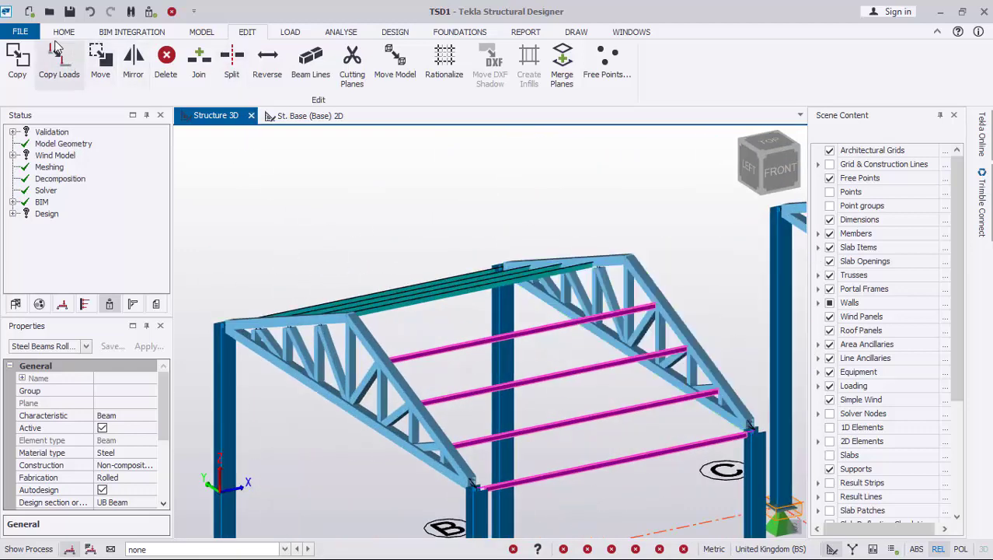
click(199, 33)
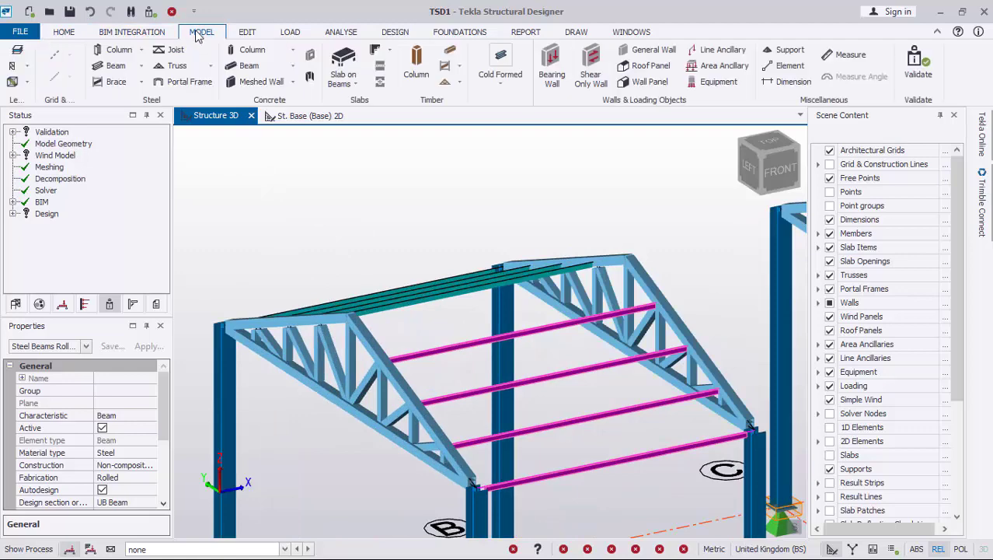
click(114, 66)
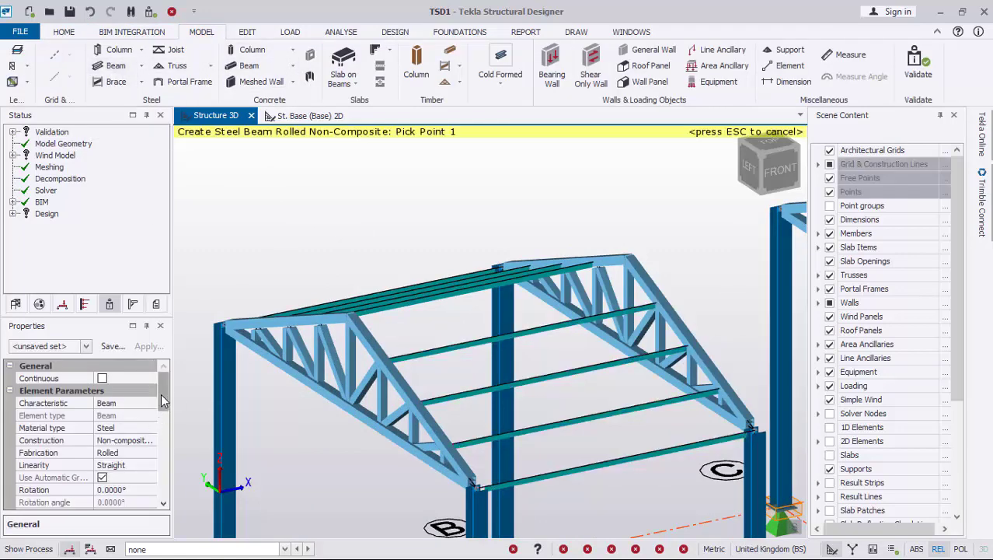
scroll(161, 393, down, 3)
scroll(505, 268, up, 2)
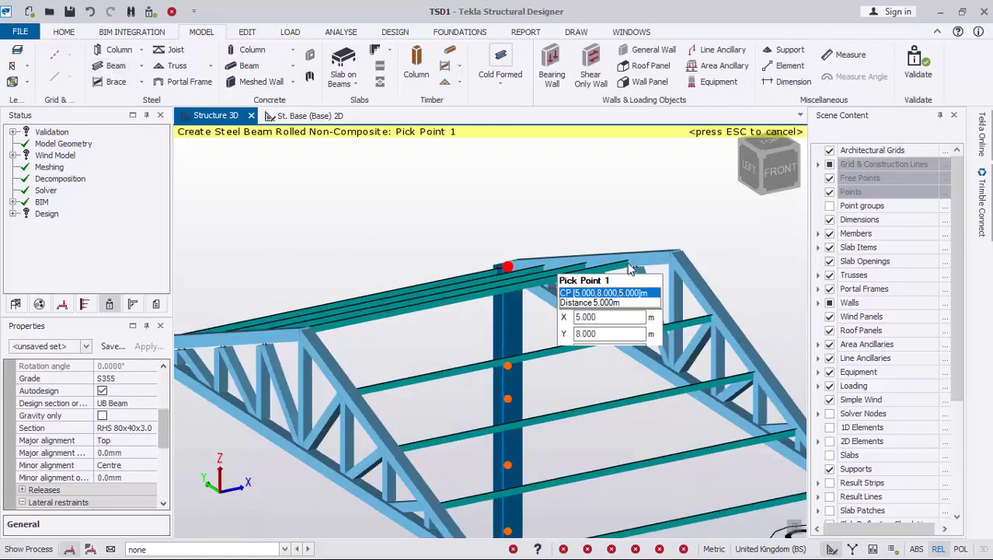
click(673, 257)
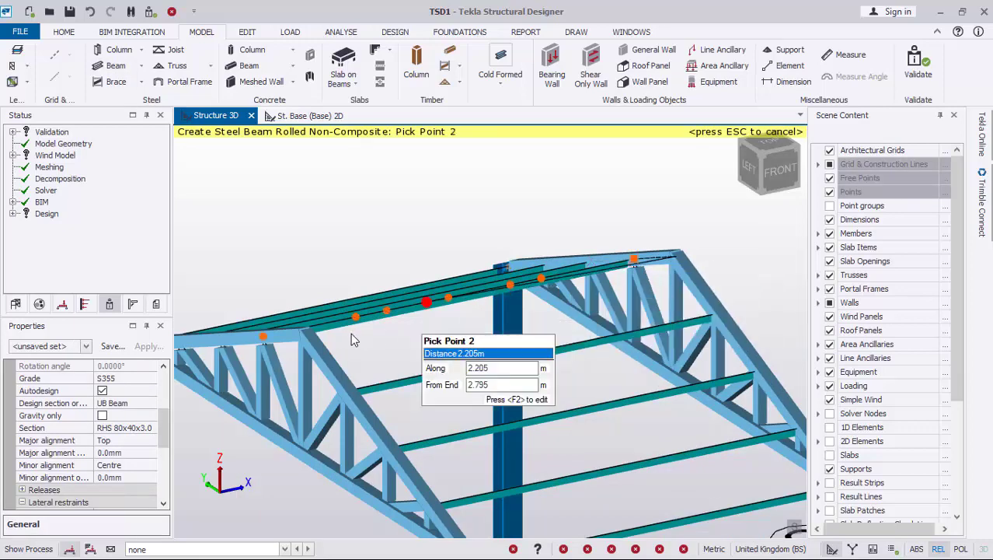
click(311, 336)
scroll(652, 245, up, 2)
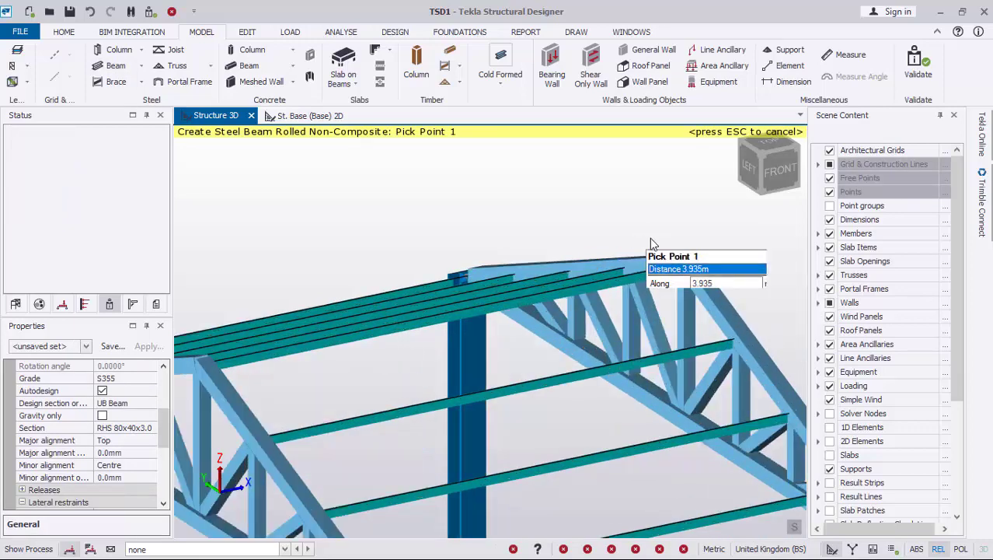
scroll(326, 219, down, 3)
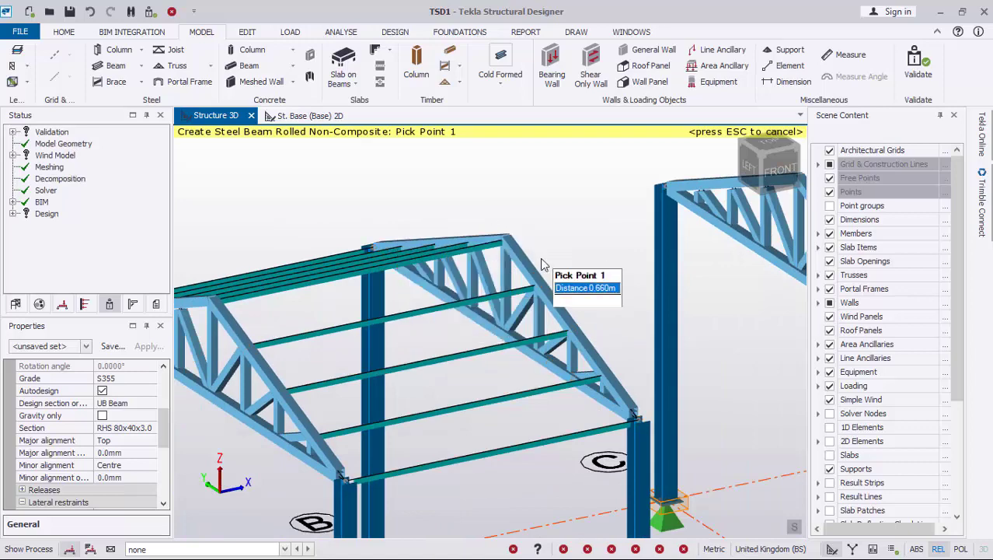
scroll(536, 256, down, 5)
scroll(346, 349, down, 1)
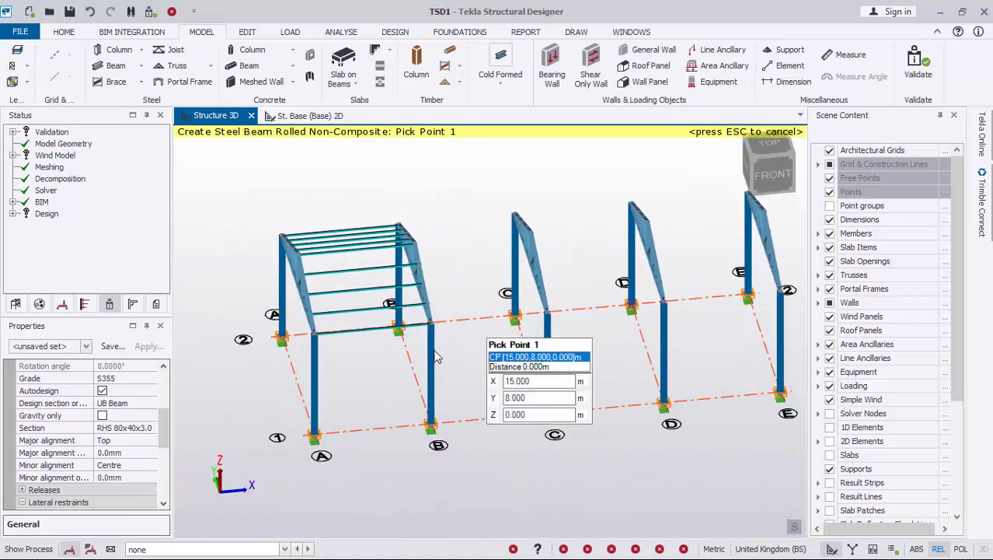
Copy the nine roof beams of bay A–B into bays B–C, C–D and D–E, using column top A/1 as reference node.
scroll(432, 342, up, 2)
right_drag(381, 328, 370, 243)
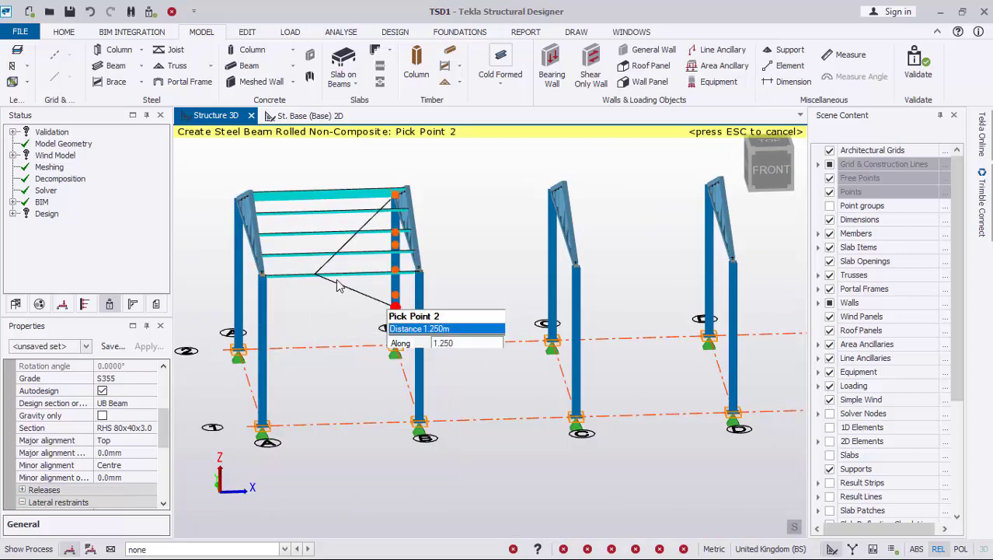
key(Escape)
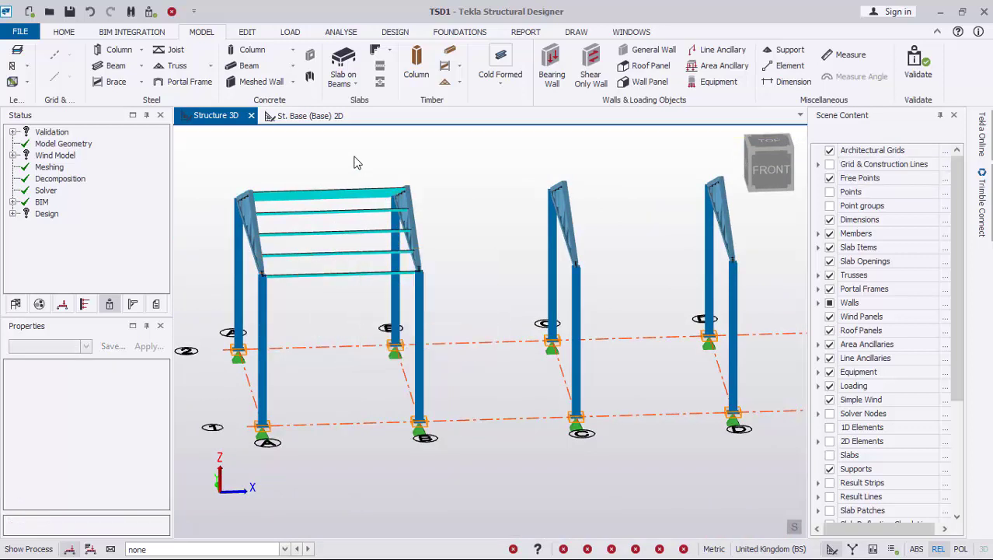
drag(326, 282, 311, 305)
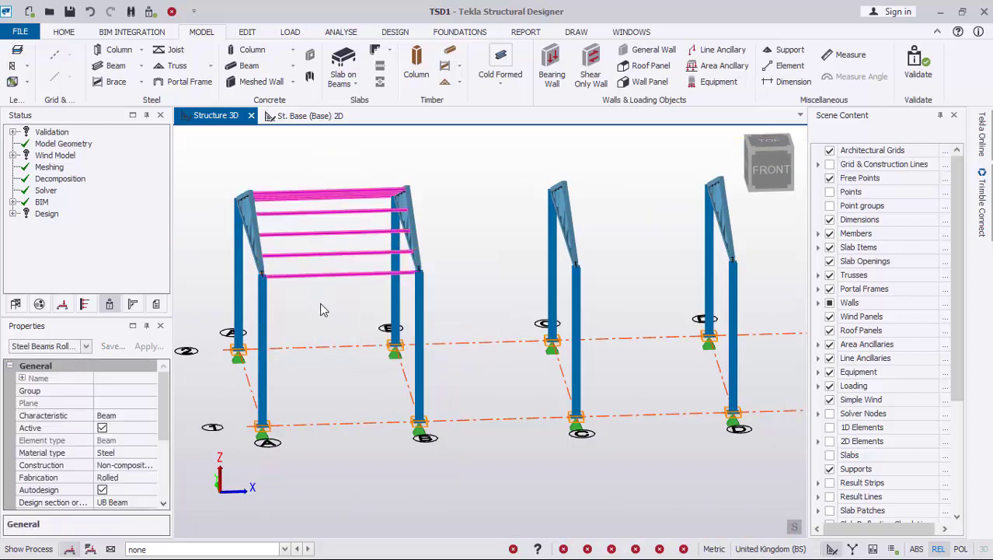
right_click(330, 309)
click(361, 349)
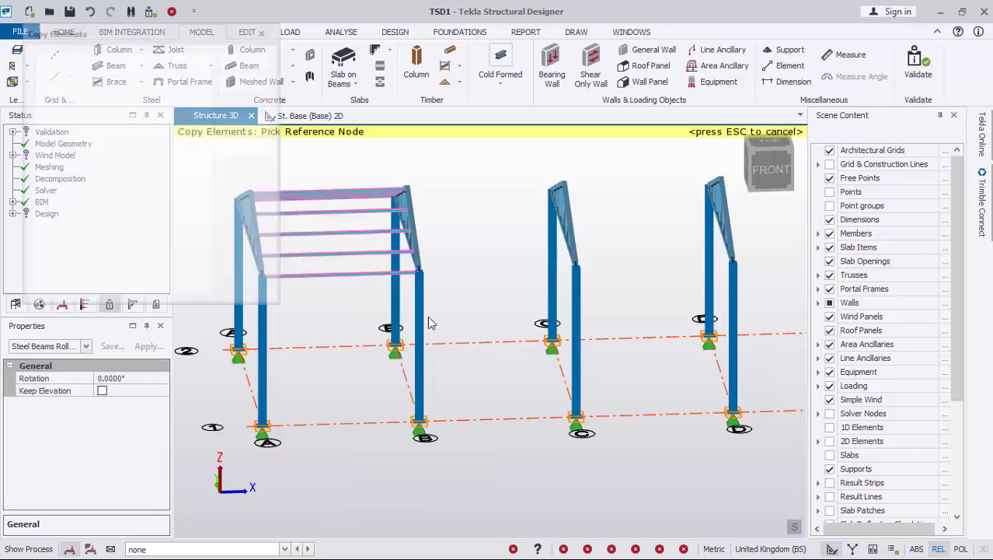
scroll(454, 251, down, 3)
scroll(416, 284, up, 3)
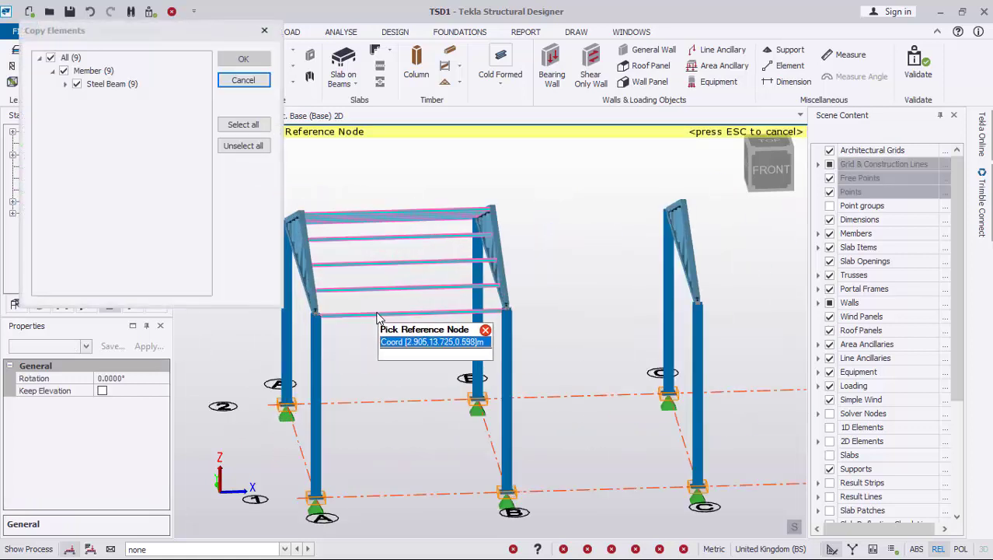
click(316, 315)
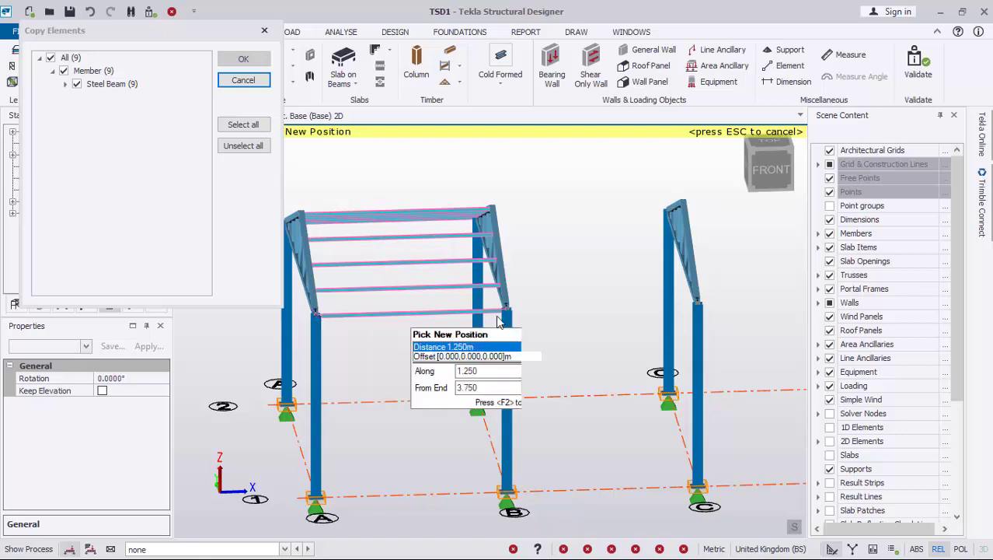
scroll(426, 289, down, 3)
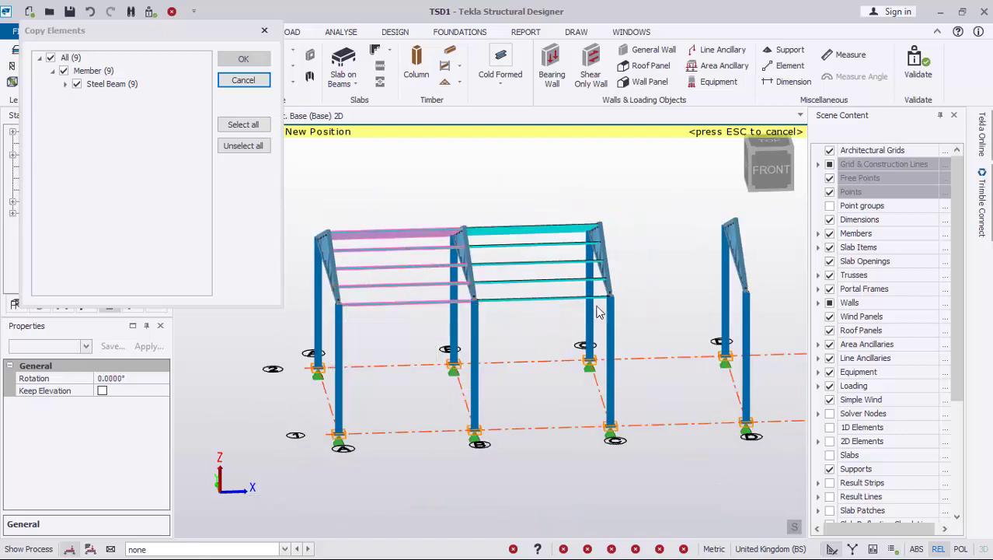
click(611, 296)
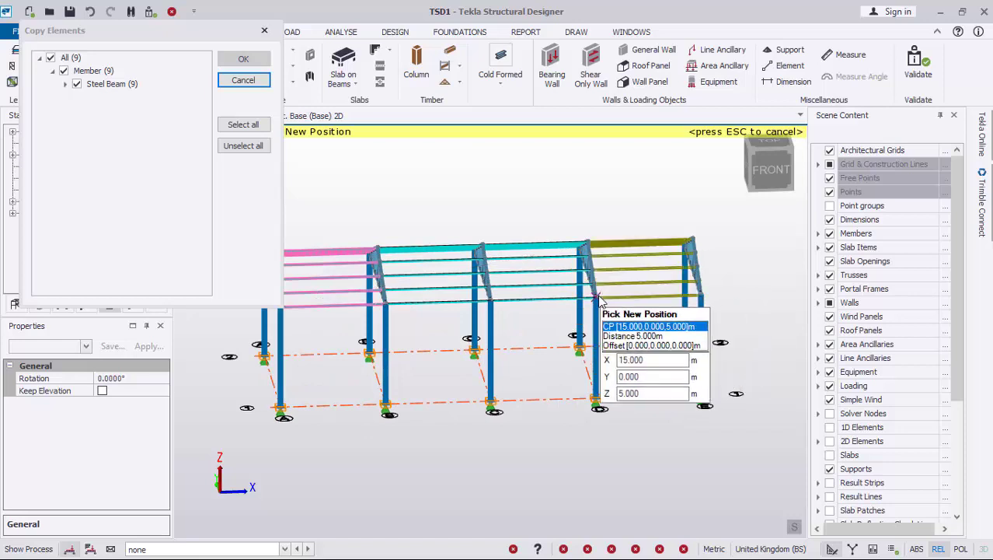
click(657, 259)
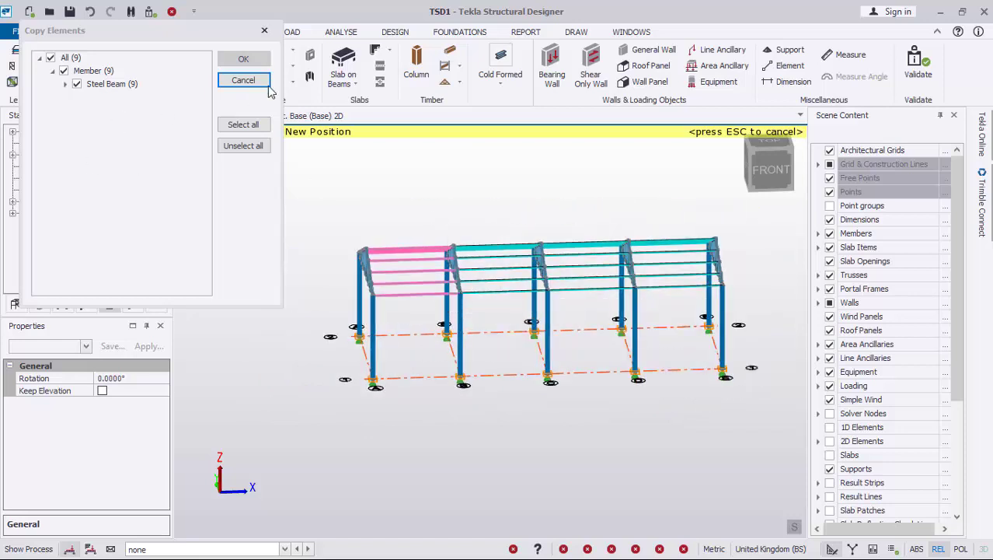
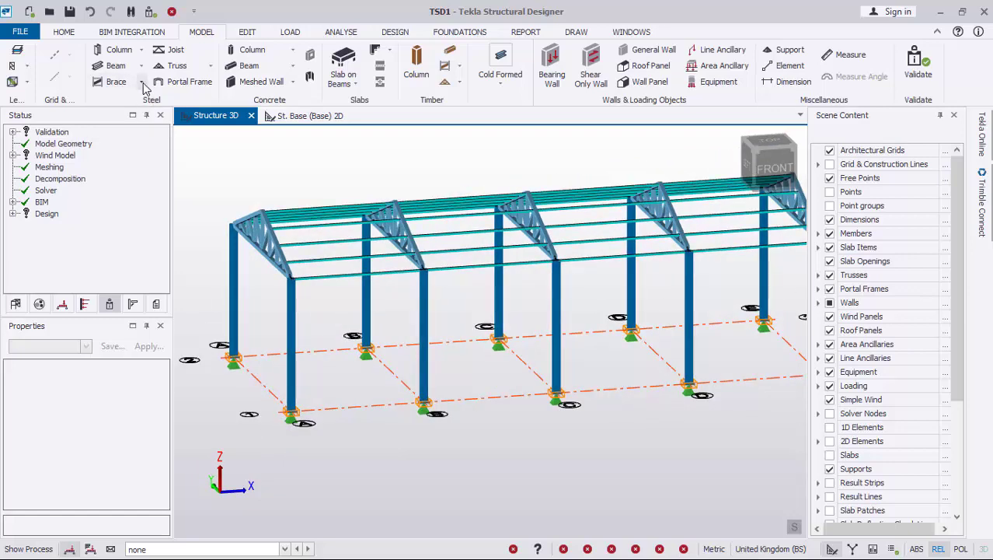
Add a steel X brace on grid line 1 between the bases and tops of columns A and B.
click(126, 118)
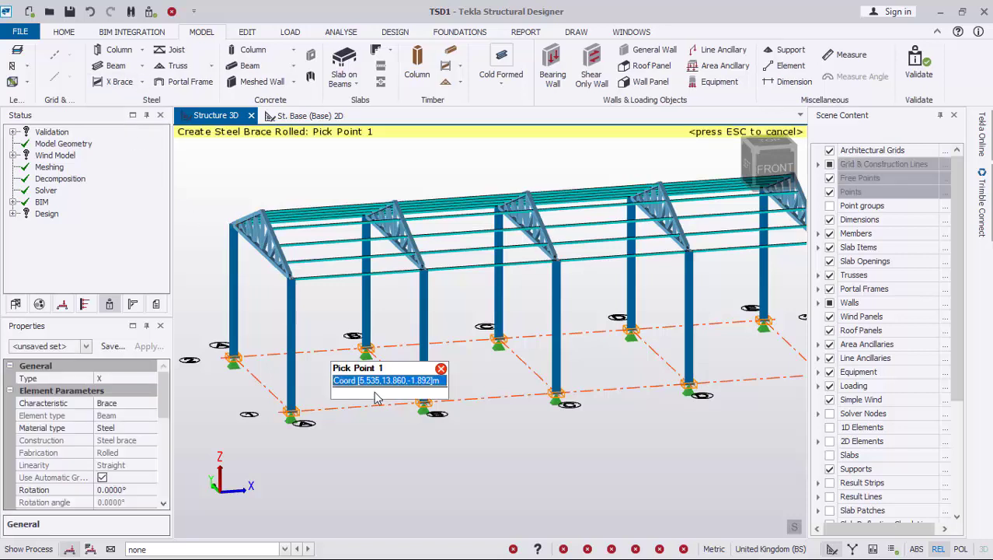
scroll(311, 412, up, 3)
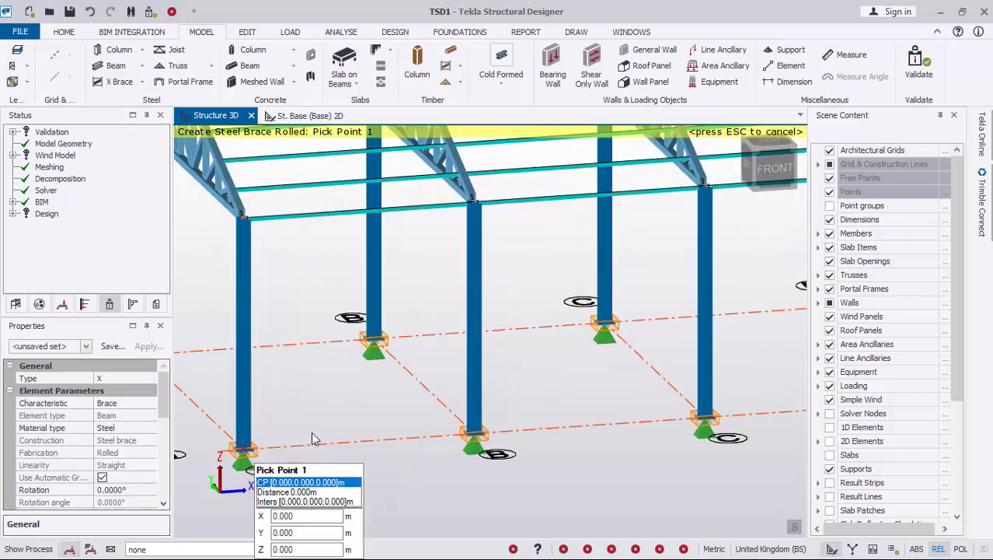
click(244, 449)
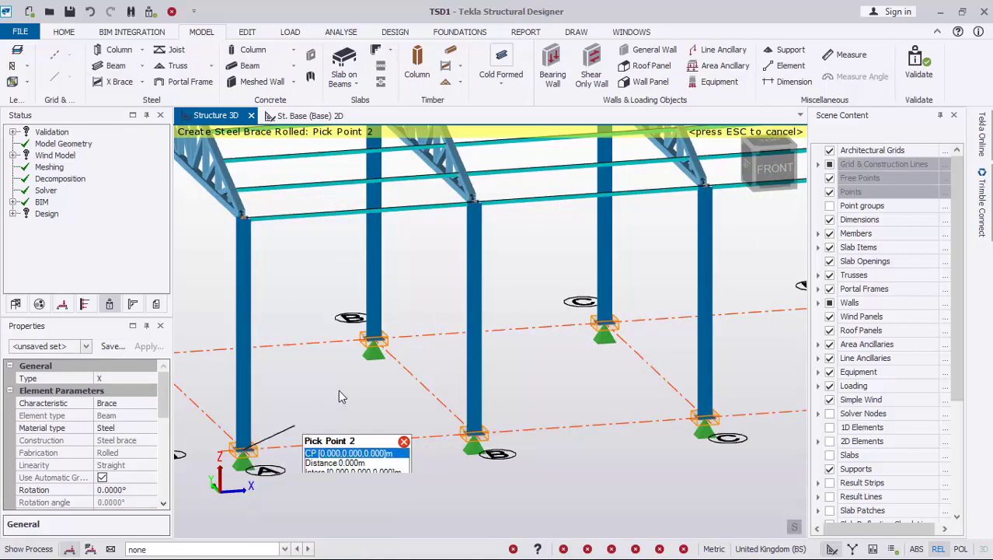
click(473, 432)
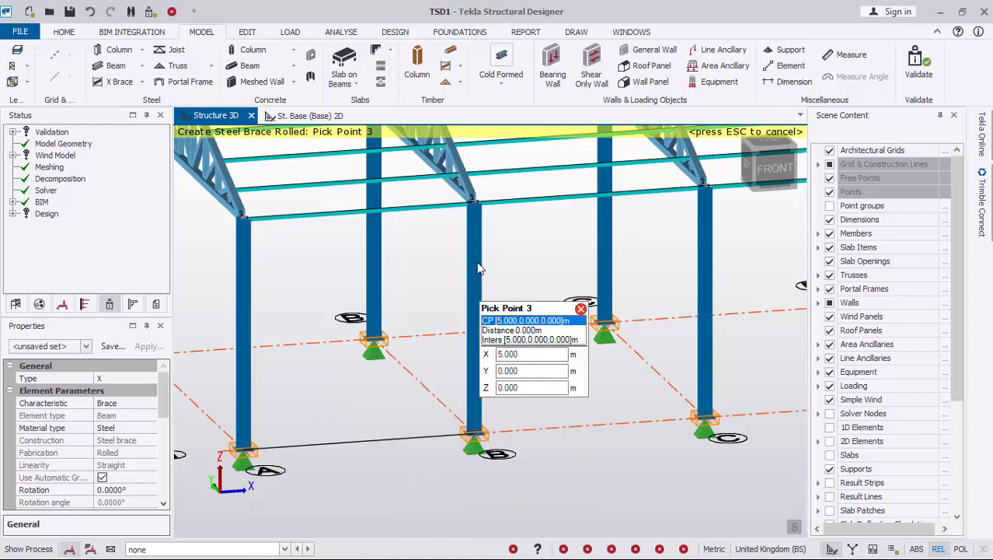
click(472, 200)
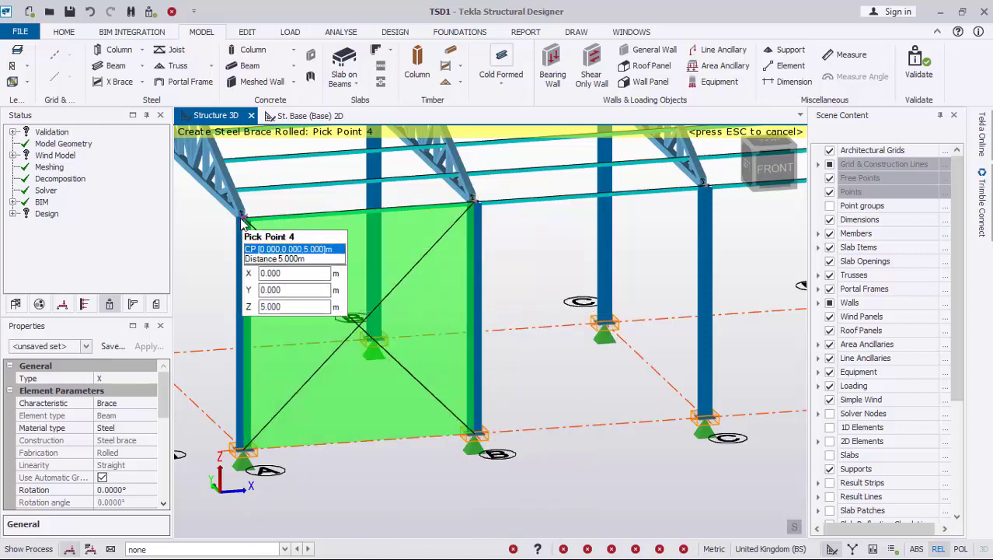
click(457, 322)
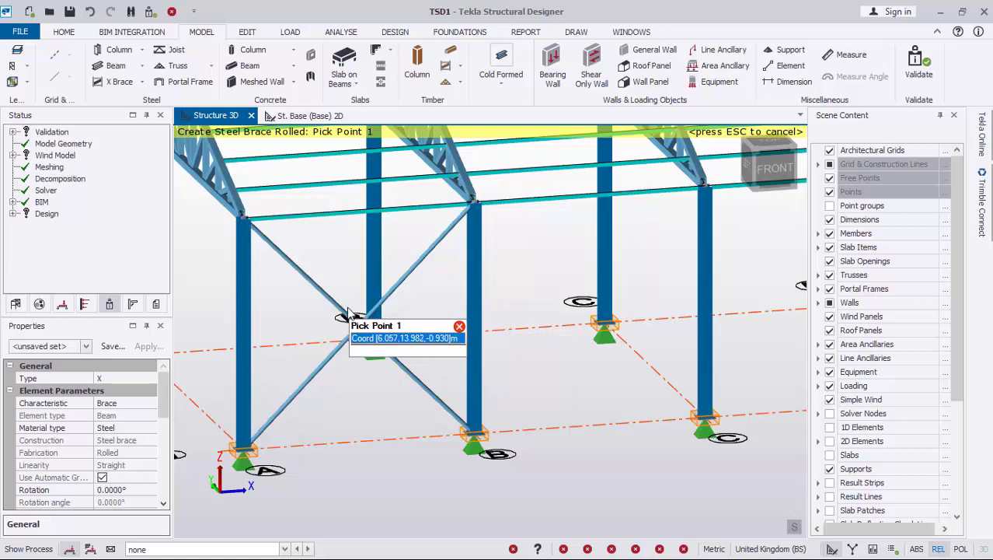
Add a steel X brace on grid line 2 between columns A and B, from bases to column tops, ending brace creation.
scroll(451, 250, down, 3)
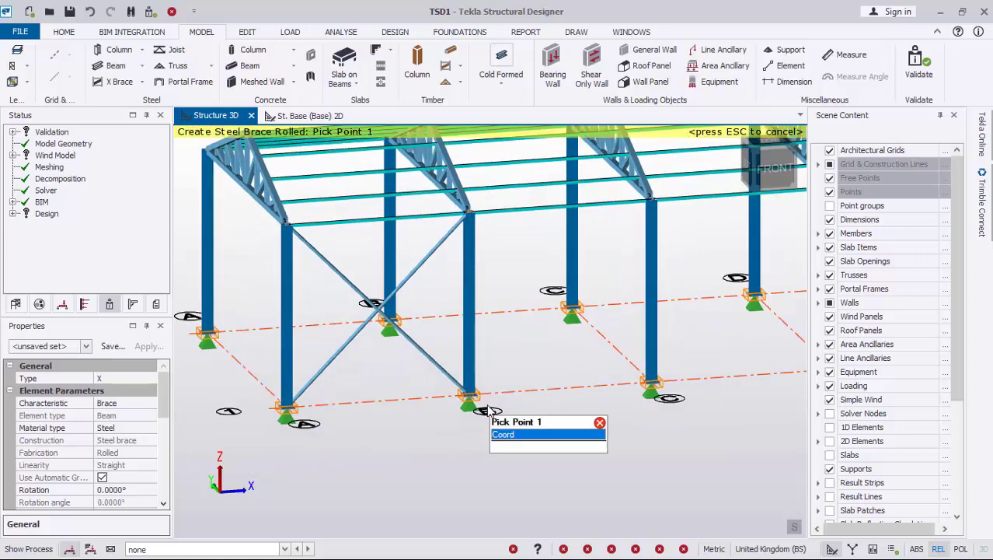
right_drag(260, 291, 621, 303)
scroll(588, 423, up, 2)
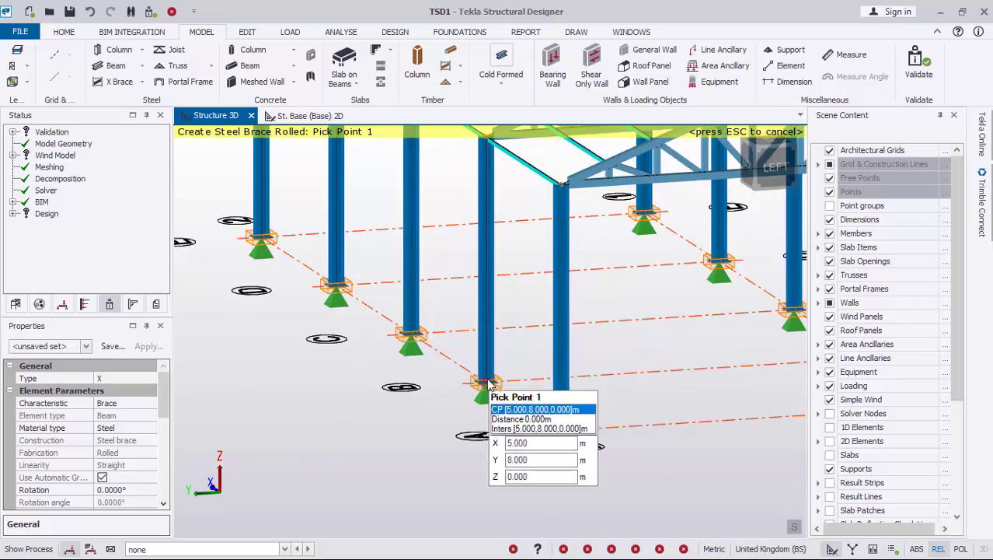
click(490, 385)
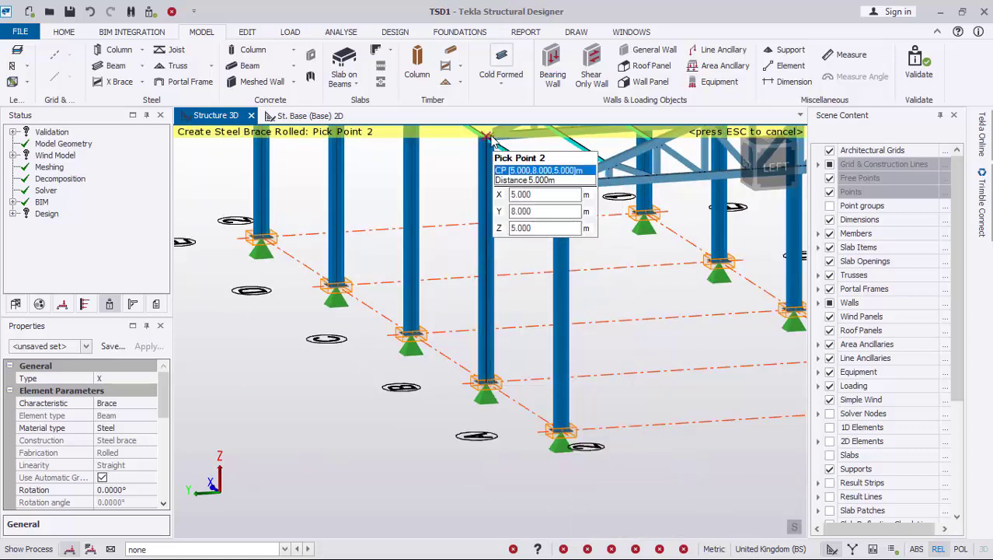
click(505, 197)
click(562, 184)
click(483, 386)
scroll(483, 386, down, 3)
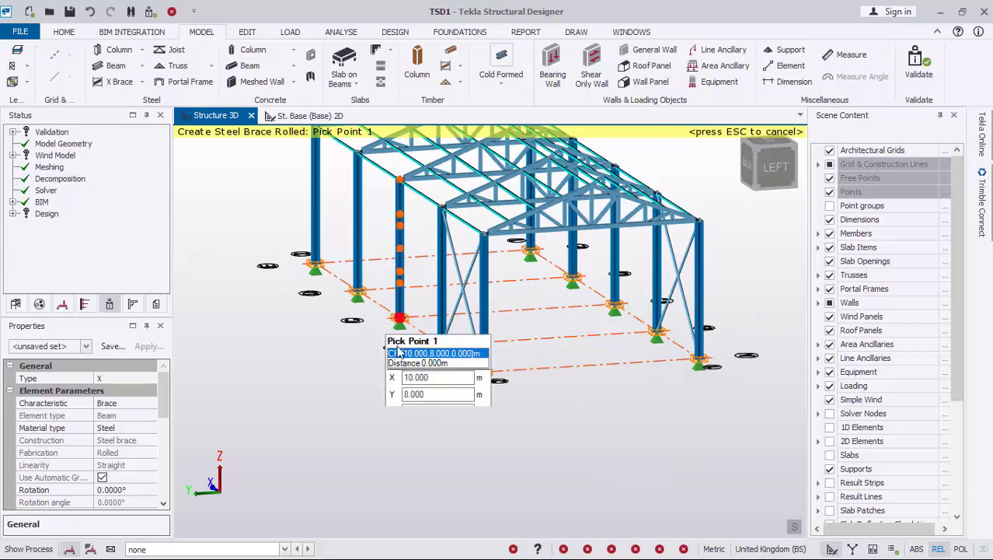
key(Escape)
Copy both wall X-brace pairs of bay A–B into bays B–C and D–E, using column base A/1 as reference node.
scroll(463, 319, down, 1)
right_drag(565, 333, 286, 241)
scroll(309, 219, up, 2)
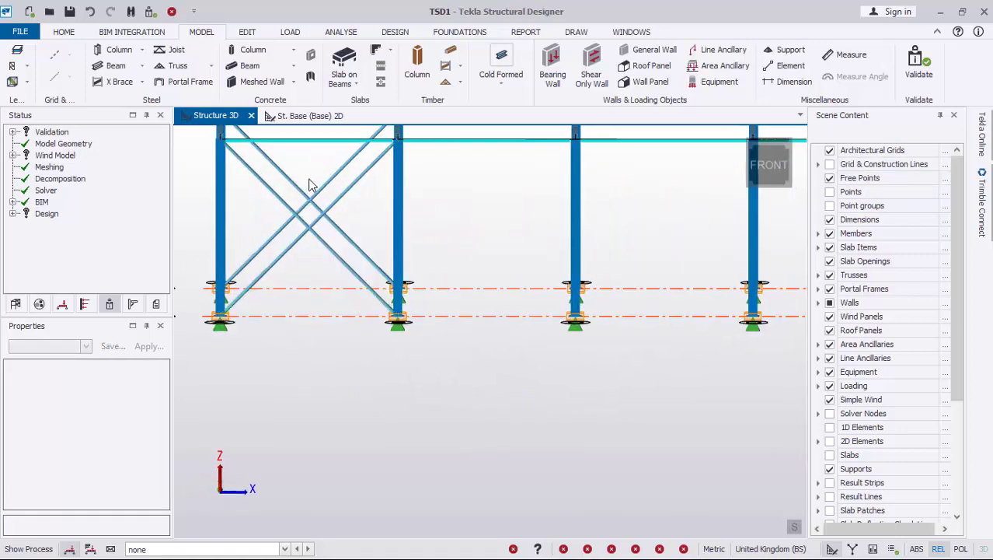
click(279, 260)
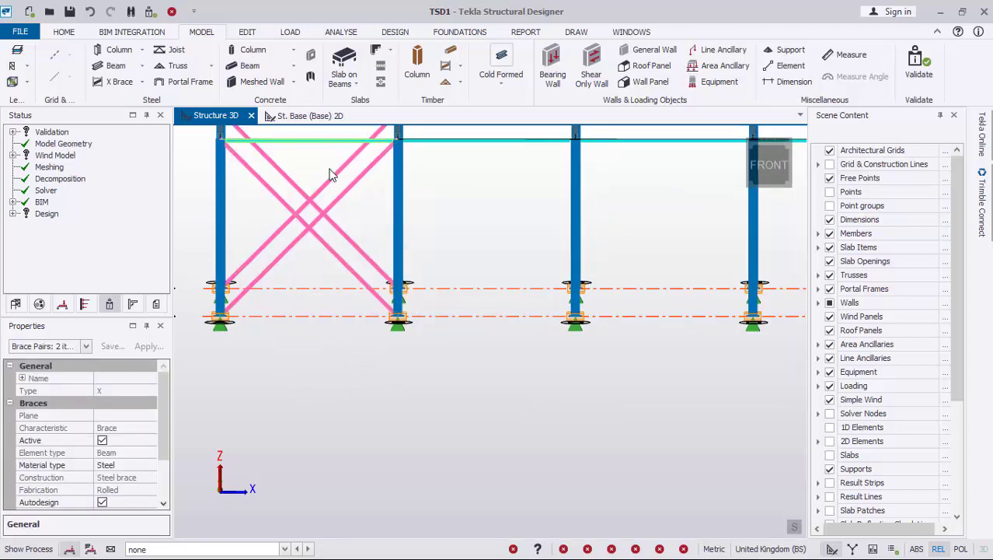
right_click(320, 329)
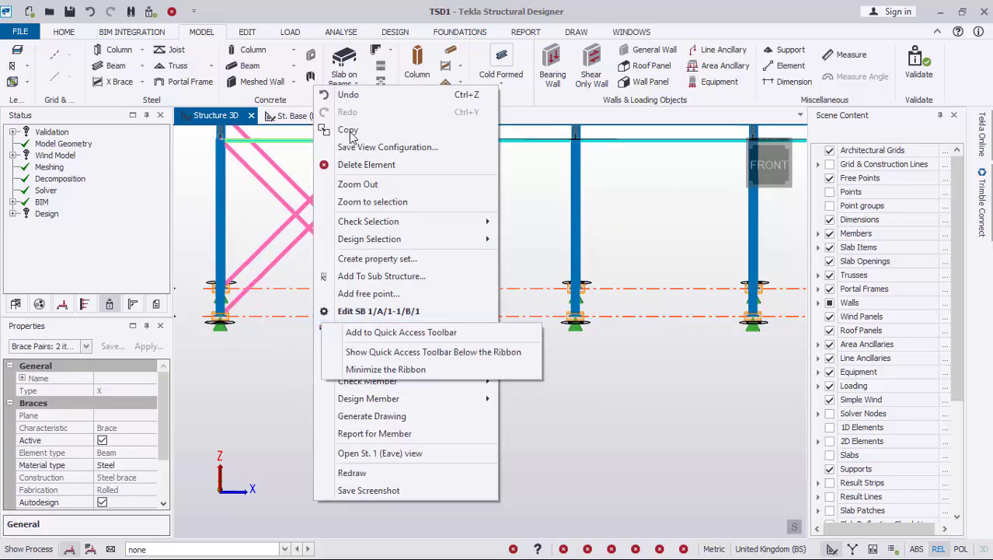
click(351, 130)
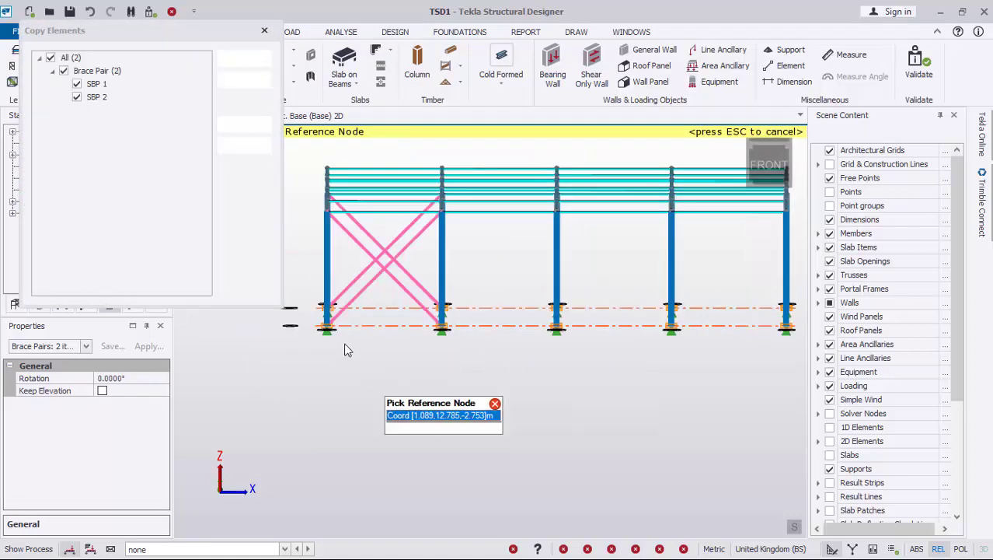
scroll(347, 350, up, 2)
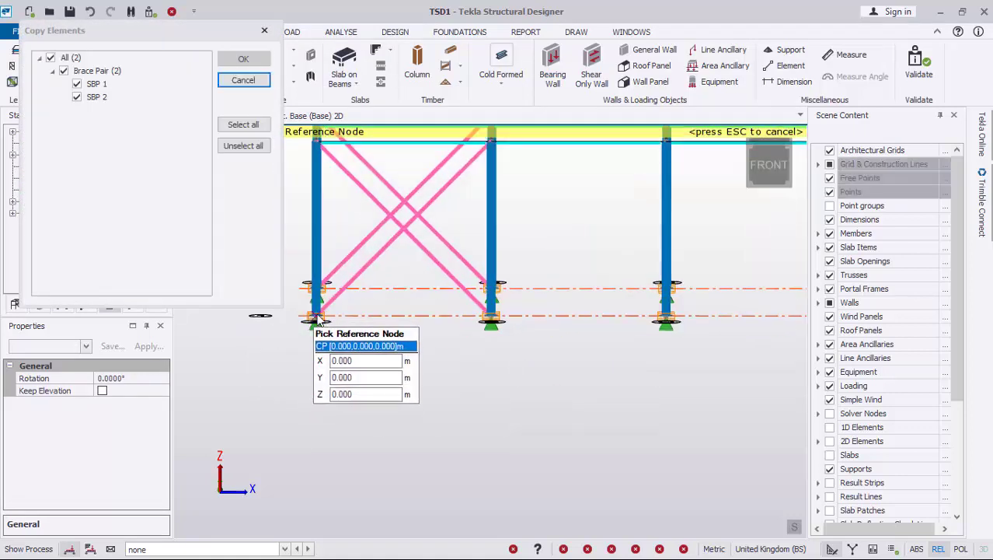
click(314, 321)
scroll(309, 356, down, 1)
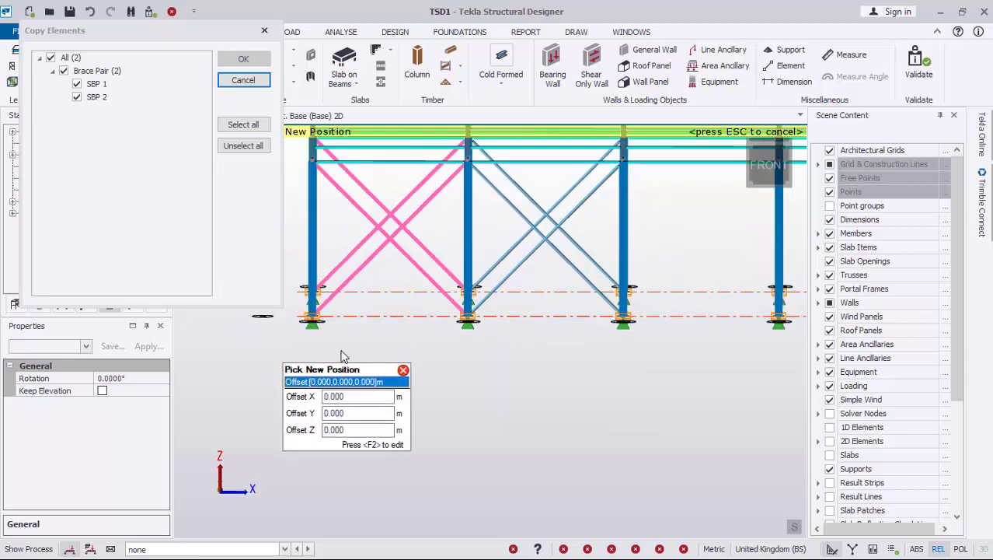
scroll(466, 300, down, 1)
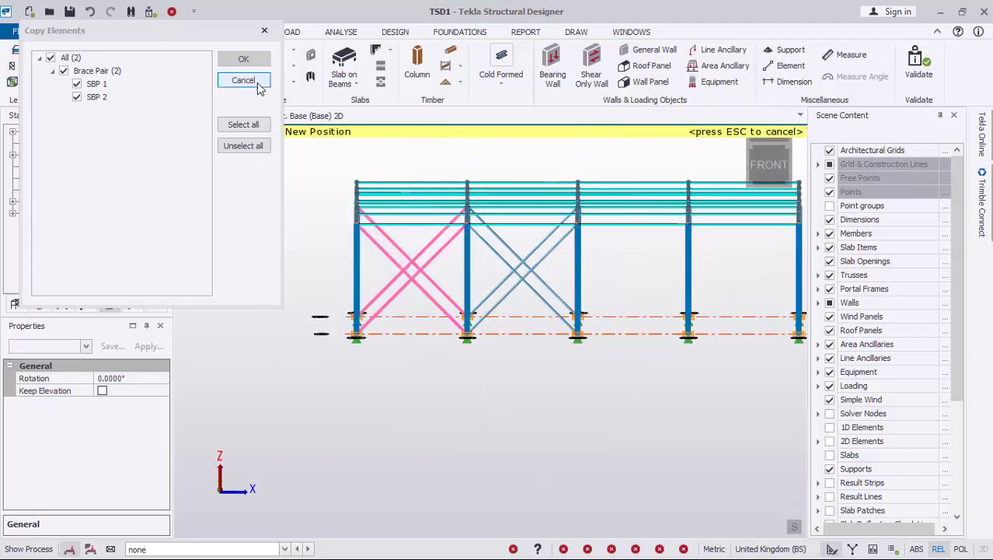
scroll(687, 359, down, 1)
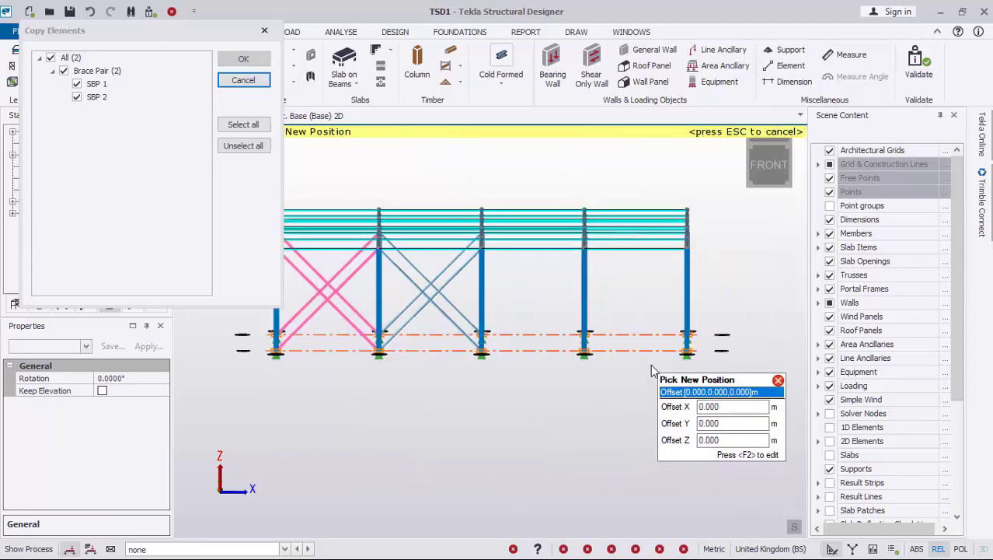
click(598, 353)
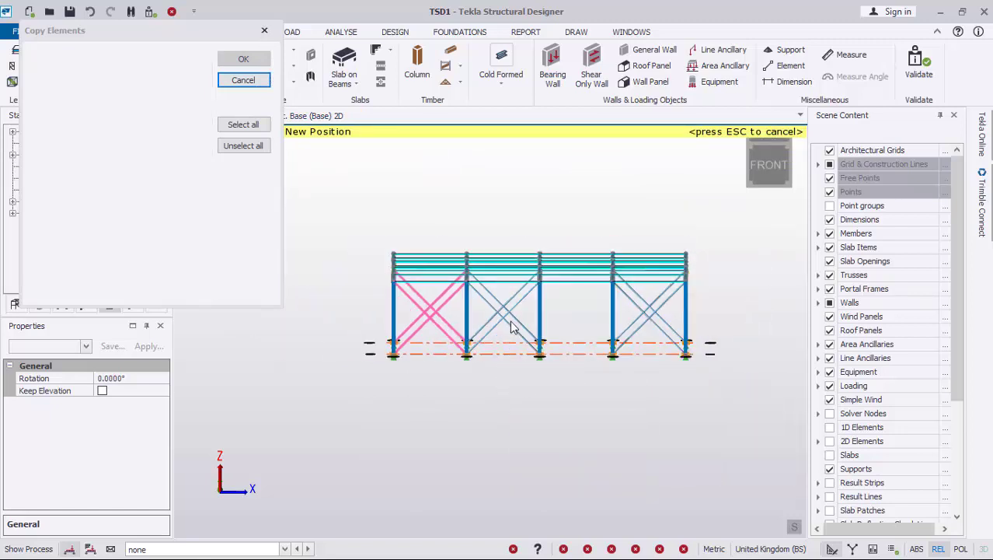
Delete the two X-brace pairs in bay B–C.
drag(508, 266, 490, 333)
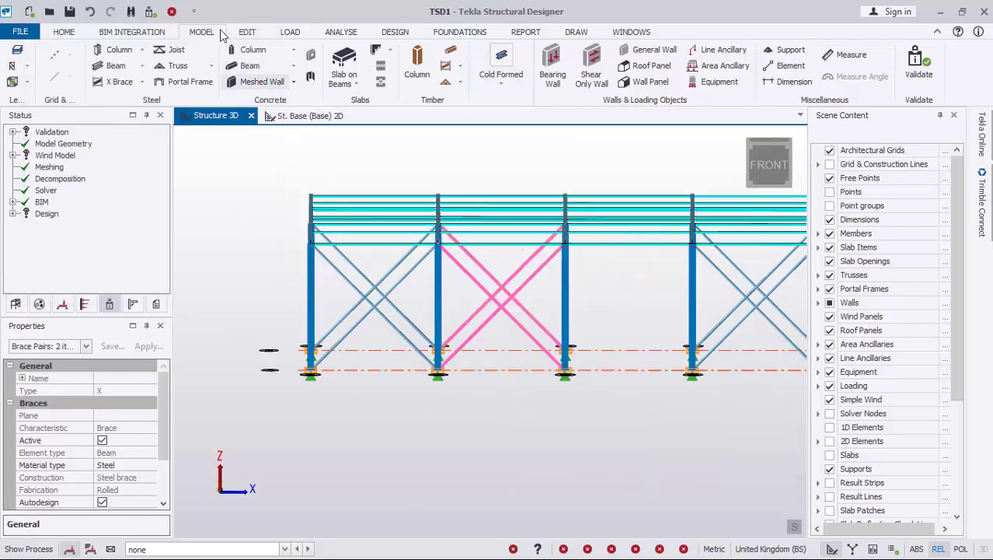
click(172, 12)
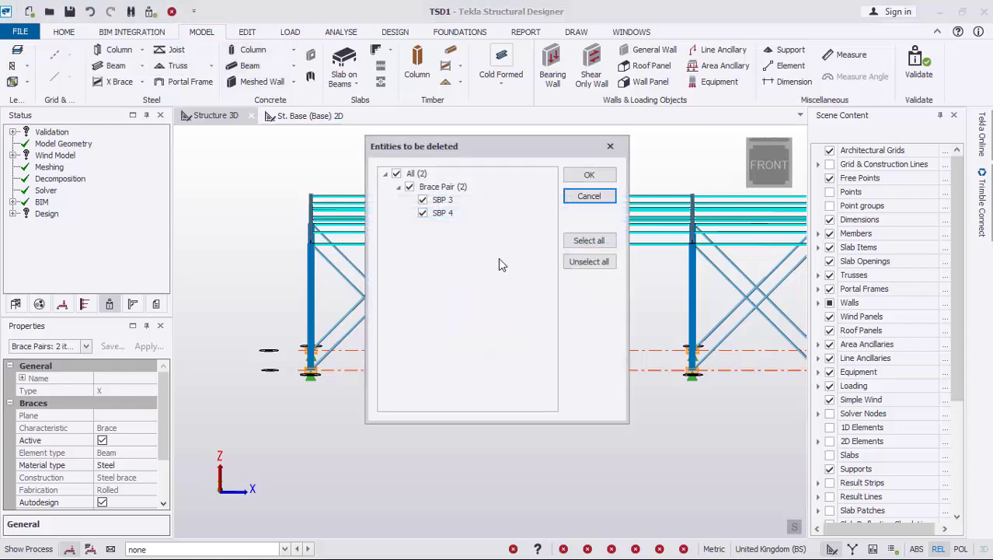
click(590, 175)
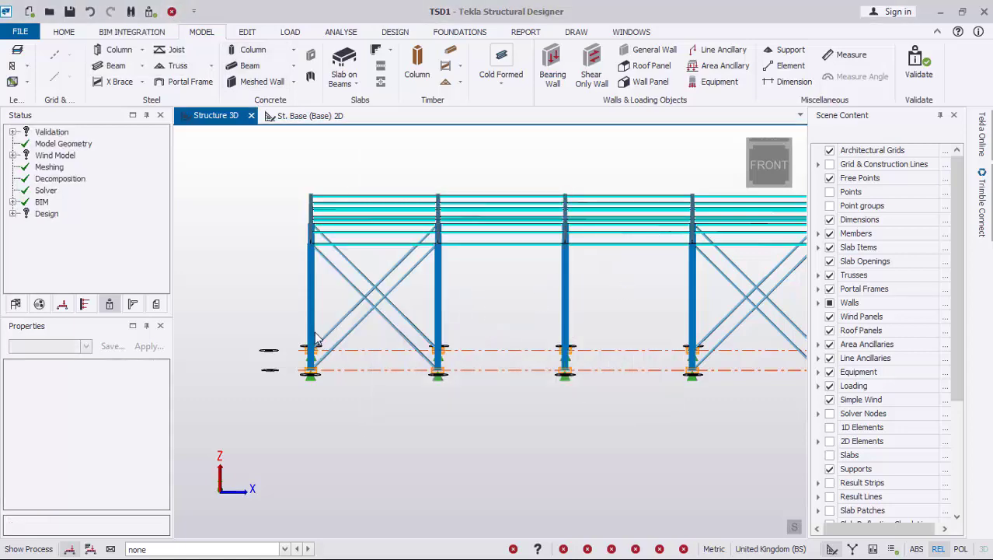
right_drag(304, 295, 411, 370)
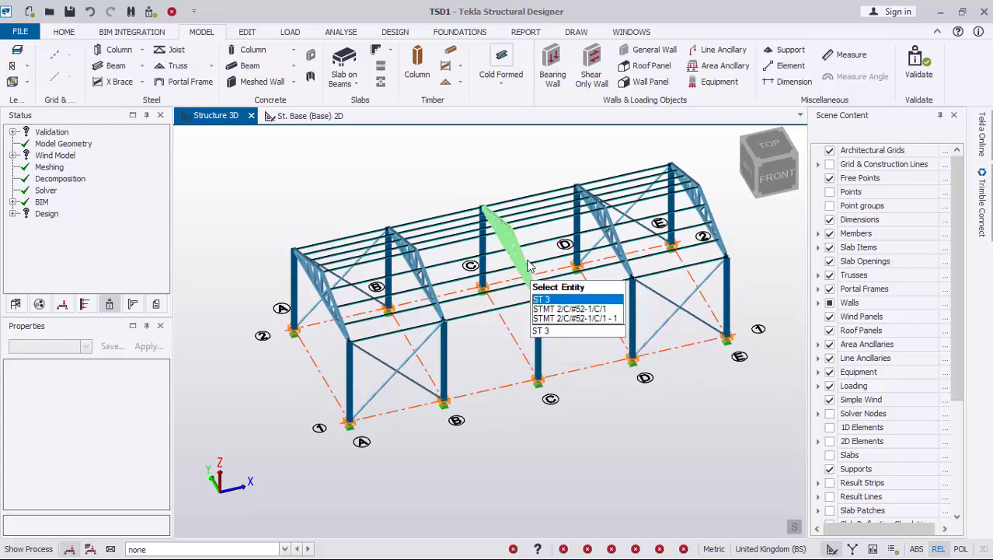
scroll(528, 264, up, 1)
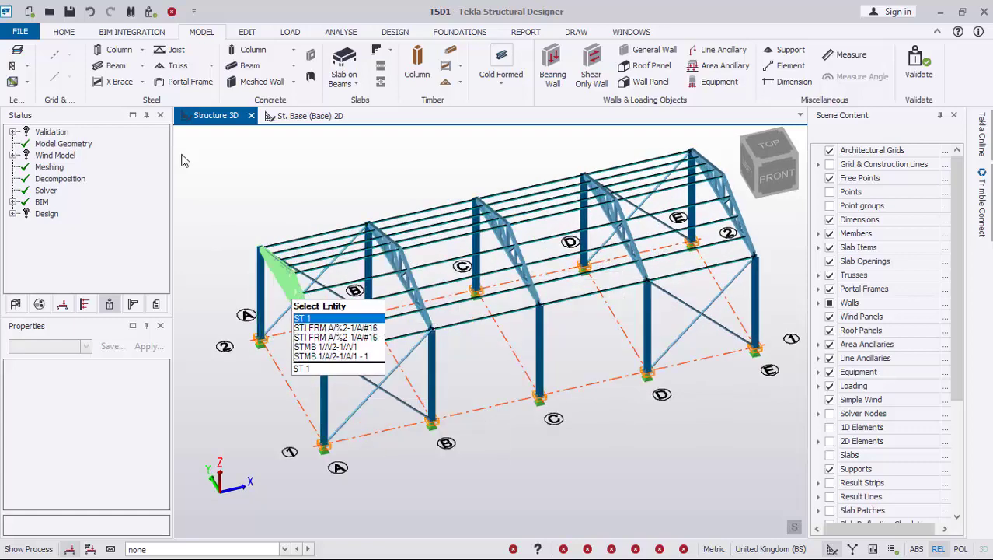
click(115, 84)
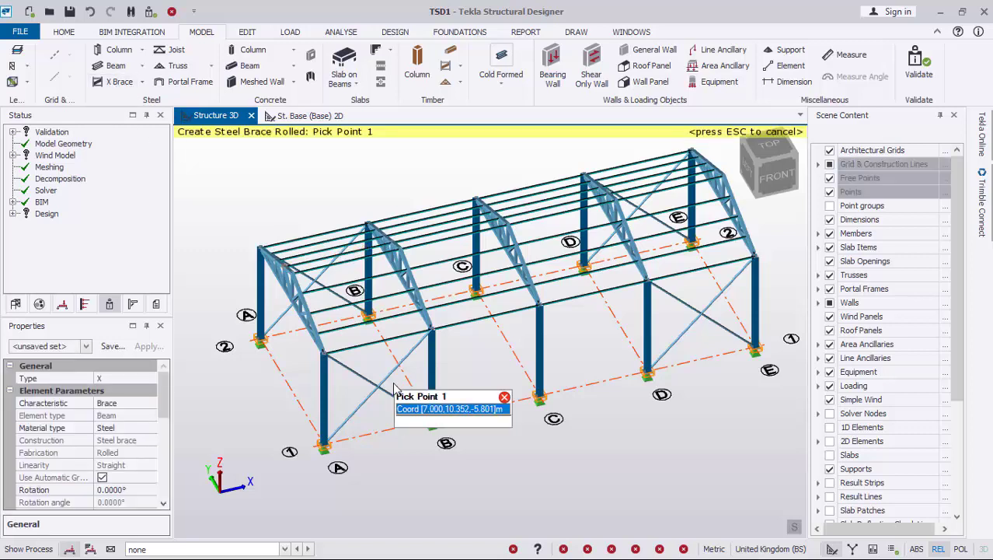
scroll(305, 290, up, 3)
click(416, 327)
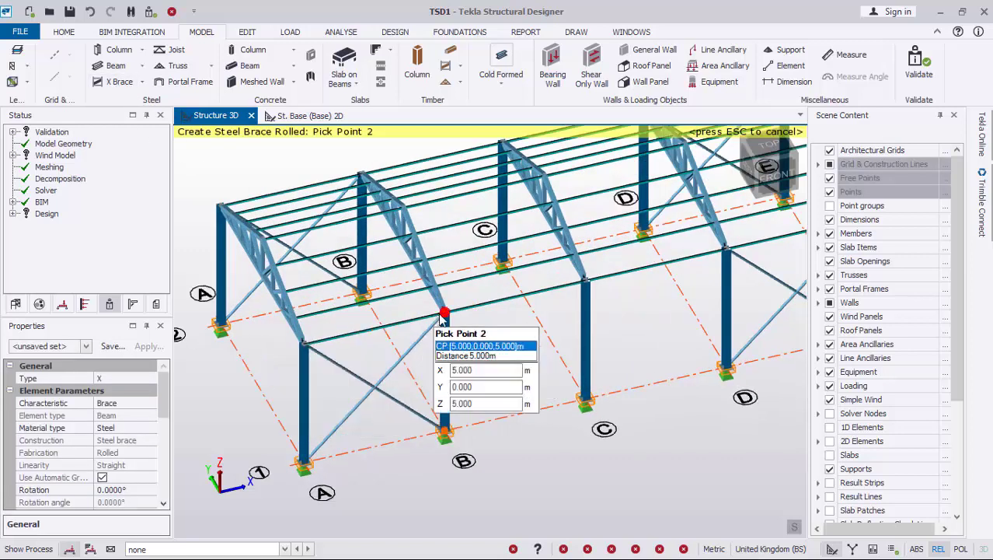
click(445, 311)
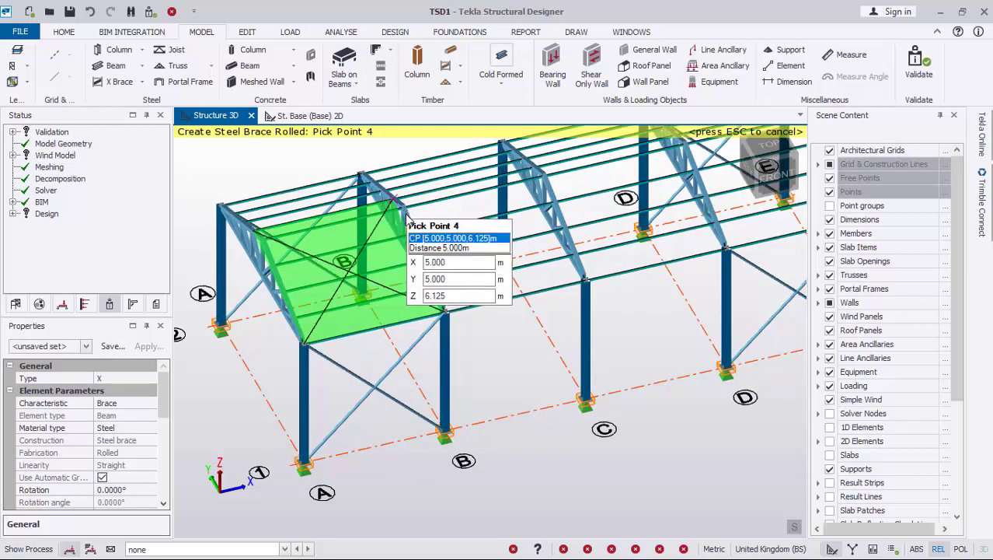
scroll(405, 233, up, 5)
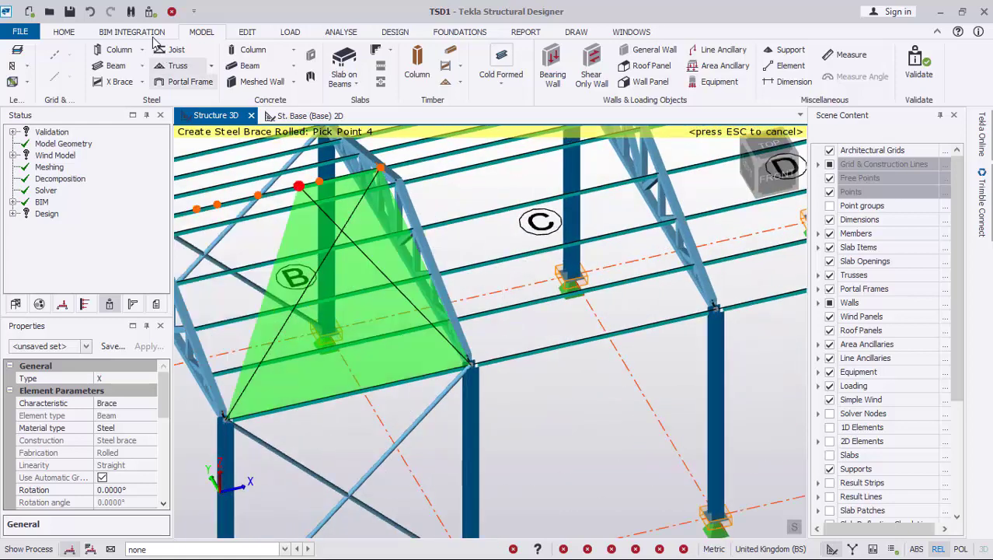
click(92, 14)
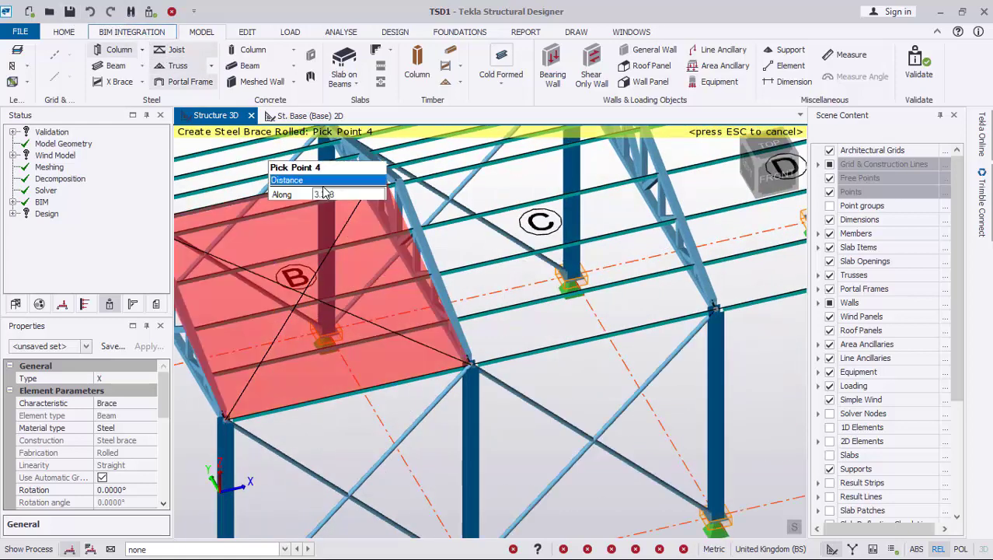
scroll(455, 391, down, 5)
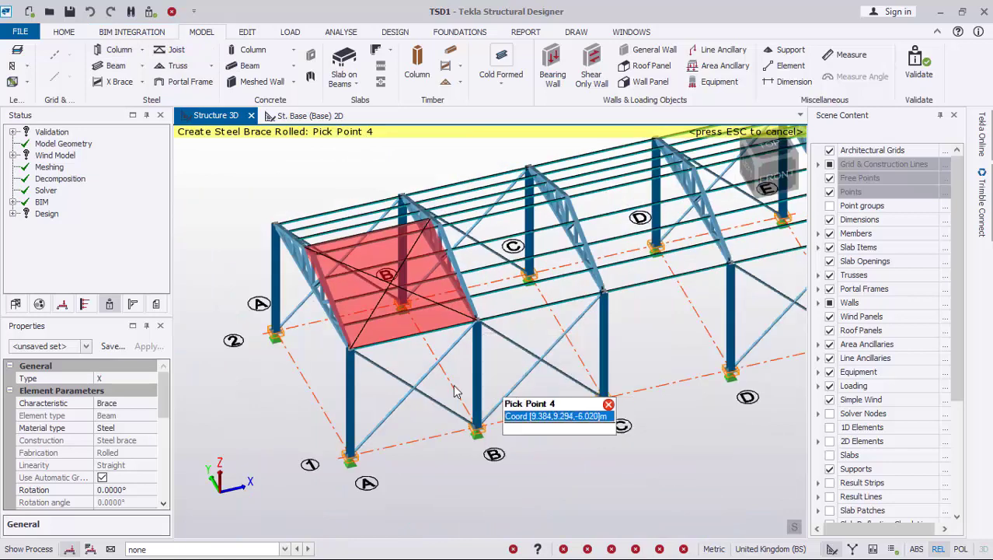
right_drag(424, 375, 397, 335)
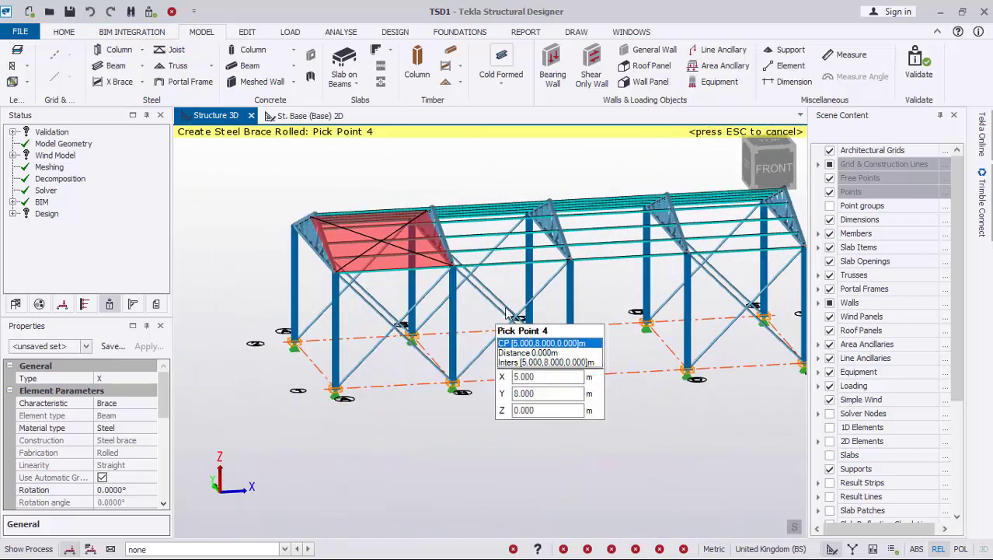
scroll(506, 315, up, 2)
key(Escape)
right_drag(532, 395, 478, 363)
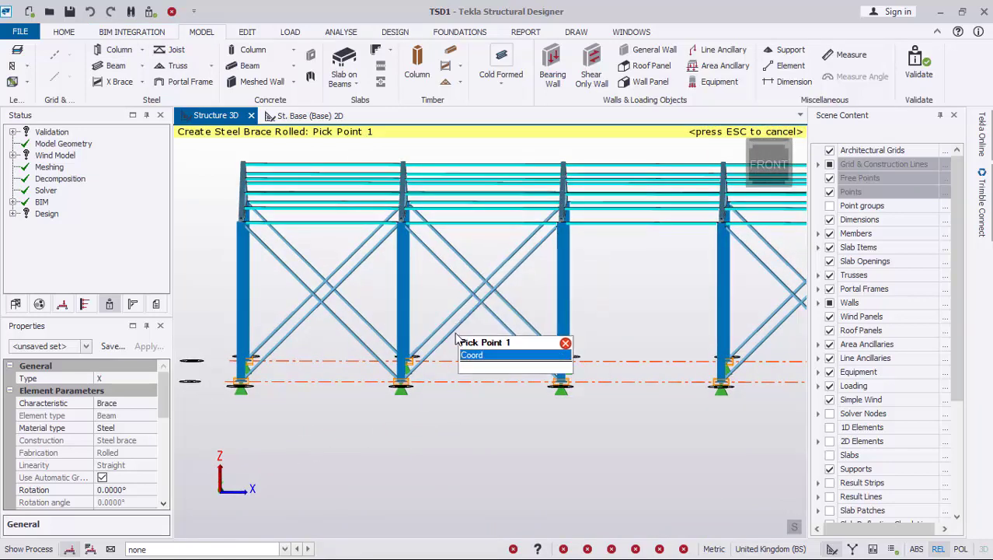
key(Escape)
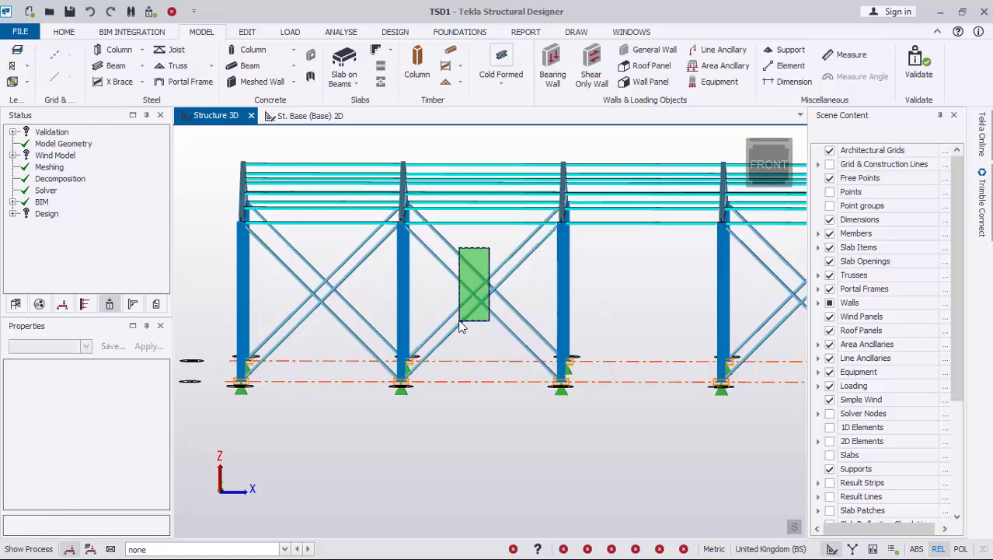
Delete the two restored X-brace pairs between grid lines B and C.
click(460, 327)
click(523, 255)
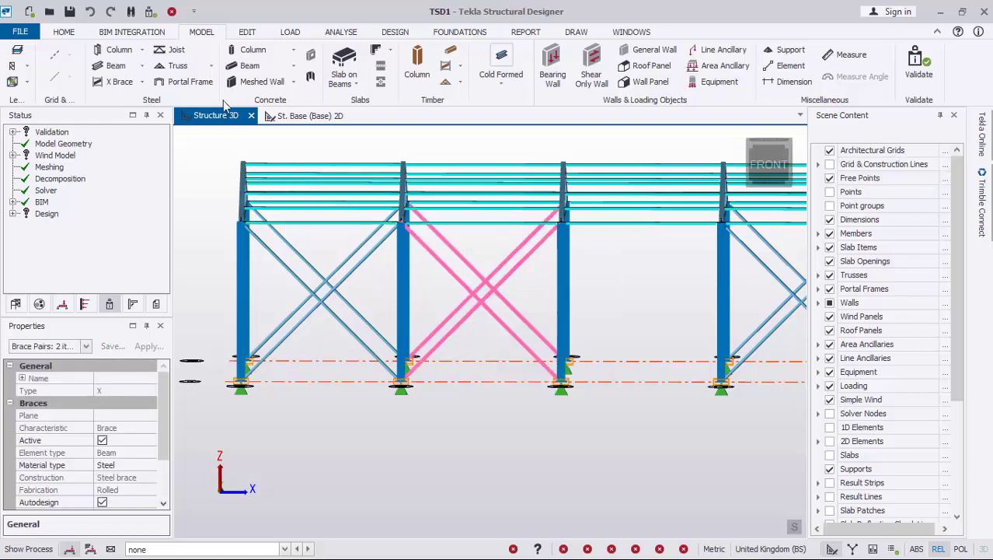
key(Delete)
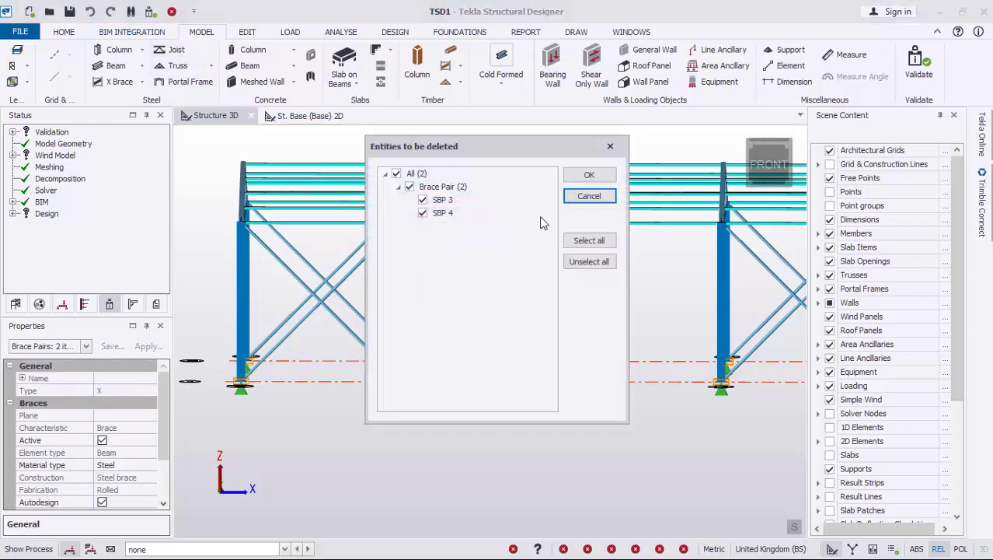
click(589, 178)
Add a steel X brace on the grid line 1 roof slope of bay A–B, between the truss ridge points and column tops.
right_drag(361, 314, 454, 363)
scroll(366, 264, up, 3)
scroll(567, 204, down, 1)
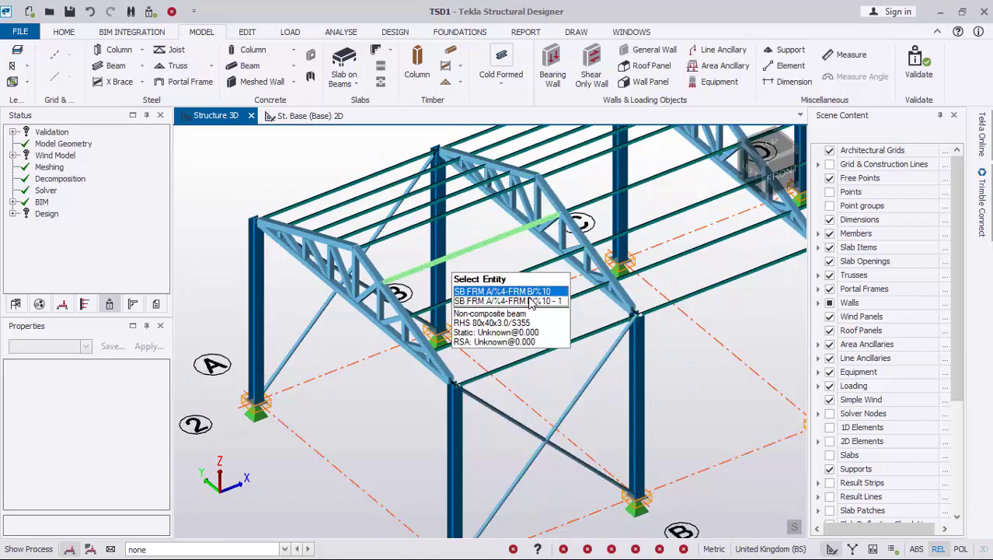
right_drag(475, 355, 454, 380)
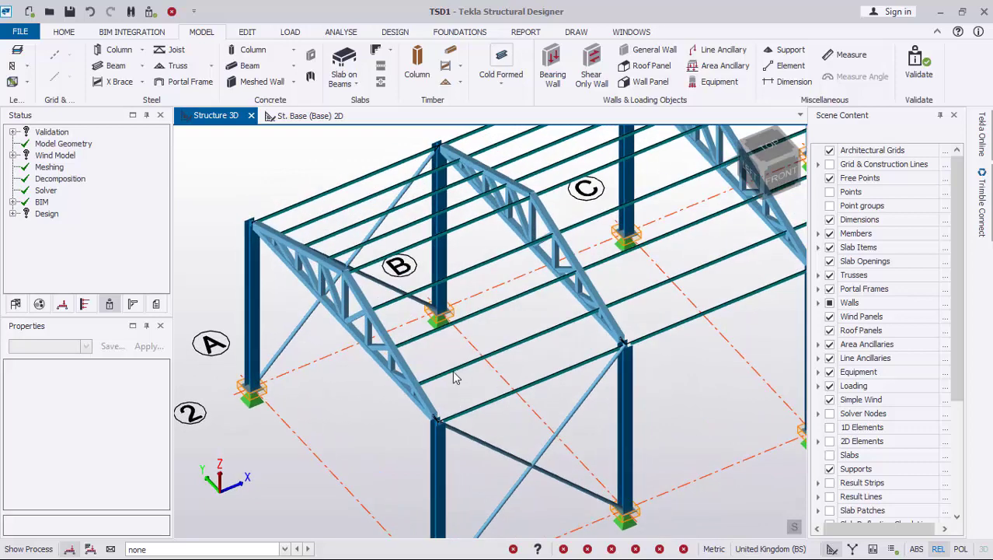
click(114, 84)
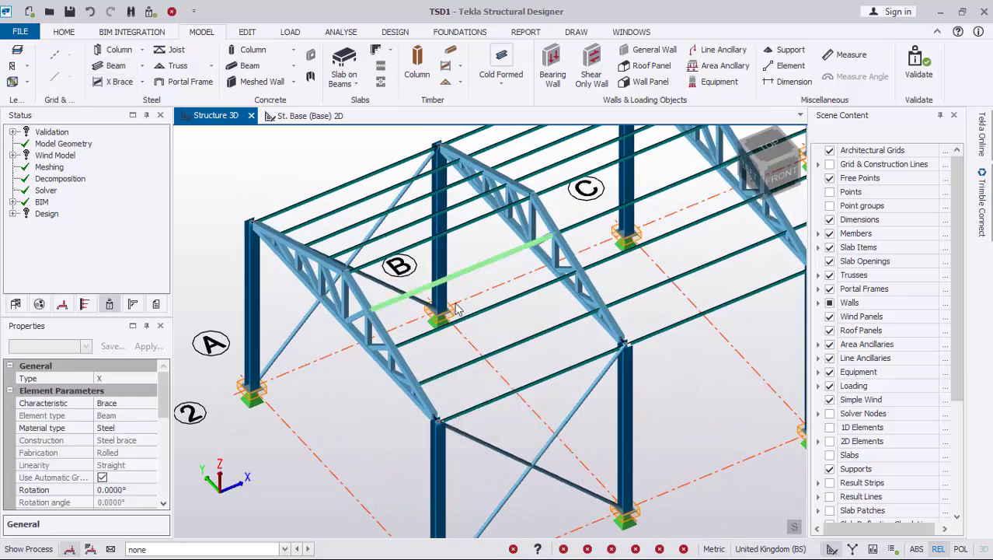
click(532, 194)
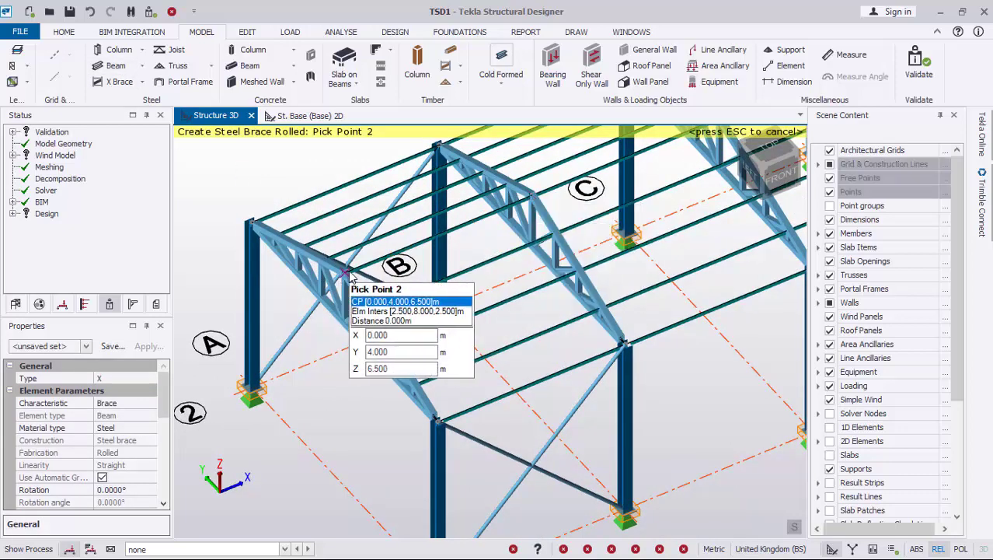
click(347, 273)
click(449, 414)
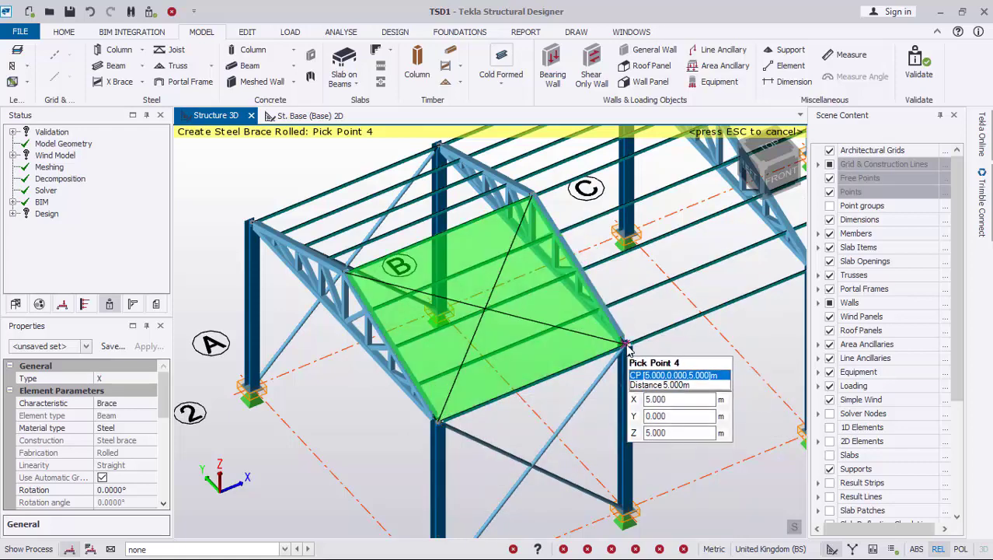
click(626, 344)
Add a steel X brace on the grid line 2 roof slope of bay A–B, from the truss ridge points to the column tops.
right_drag(330, 348, 575, 316)
scroll(343, 297, down, 2)
scroll(414, 350, up, 2)
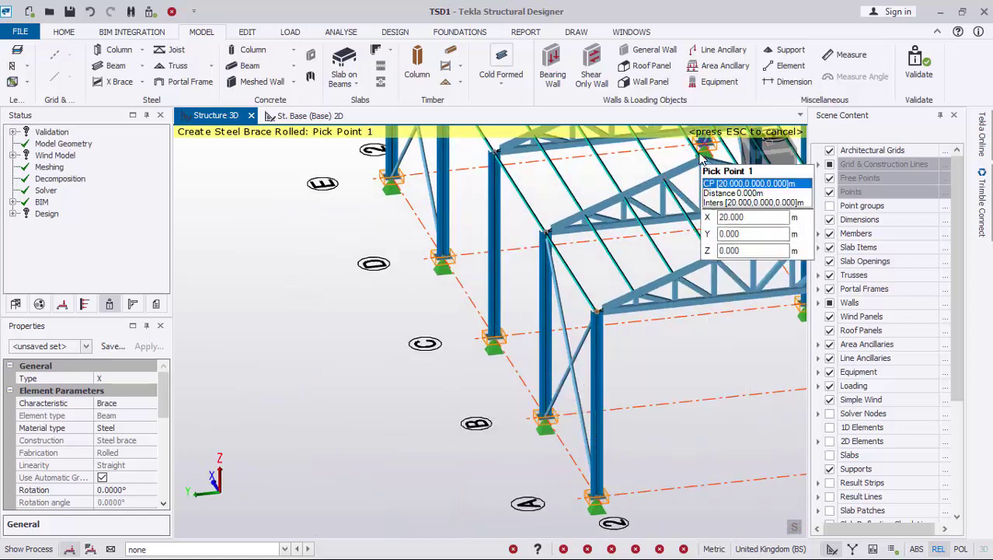
scroll(730, 155, up, 2)
right_drag(604, 323, 554, 317)
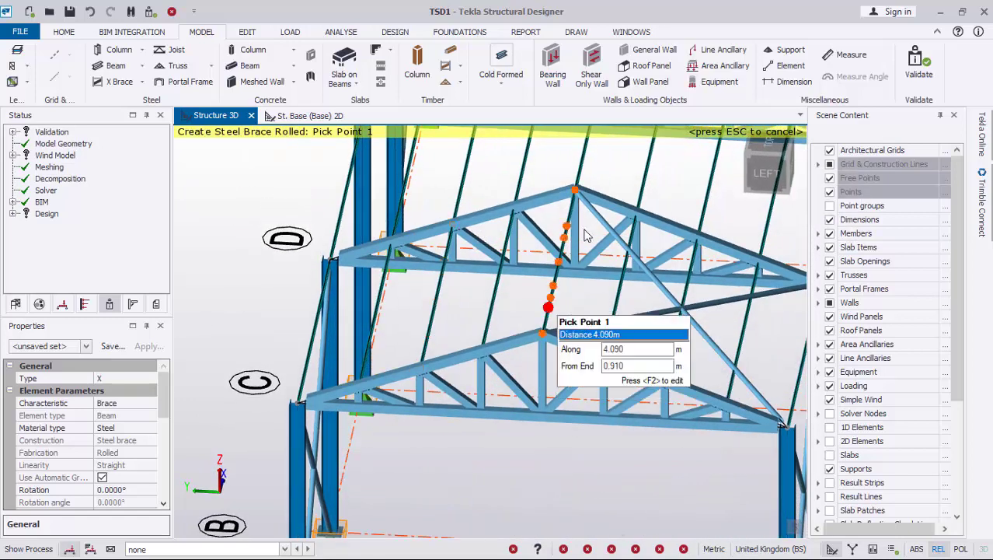
click(576, 189)
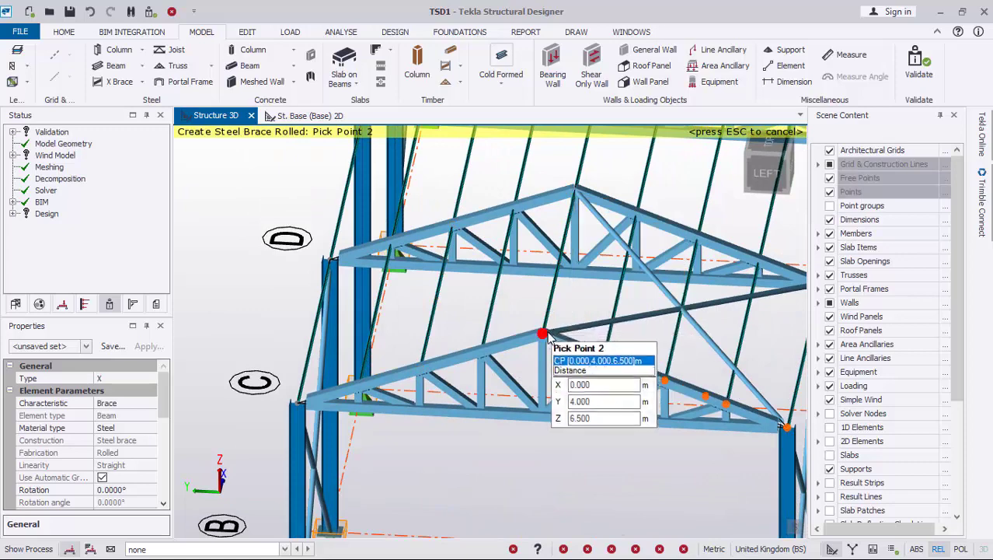
click(546, 334)
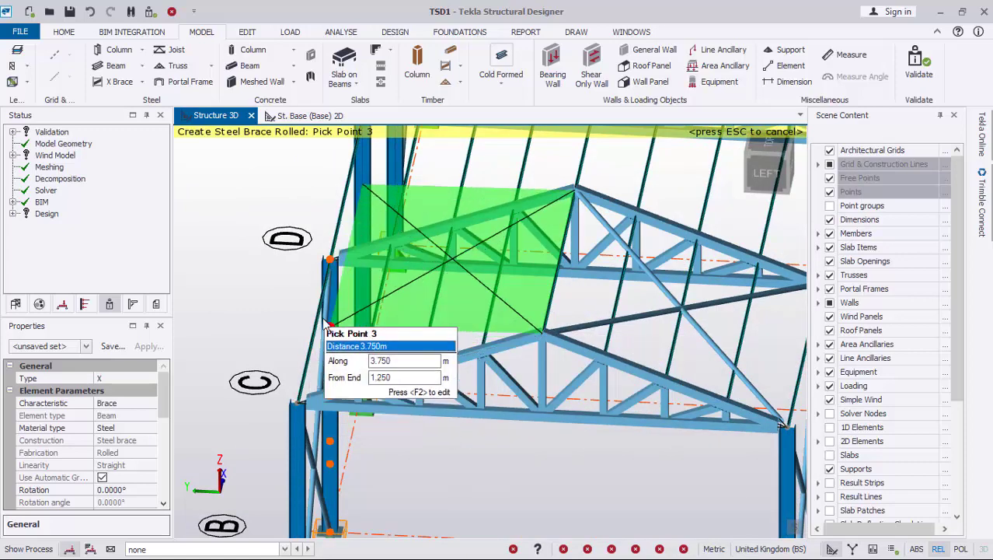
click(298, 397)
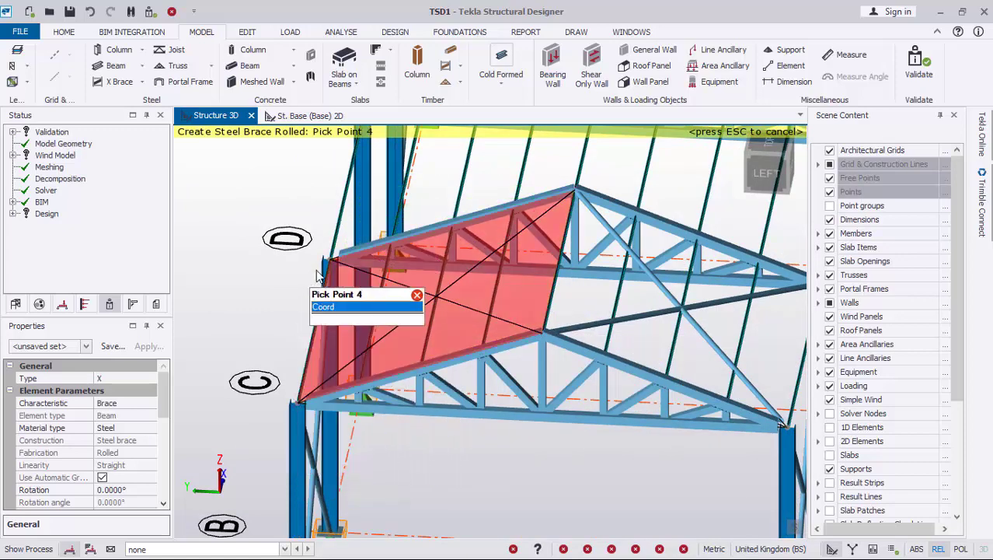
click(329, 259)
Add a steel X brace on the grid line 1 roof slope of bay D–E, between the column tops and truss ridge points.
scroll(451, 304, down, 3)
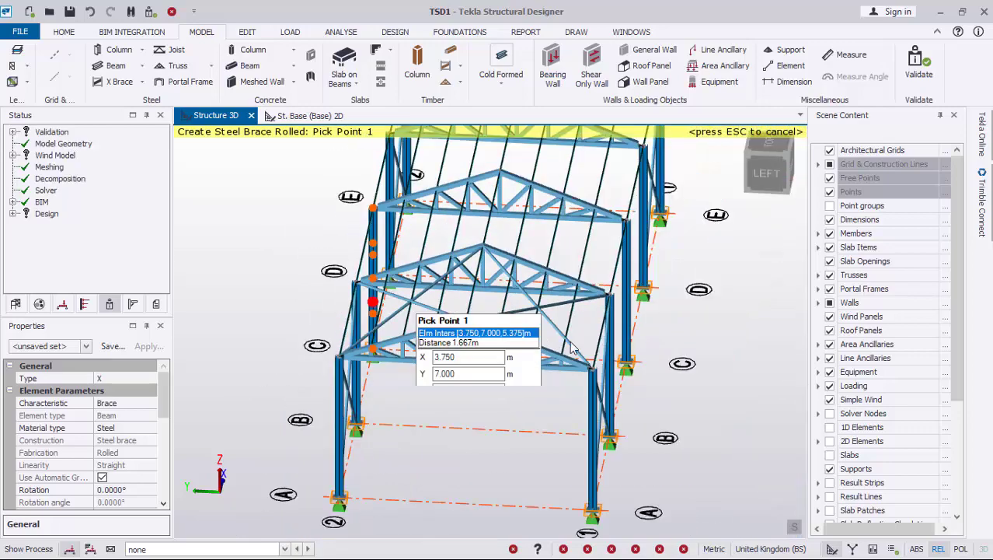
right_drag(513, 350, 310, 356)
scroll(309, 356, down, 2)
right_drag(672, 304, 534, 331)
scroll(571, 390, up, 5)
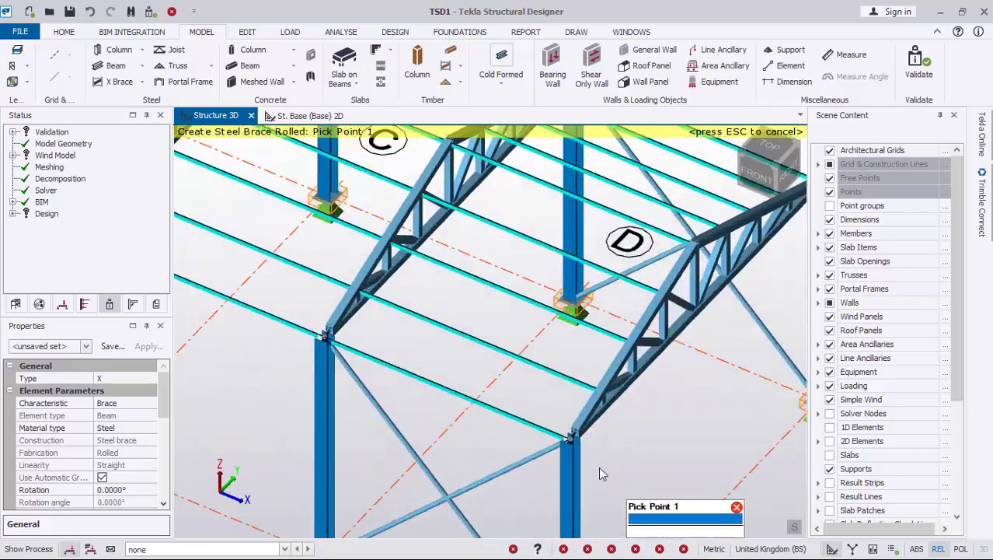
click(565, 372)
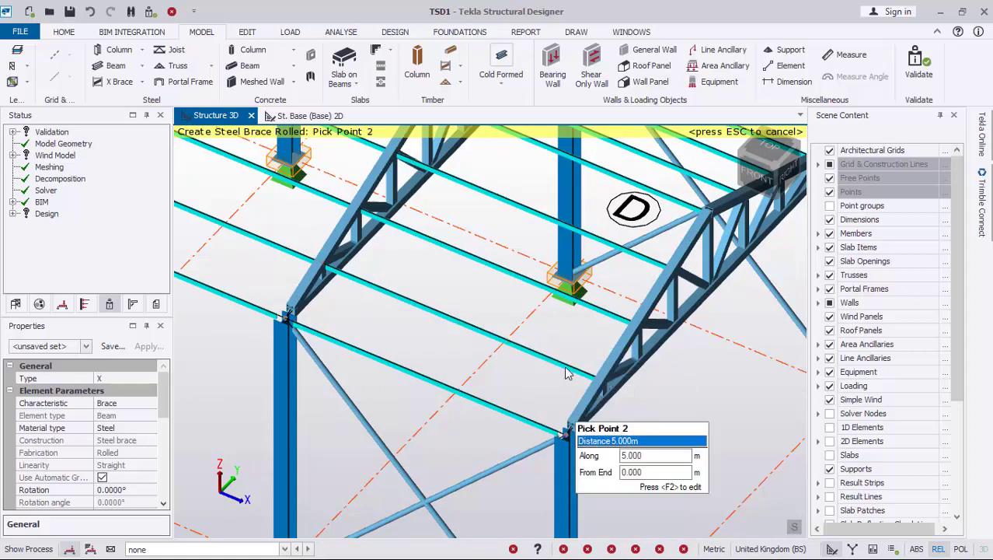
click(323, 416)
scroll(292, 418, down, 3)
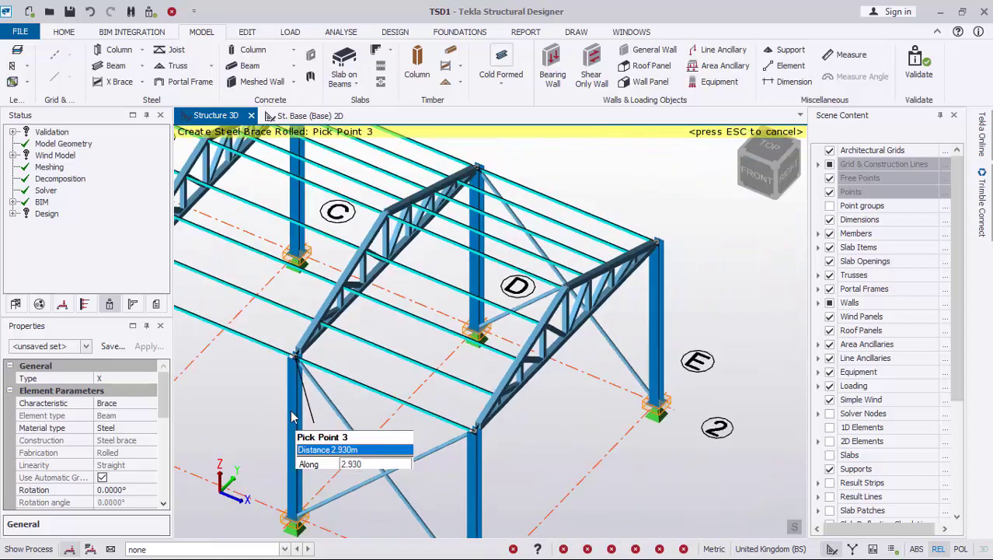
click(386, 211)
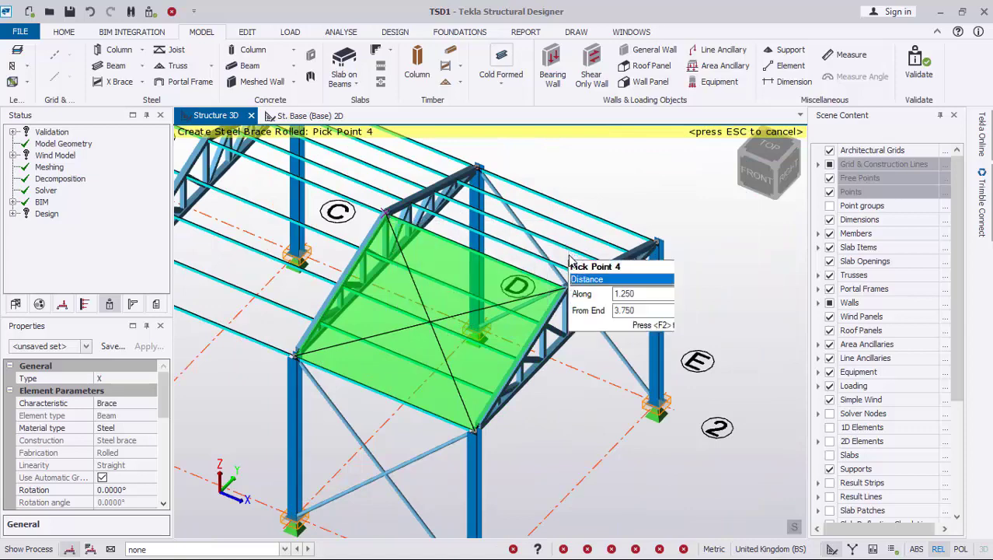
click(565, 290)
Add a steel X brace on the grid line 2 roof slope of bay D–E, from the truss ridge points to the column tops.
right_drag(555, 332, 433, 284)
scroll(567, 266, down, 3)
middle_drag(626, 241, 478, 343)
scroll(293, 243, up, 3)
scroll(294, 242, up, 1)
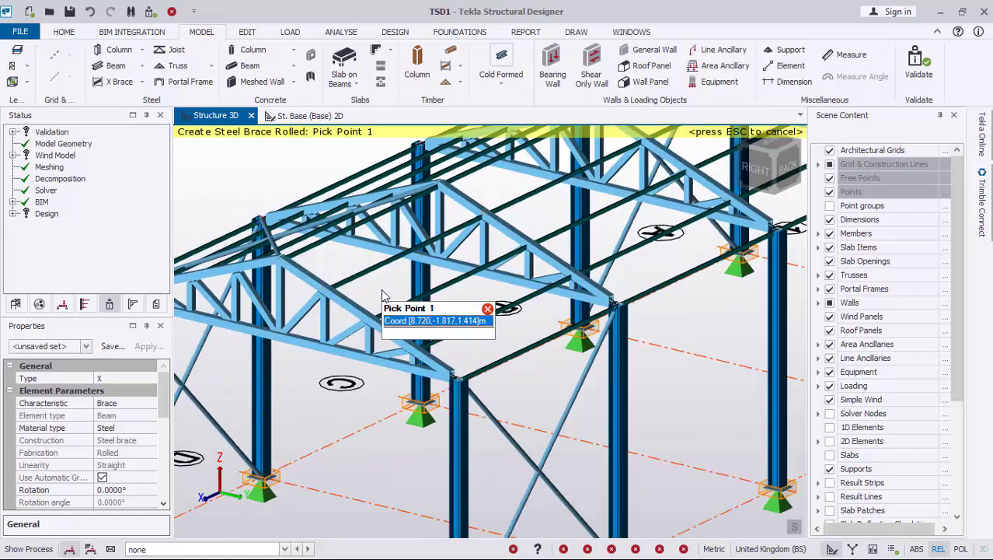
right_drag(381, 293, 395, 332)
scroll(423, 233, down, 2)
scroll(445, 405, up, 2)
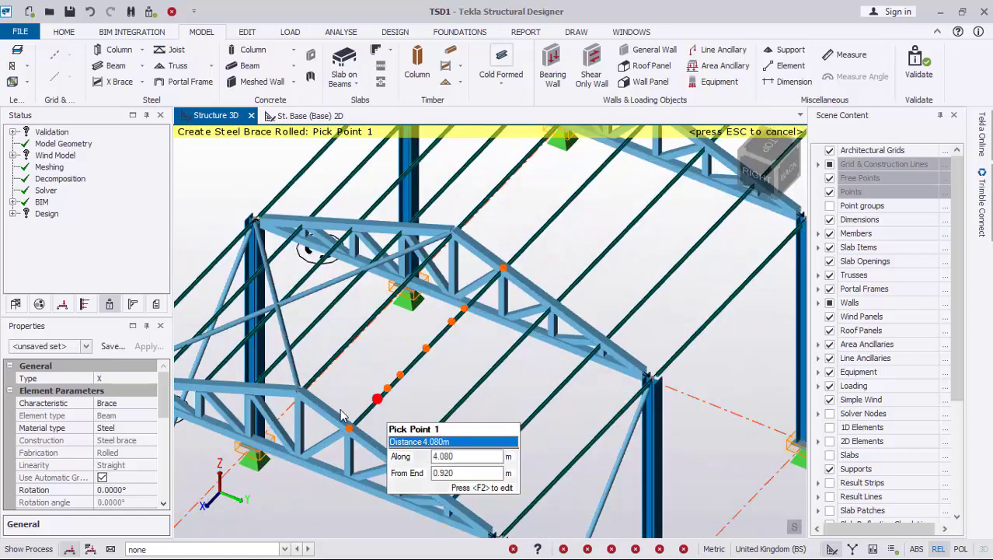
click(298, 395)
click(455, 230)
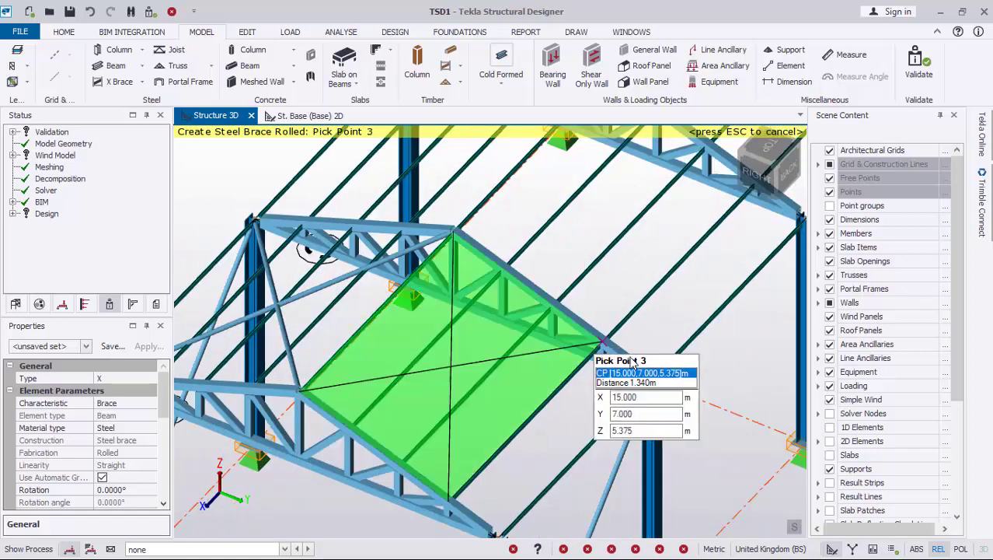
click(651, 377)
scroll(577, 302, down, 3)
click(531, 447)
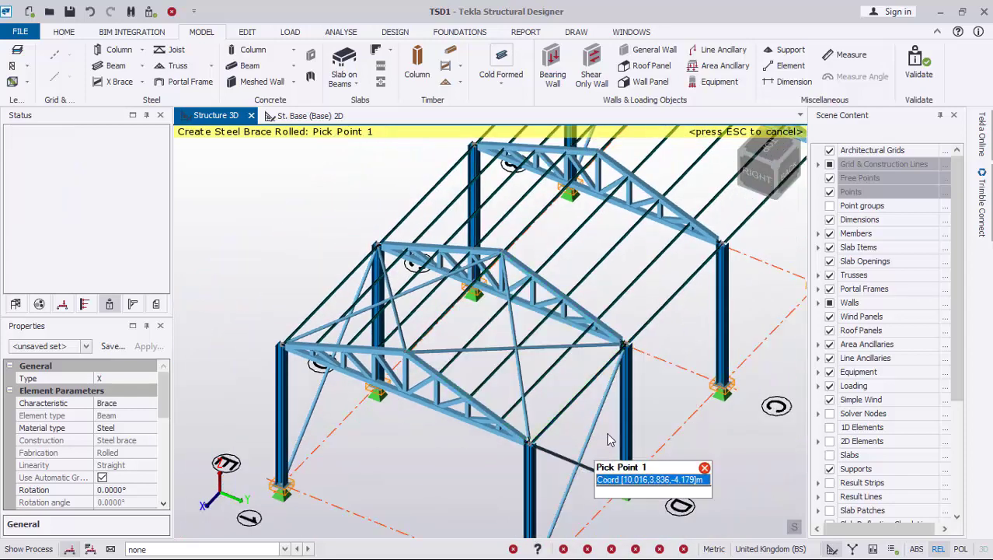
scroll(478, 338, down, 1)
right_drag(419, 415, 668, 351)
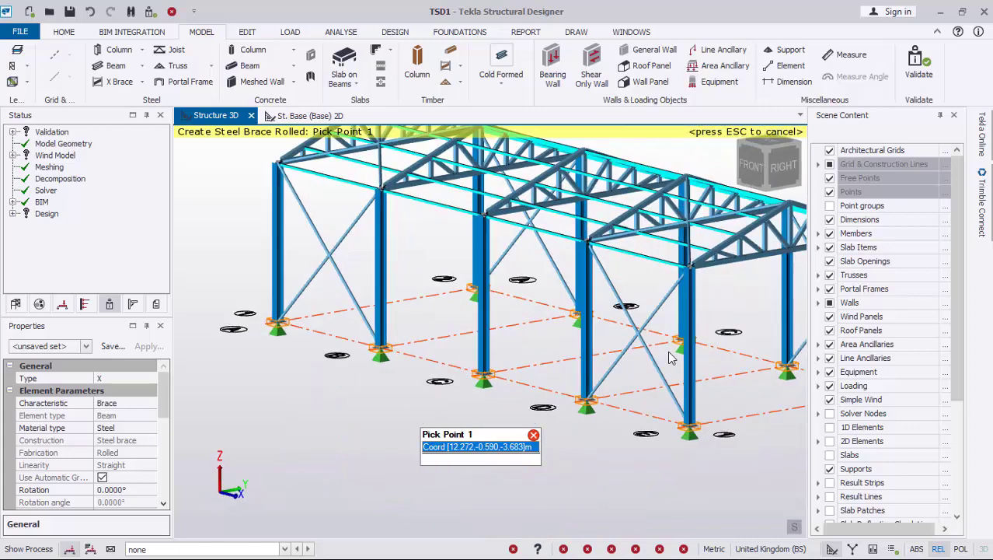
scroll(638, 380, down, 2)
right_drag(368, 314, 625, 324)
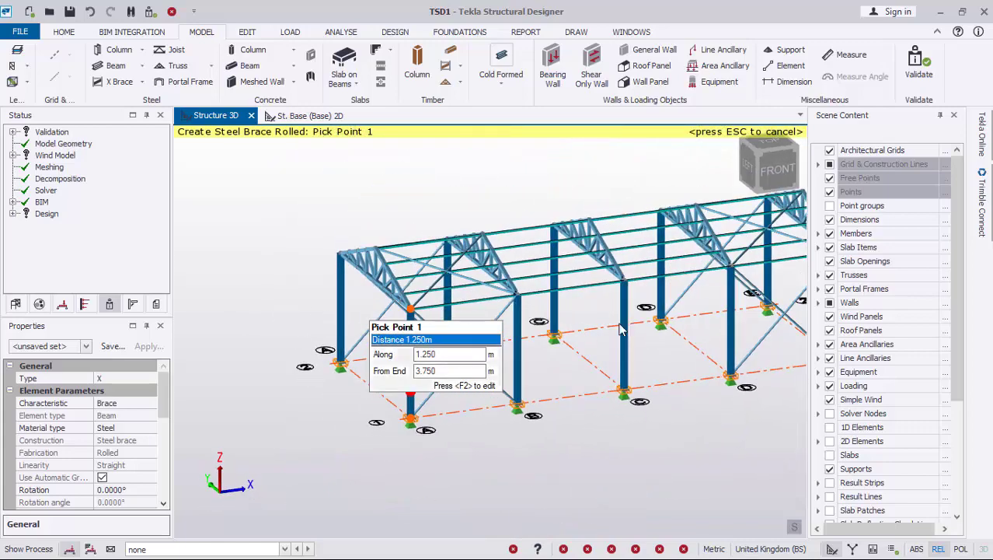
scroll(338, 315, down, 2)
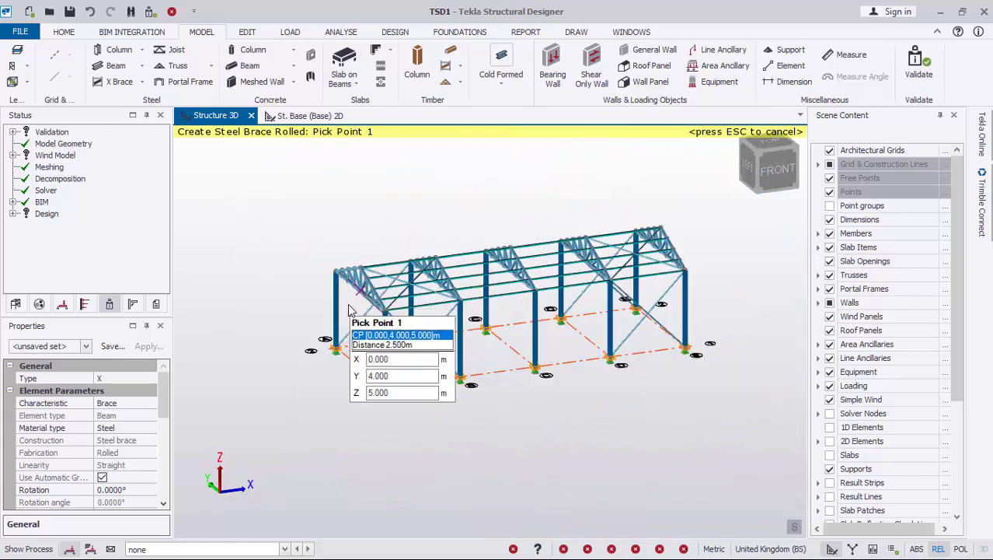
Finish placing steel braces and examine the 3D frame's columns, trusses, purlins and end-bay wall and roof X bracing from several angles.
key(Escape)
scroll(548, 342, up, 1)
scroll(466, 342, up, 3)
scroll(364, 326, down, 2)
right_drag(338, 350, 374, 373)
scroll(253, 291, up, 1)
scroll(245, 284, up, 1)
scroll(403, 390, down, 2)
scroll(544, 323, up, 3)
scroll(432, 333, down, 1)
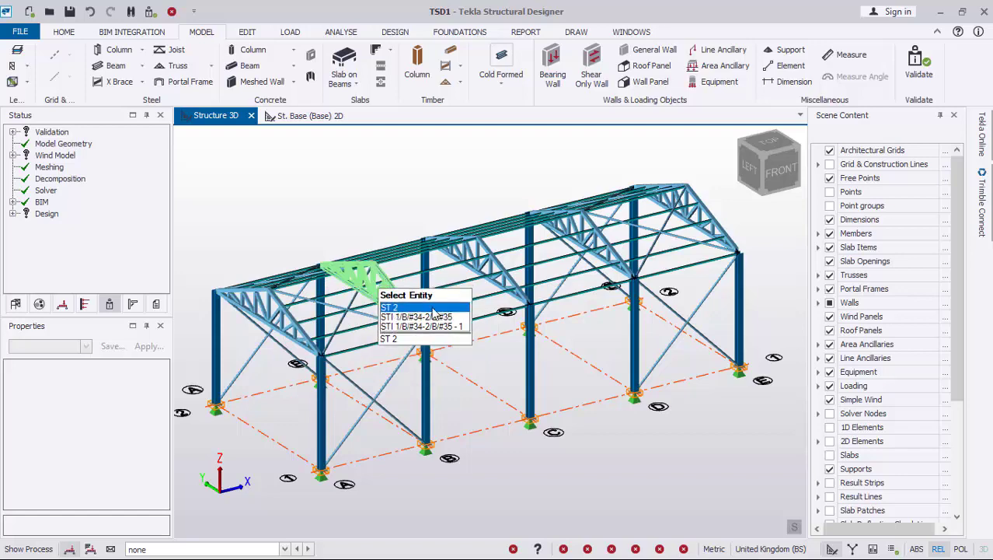
right_drag(323, 414, 299, 395)
scroll(271, 356, up, 1)
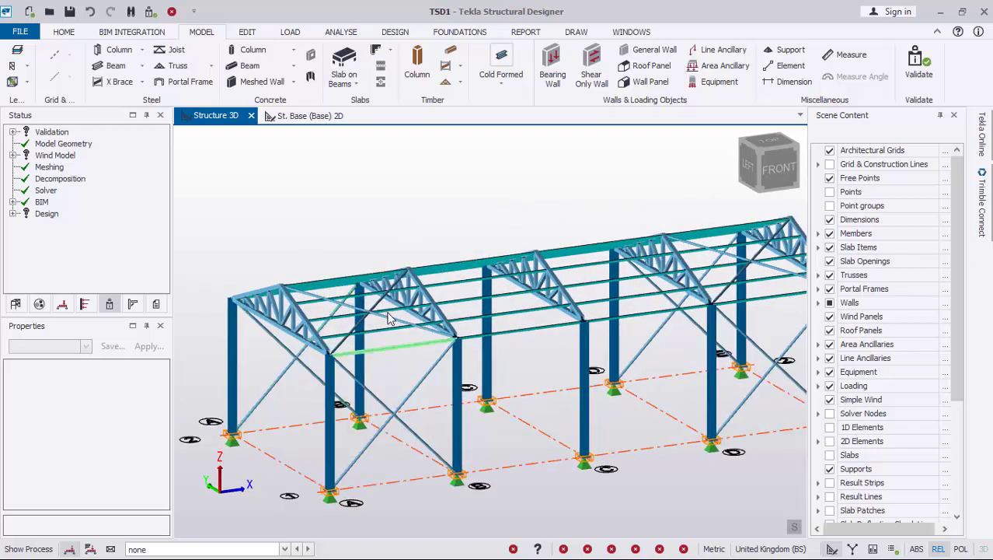
scroll(408, 319, down, 2)
middle_drag(340, 426, 533, 329)
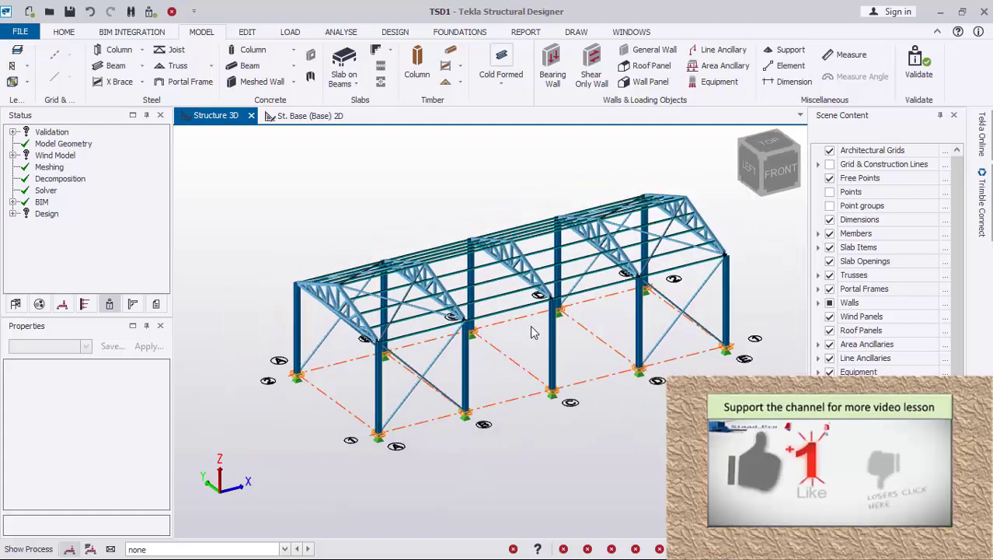
scroll(466, 419, up, 1)
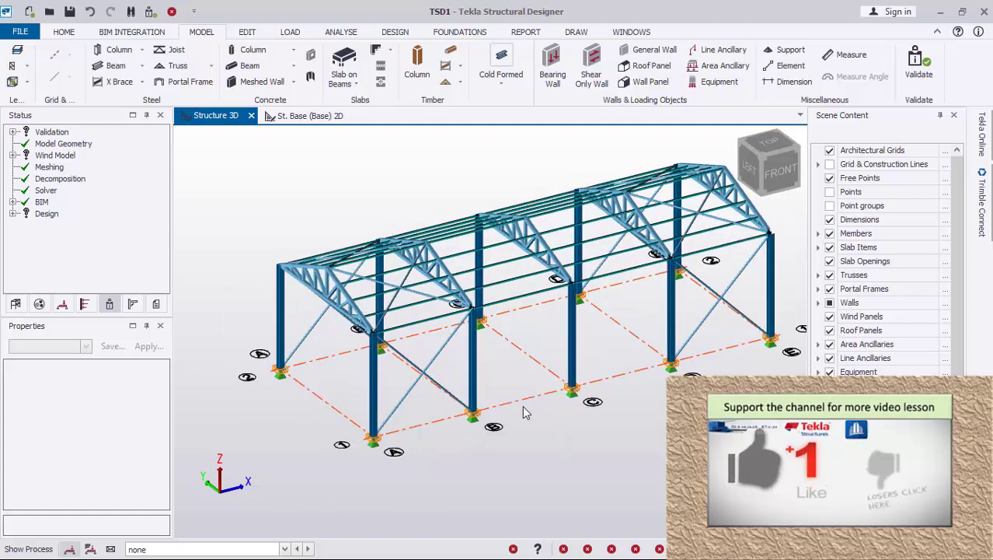
scroll(601, 346, up, 1)
scroll(622, 344, down, 3)
scroll(626, 334, up, 1)
scroll(355, 350, up, 1)
scroll(532, 325, down, 2)
scroll(399, 349, up, 1)
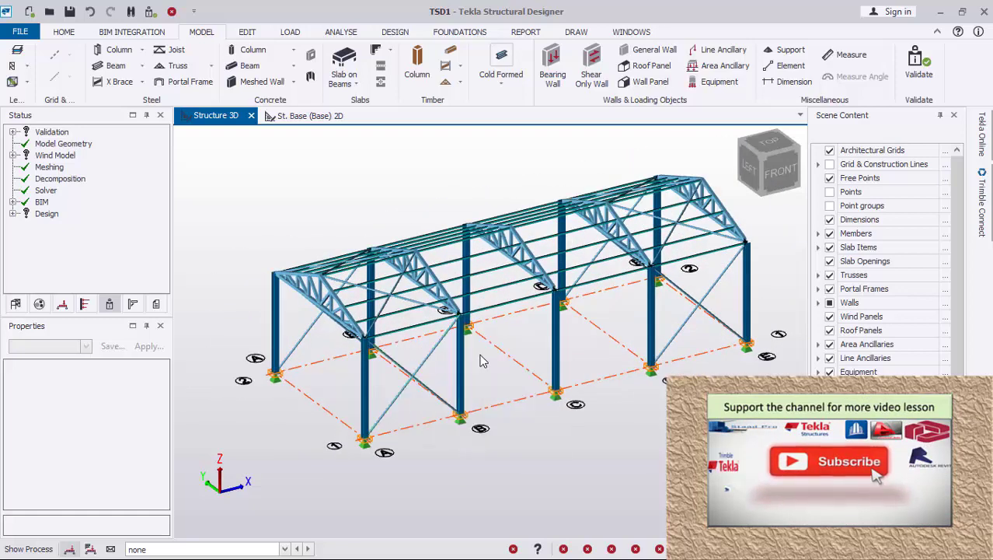
scroll(480, 360, up, 1)
scroll(355, 391, down, 2)
scroll(483, 338, up, 1)
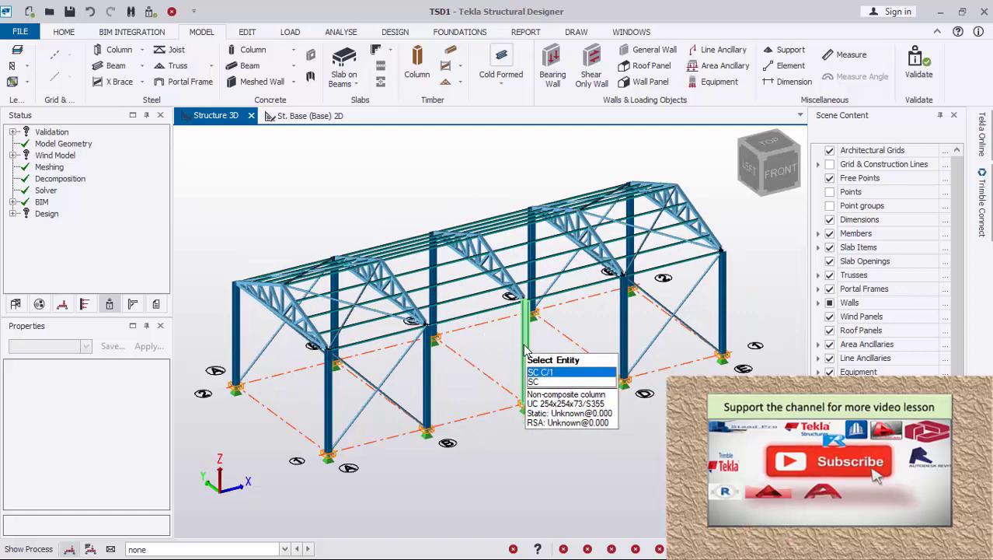
scroll(528, 351, up, 2)
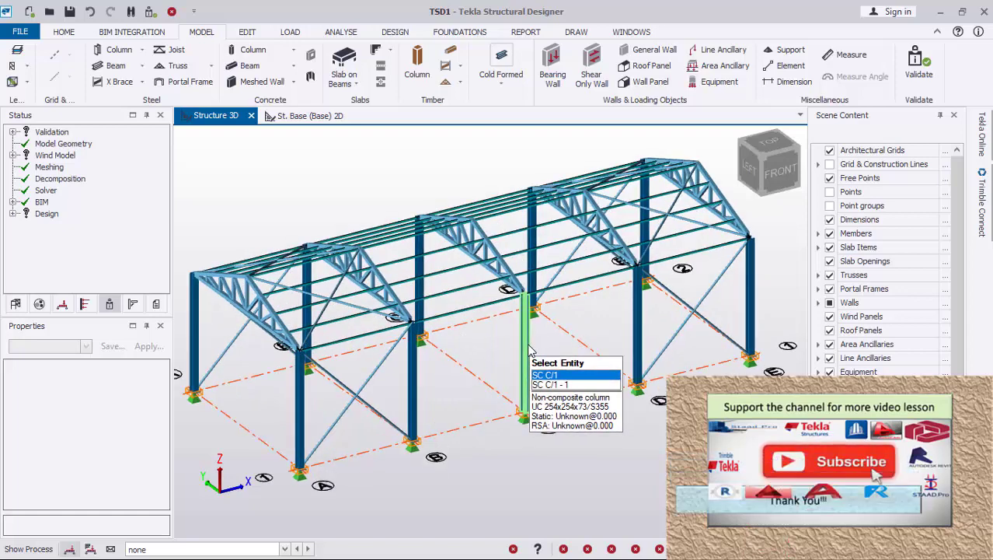